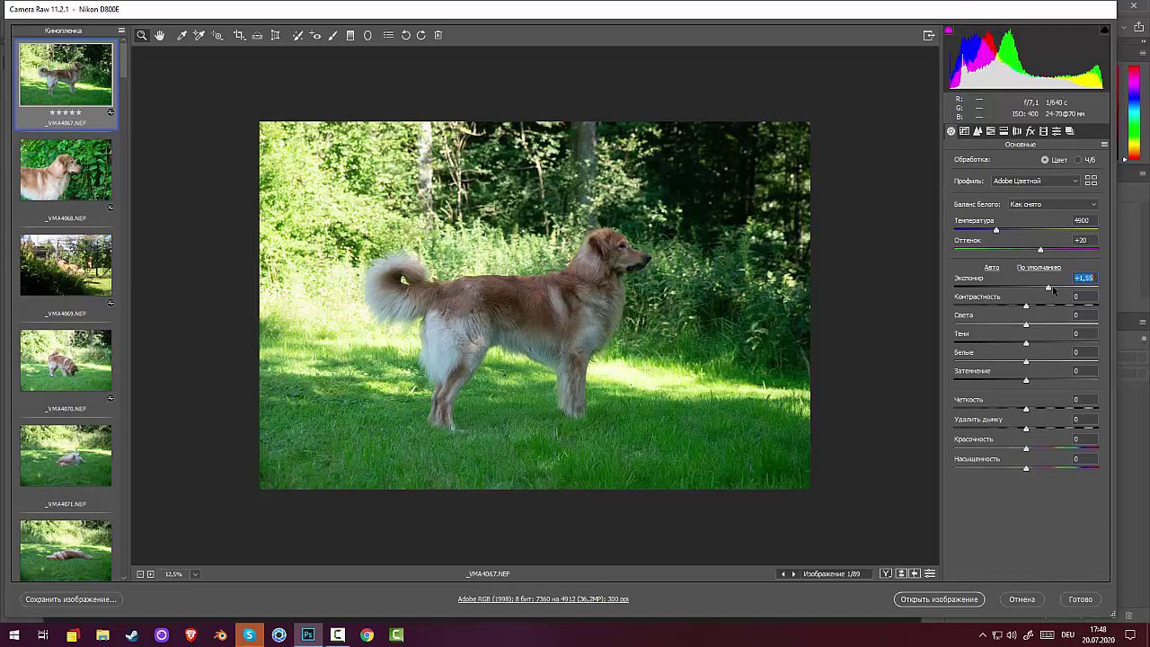
Slightly lower the exposure of _VMA4067.NEF, and check the photos _VMA4068.NEF and _VMA4069.NEF
drag(1049, 287, 1048, 288)
click(65, 168)
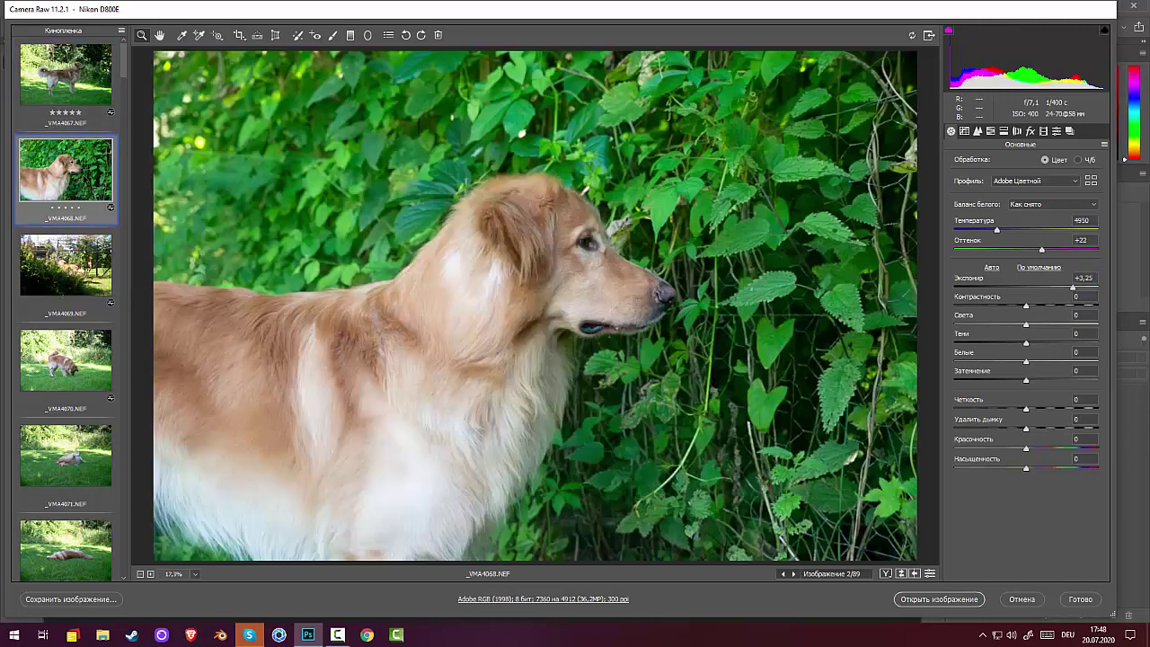
click(72, 284)
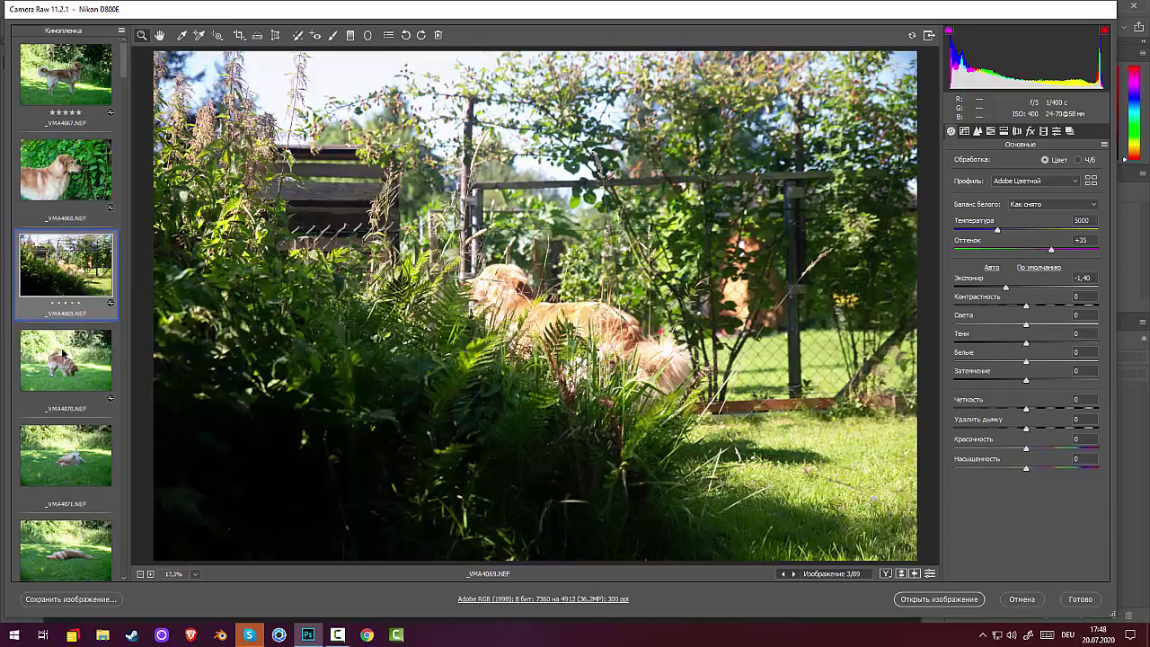
In _VMA4070.NEF, check the dog's head for sharpness and set exposure to +0.40, contrast +20, highlights -100 and shadows +38
click(67, 371)
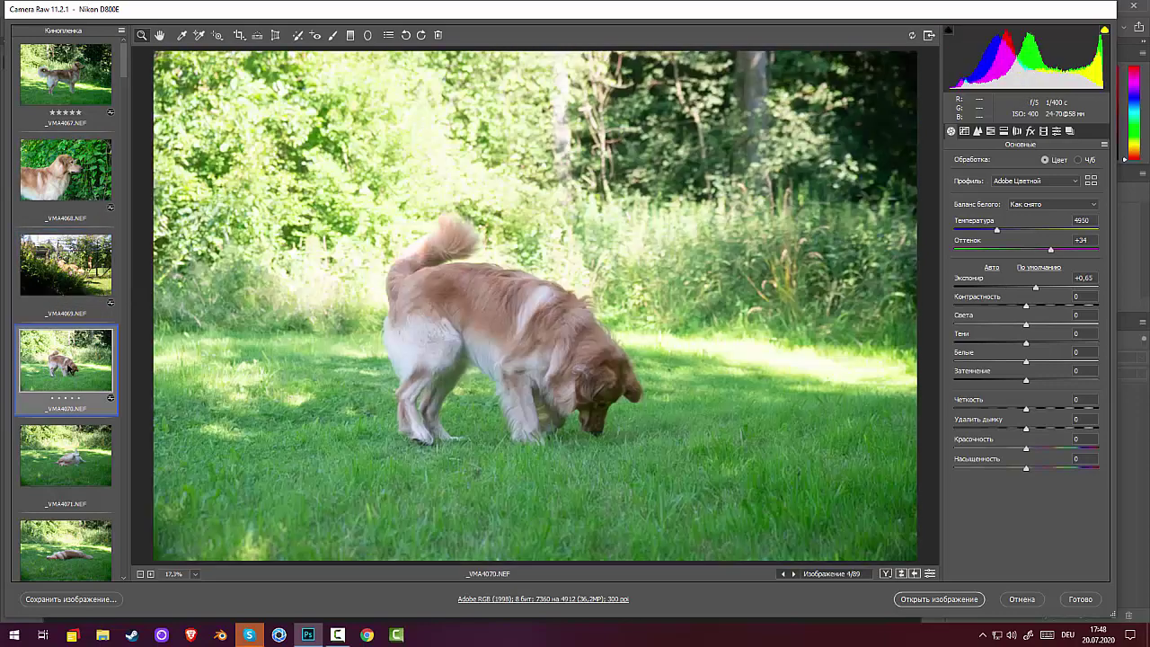
click(591, 406)
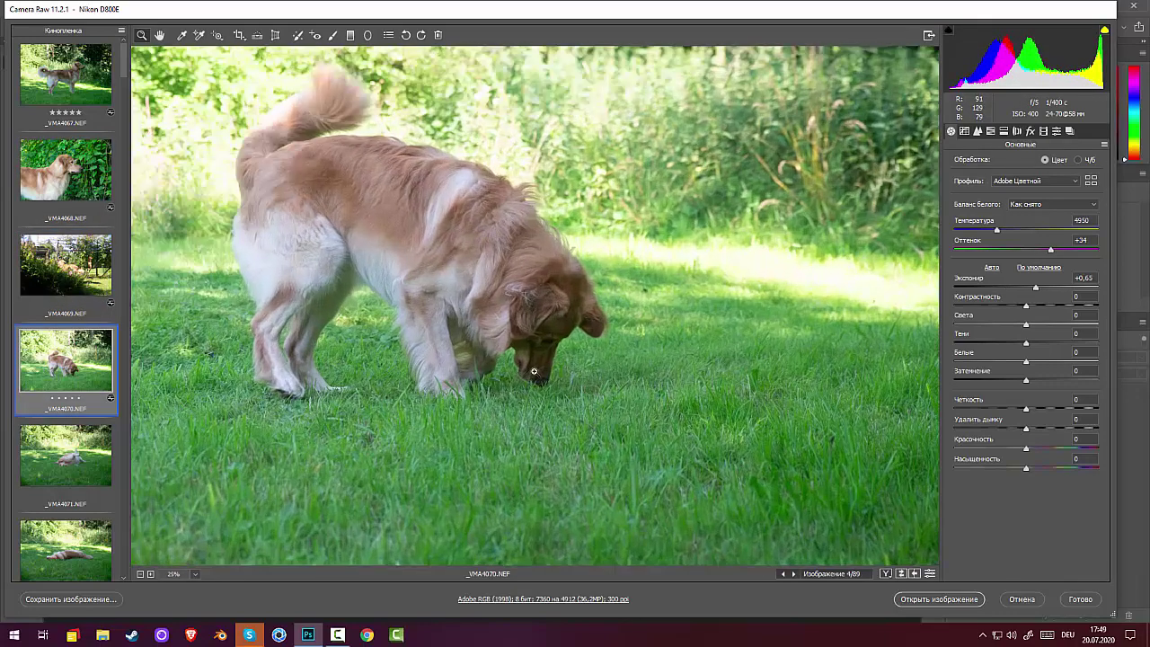
scroll(528, 324, up, 3)
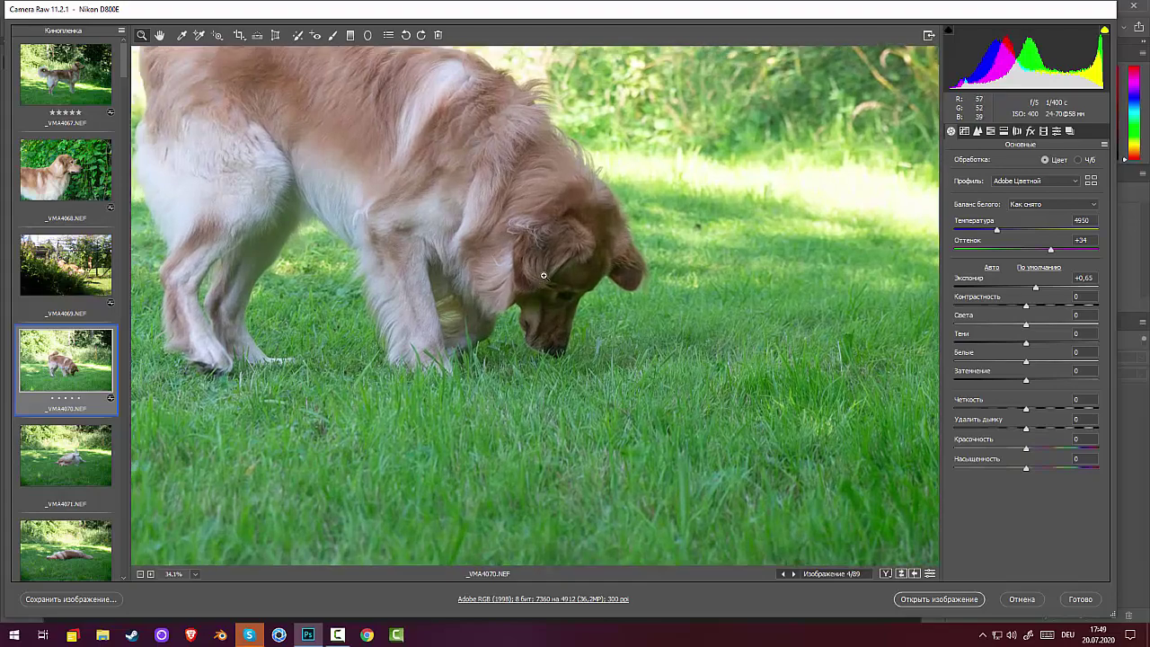
click(542, 275)
click(619, 367)
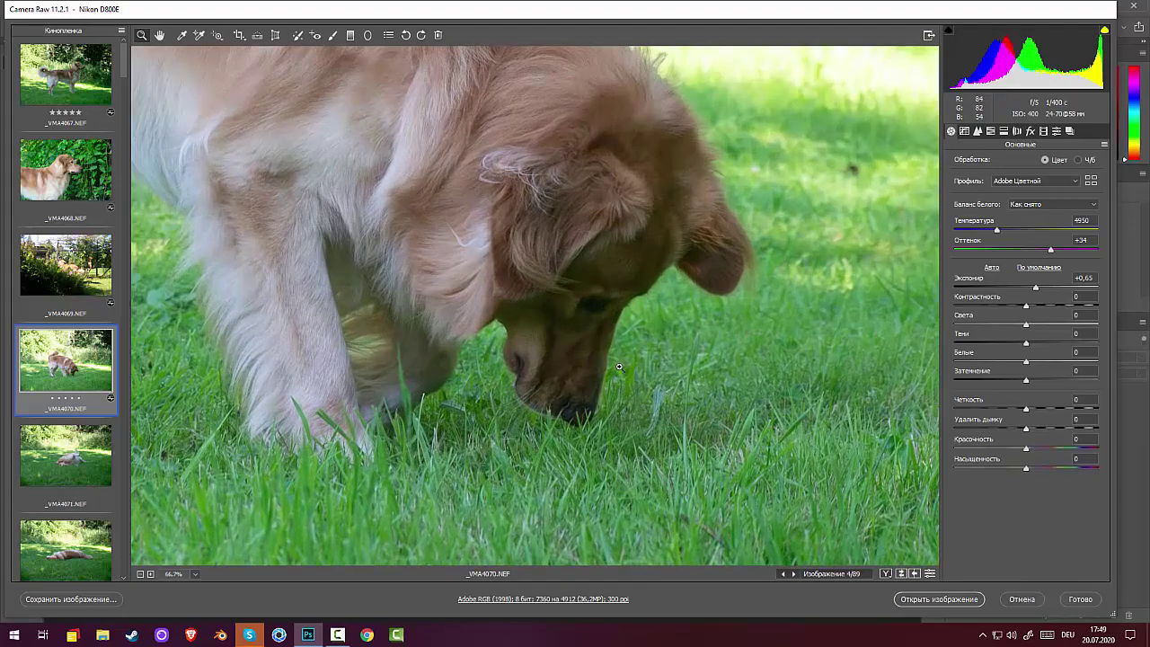
scroll(932, 464, down, 5)
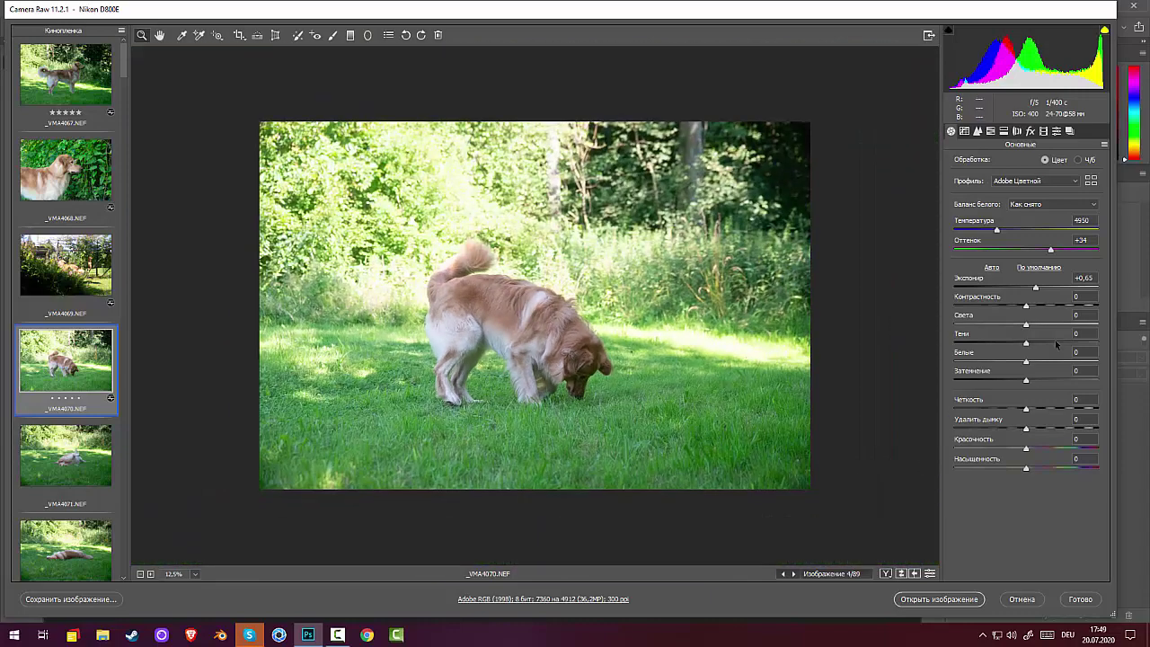
drag(1036, 287, 1031, 290)
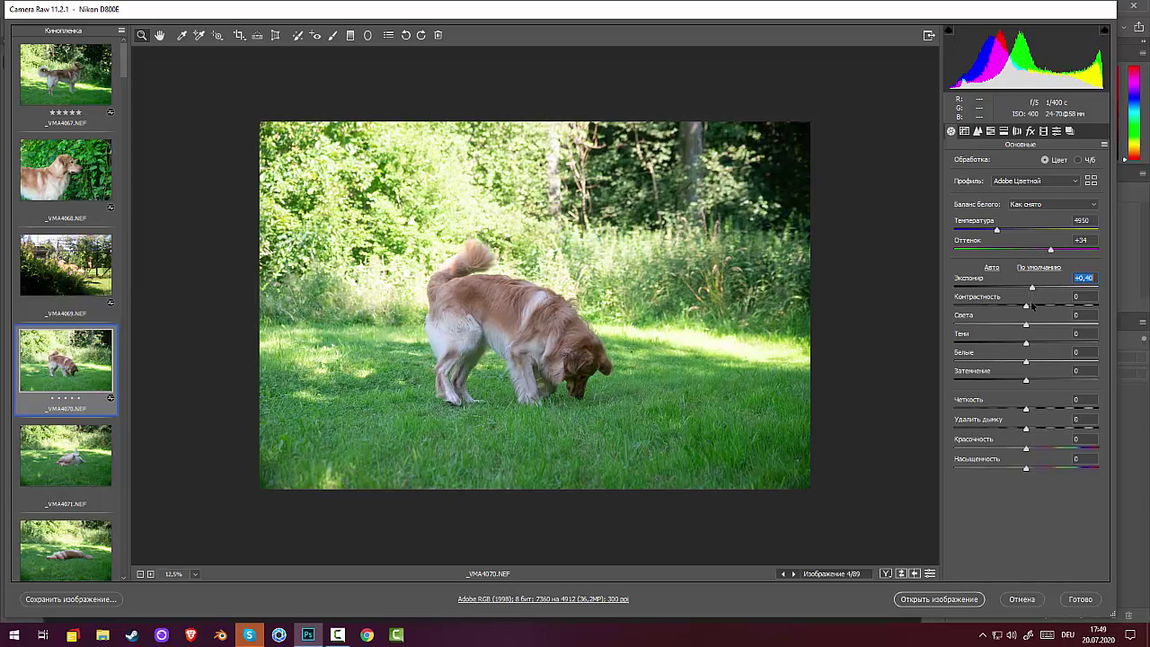
drag(1027, 306, 950, 338)
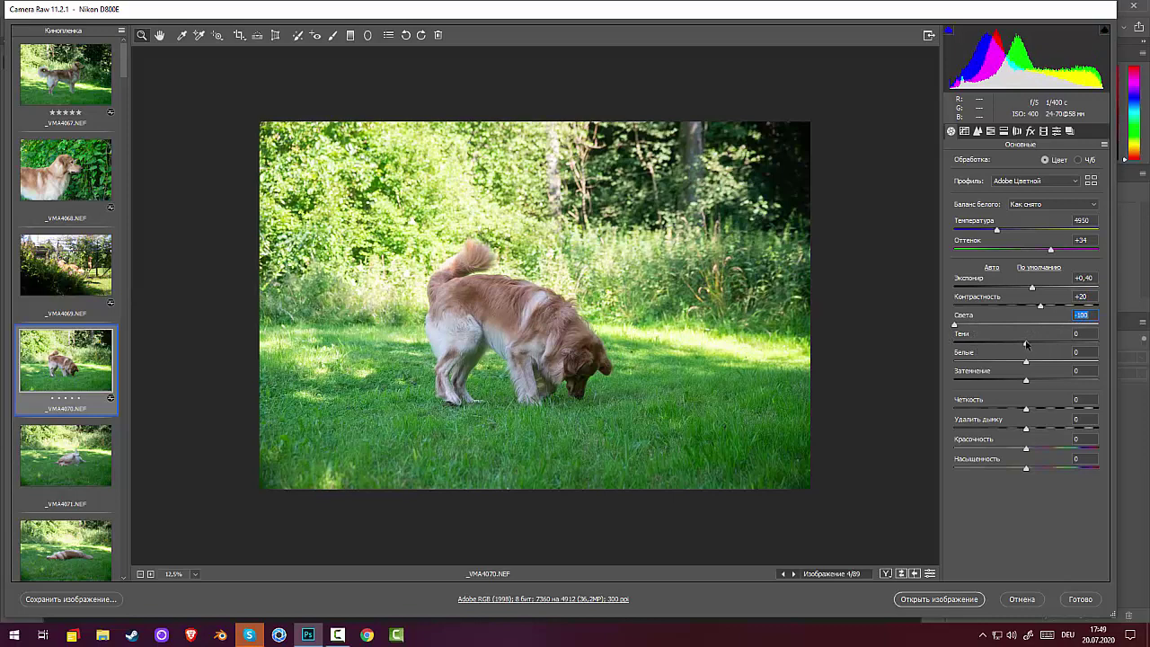
drag(1026, 345, 1054, 355)
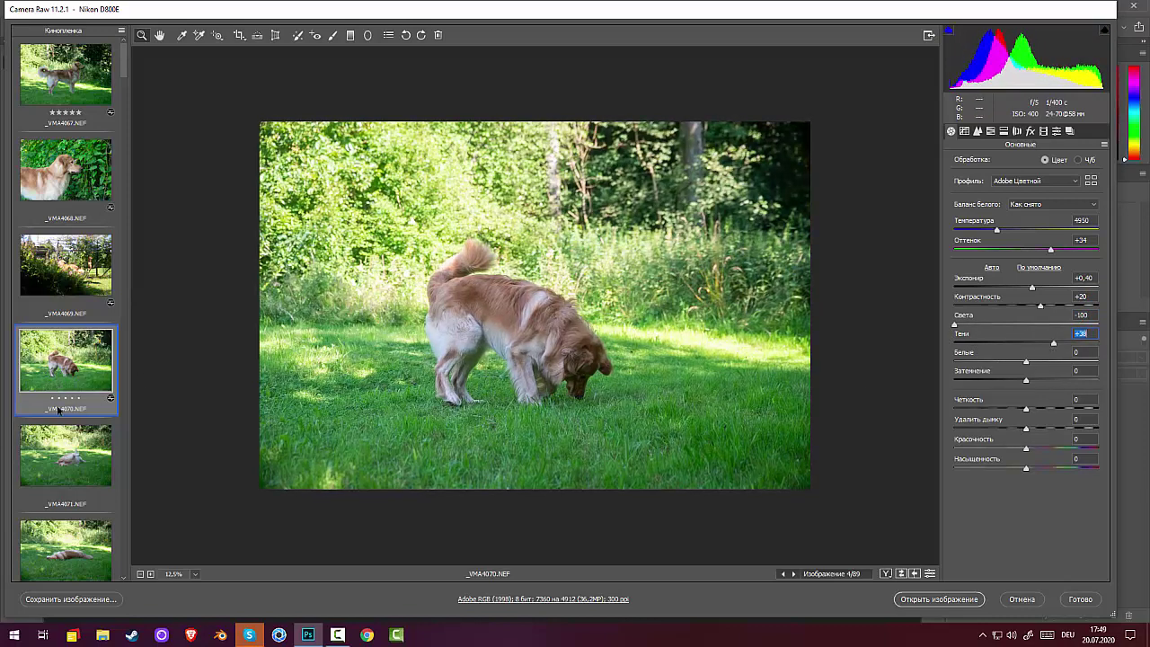
Compare _VMA4071.NEF with the edited _VMA4070.NEF, and examine the dog's face in _VMA4073.NEF up close
click(69, 455)
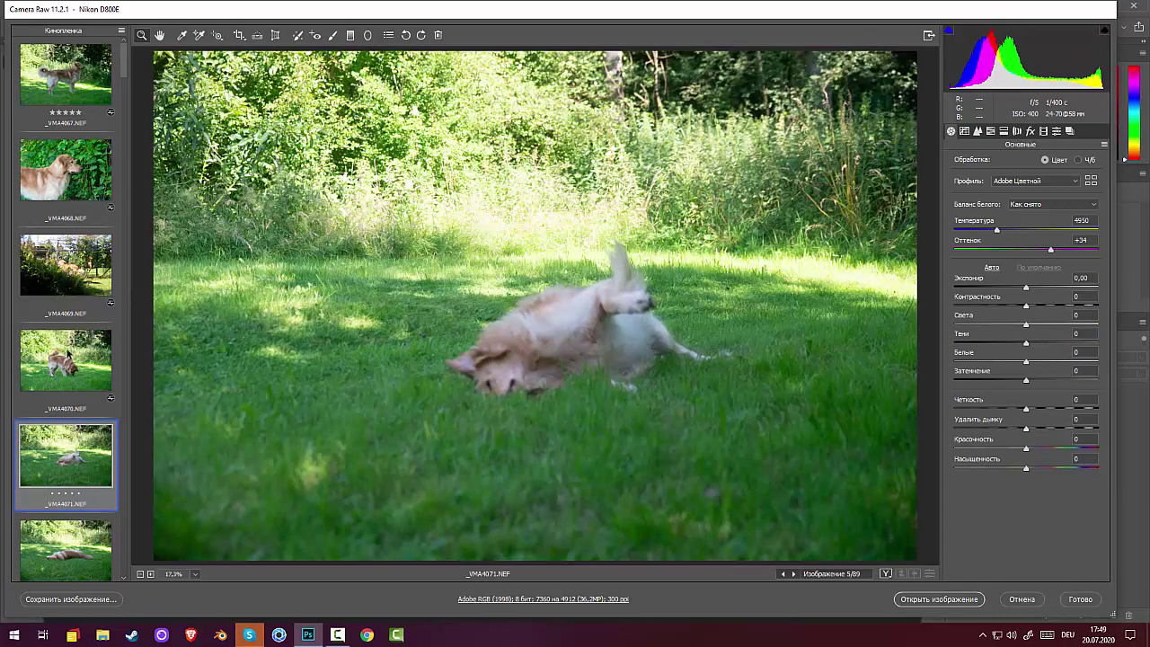
click(67, 352)
scroll(81, 462, down, 5)
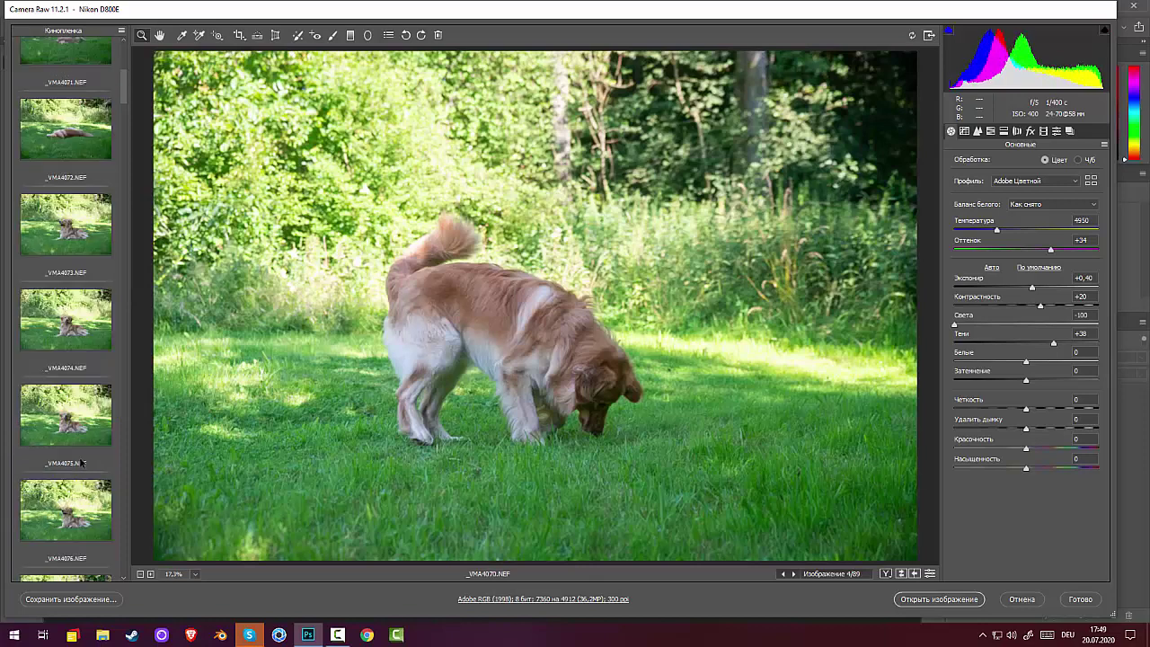
click(54, 214)
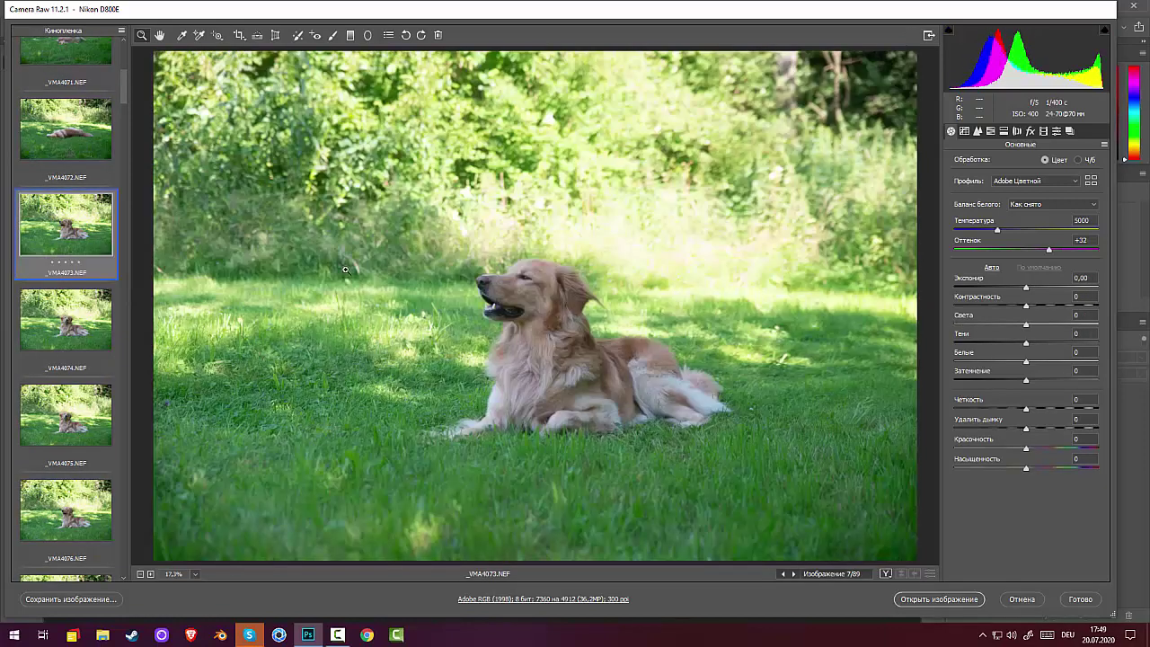
click(524, 290)
click(557, 315)
click(559, 315)
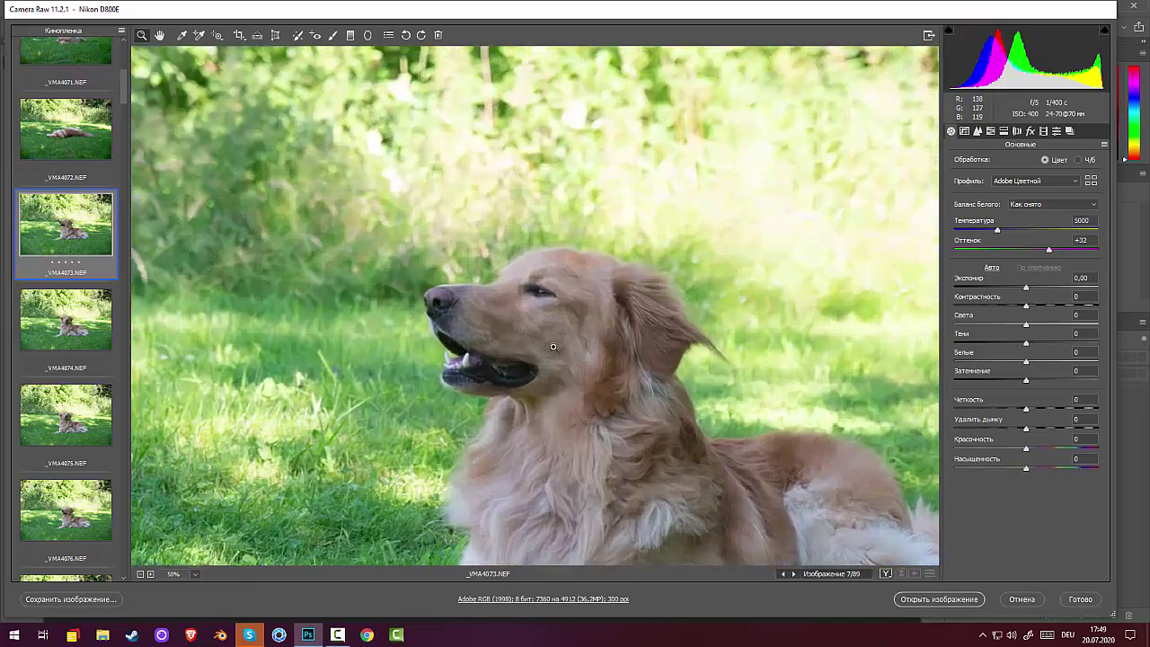
click(515, 313)
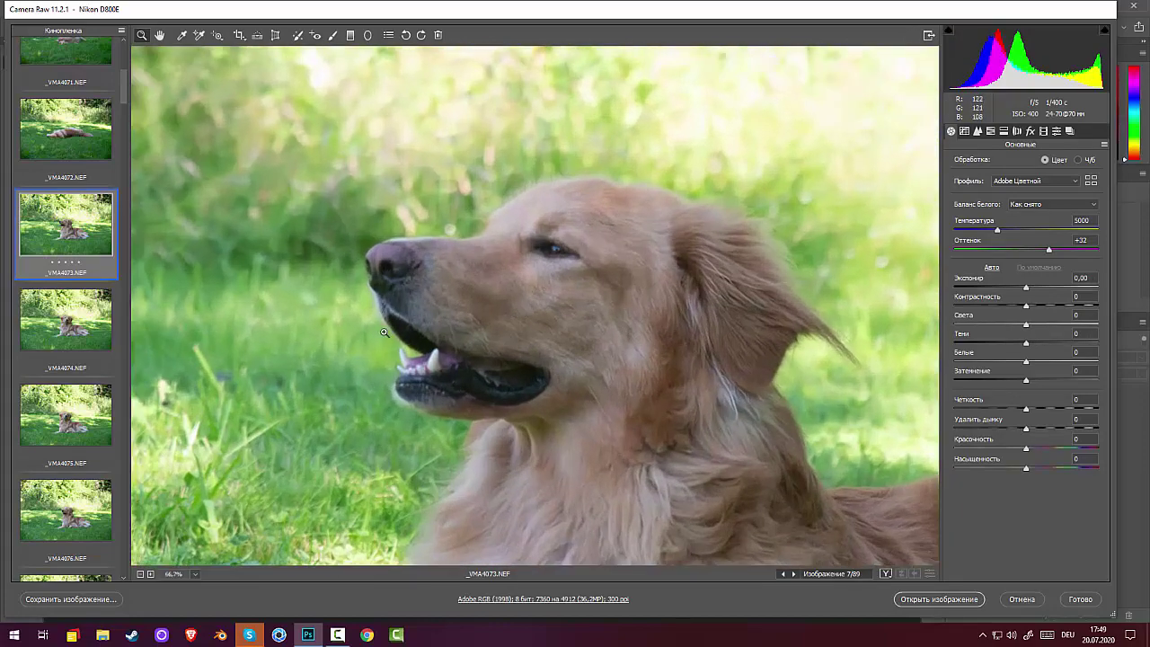
Review the photos _VMA4074.NEF to _VMA4076.NEF, examining the dog's face up close in the first and last
click(66, 319)
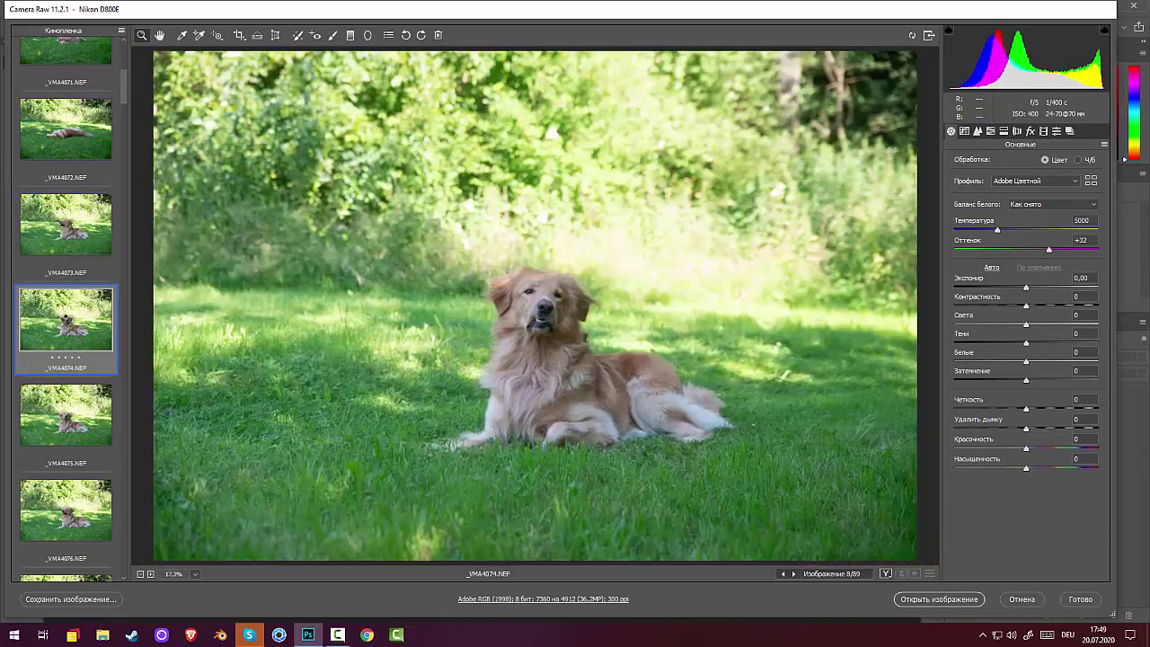
click(573, 318)
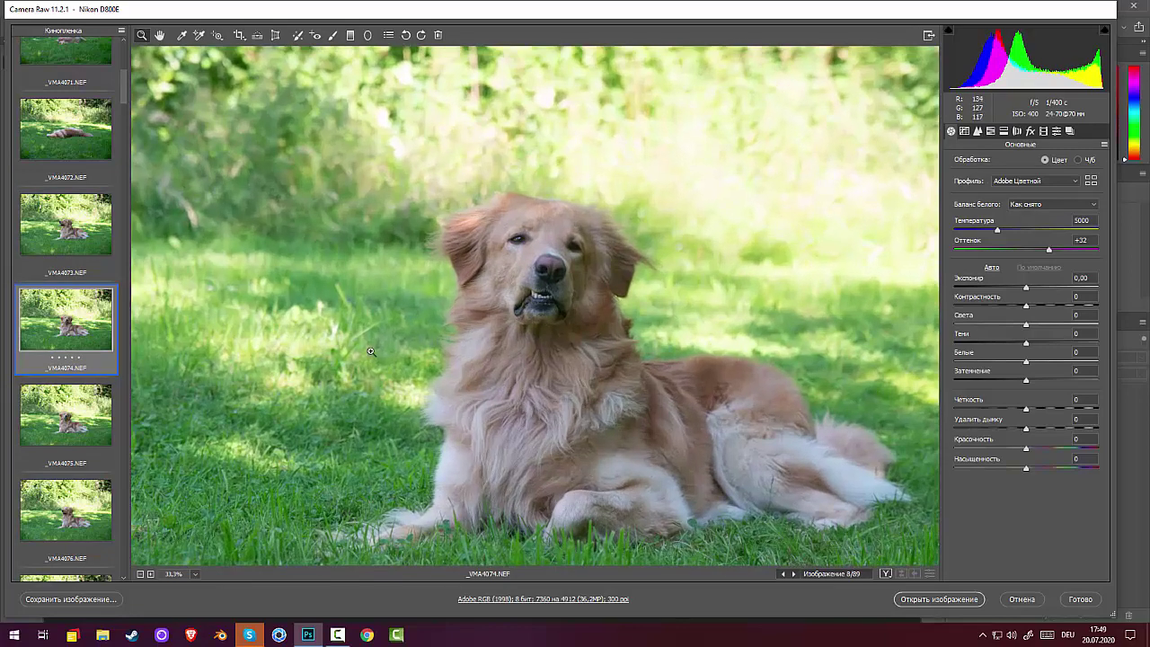
click(65, 419)
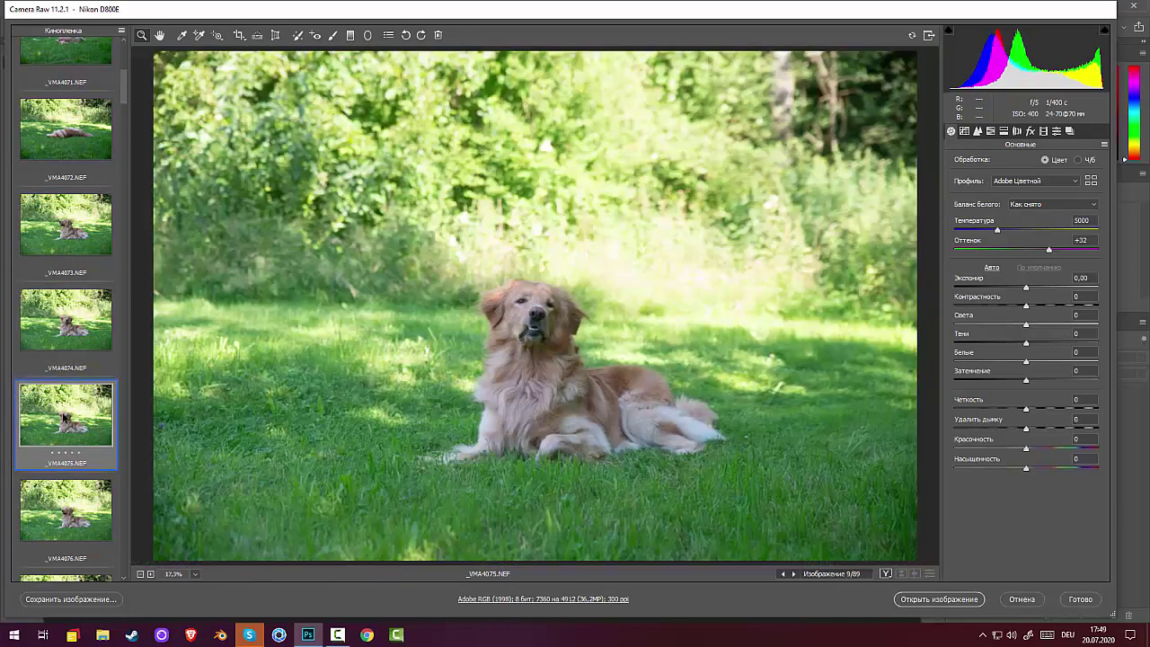
click(61, 525)
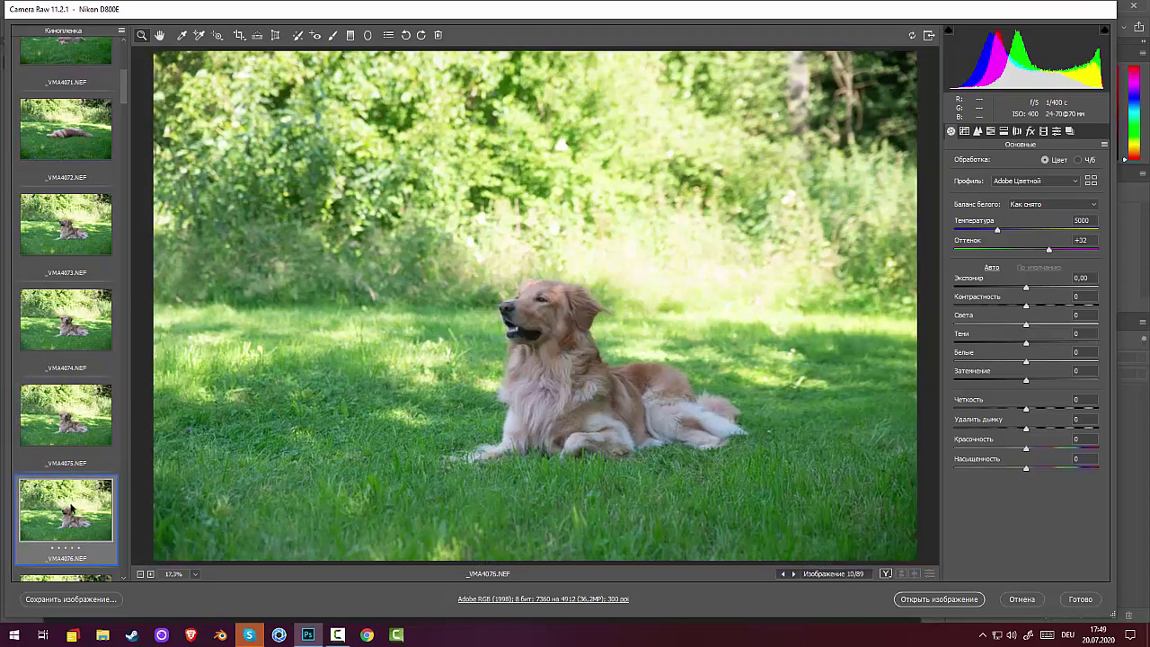
click(552, 330)
click(498, 319)
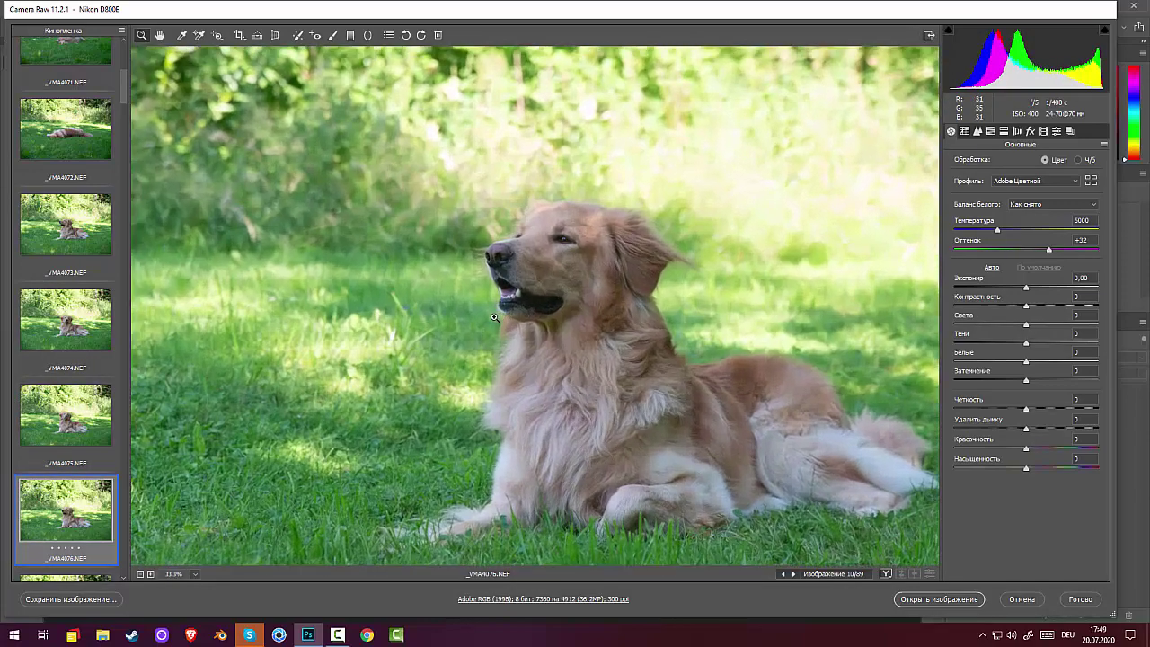
click(542, 301)
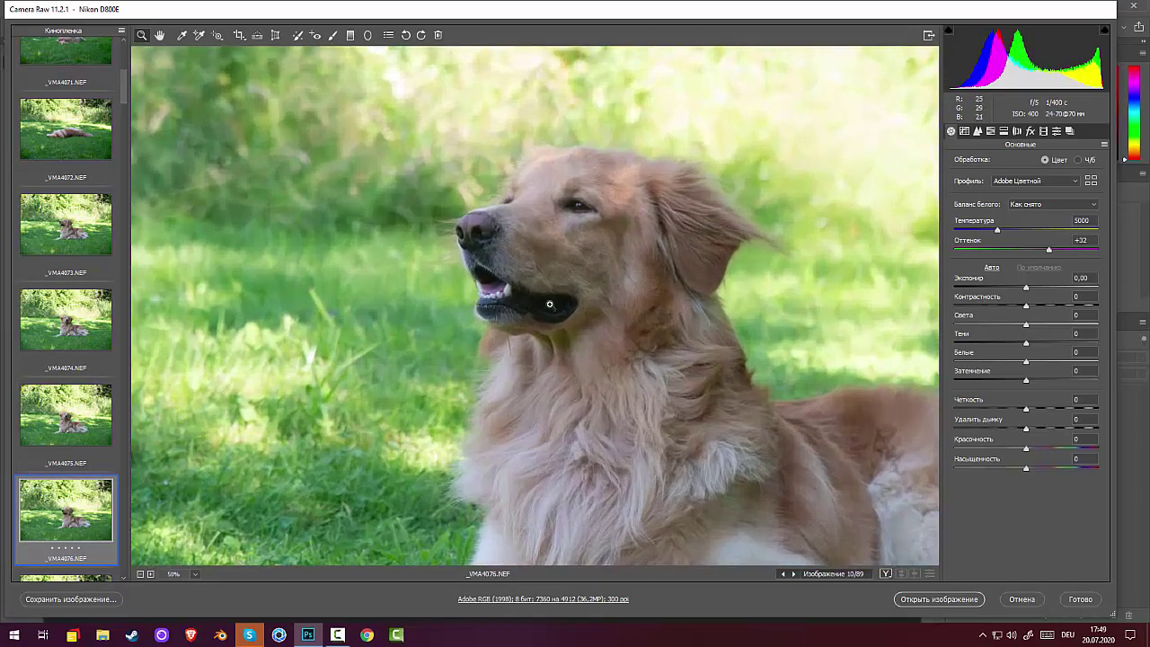
alt+click(629, 292)
alt+click(629, 292)
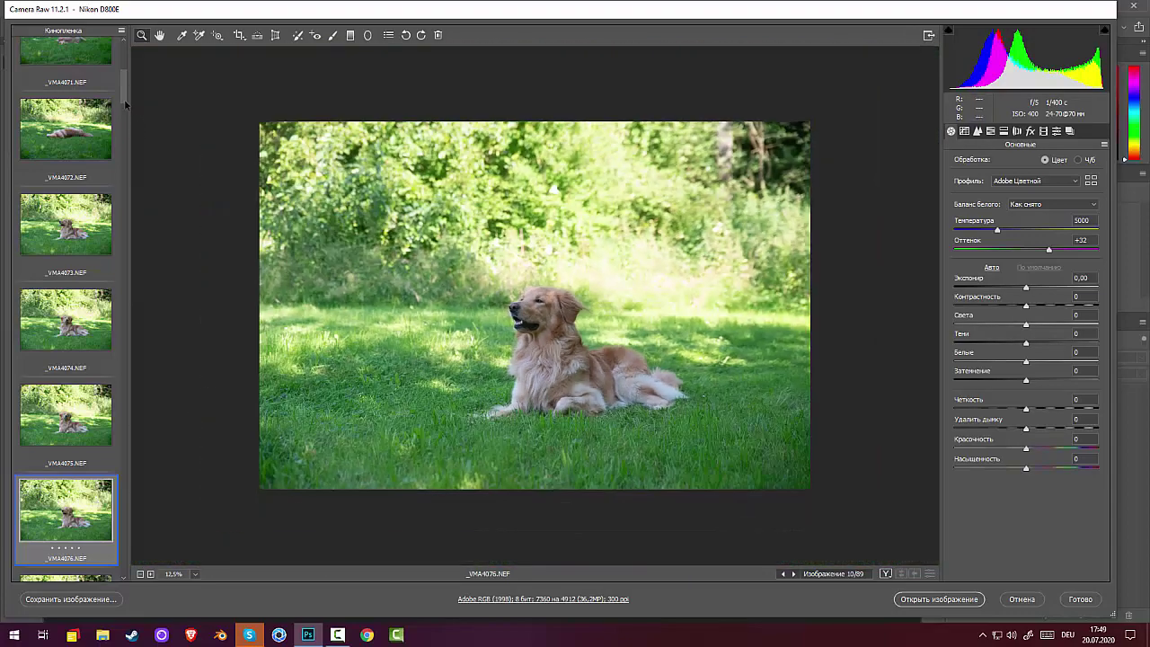
Examine the dog's face in _VMA4077.NEF up close, and review _VMA4078.NEF to _VMA4080.NEF for pose and expression
scroll(122, 121, down, 4)
click(63, 281)
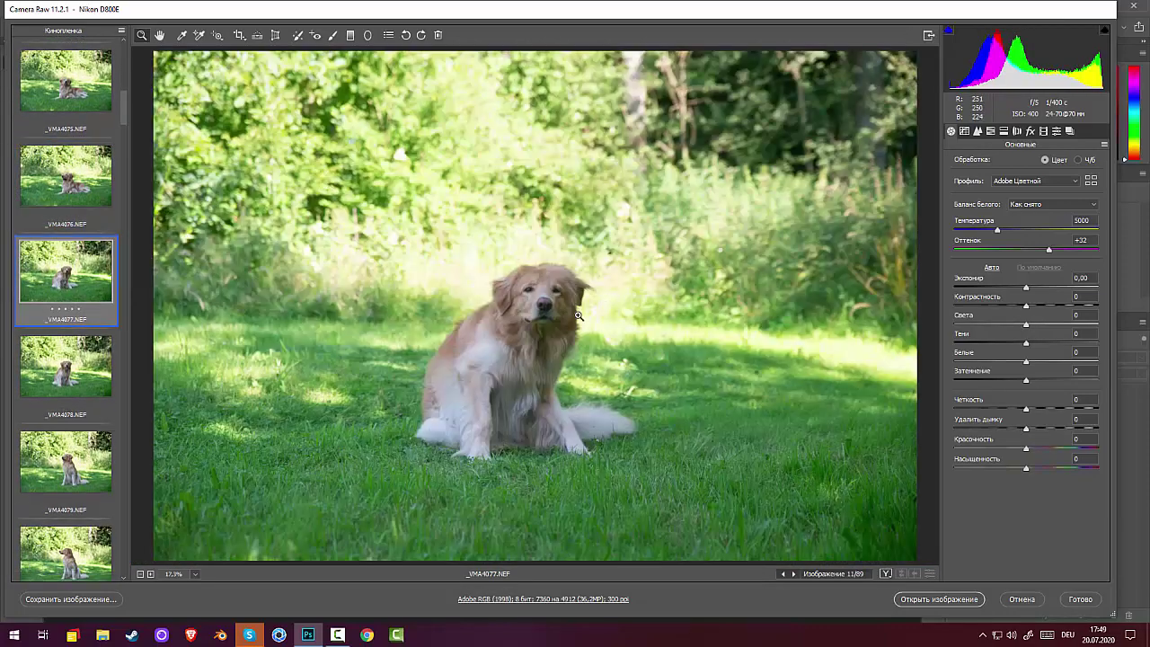
click(536, 329)
click(535, 329)
click(539, 332)
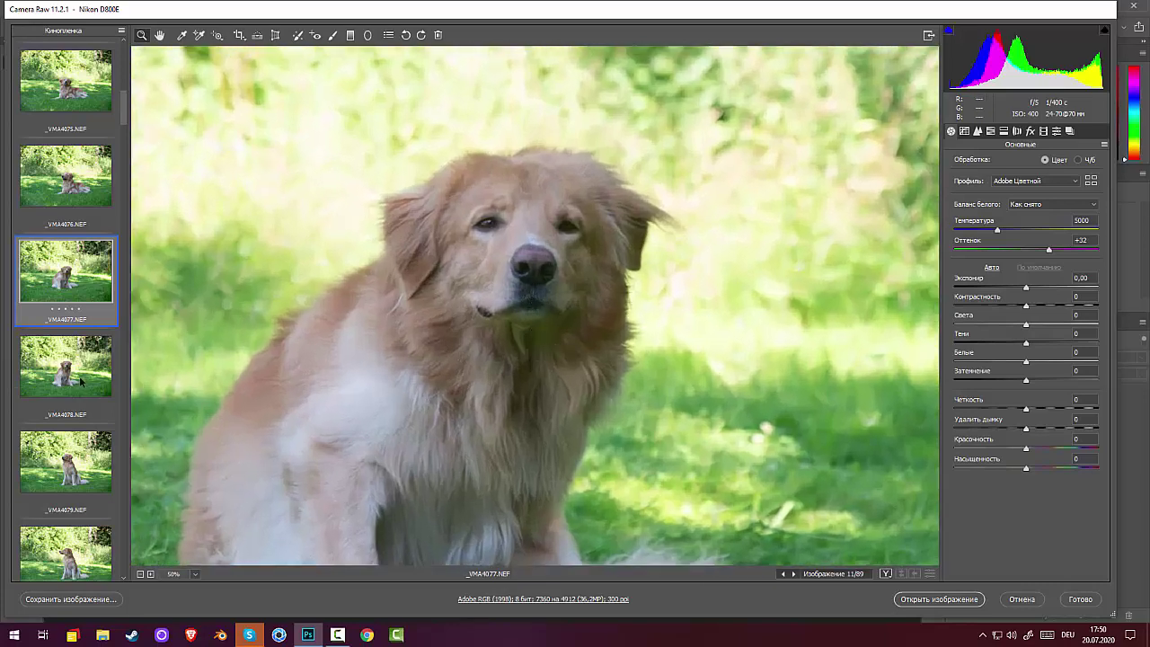
click(81, 377)
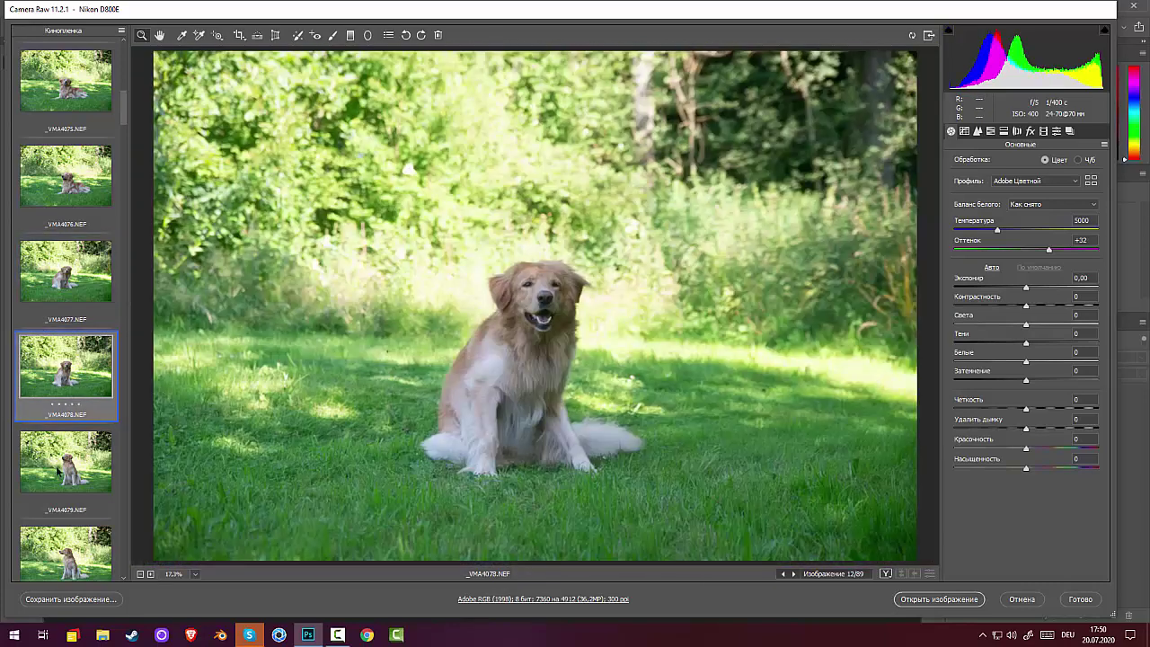
click(59, 469)
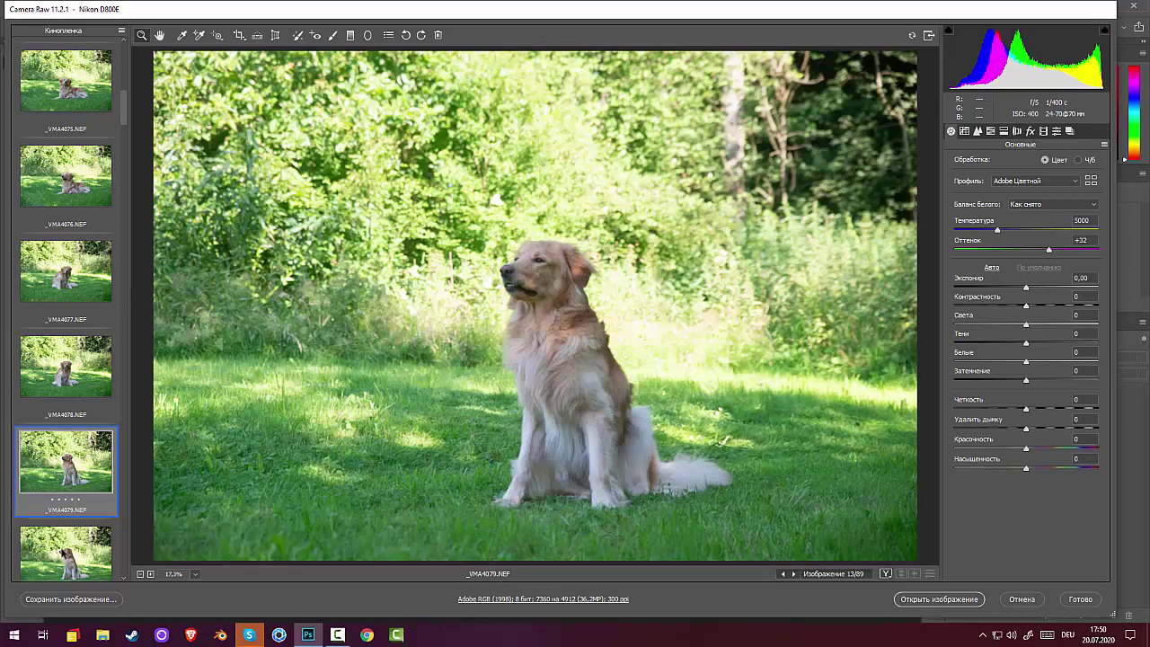
key(Down)
Review the rolling-dog photos _VMA4084.NEF to _VMA4087.NEF, examining the dog's face in the last one up close
scroll(79, 121, down, 8)
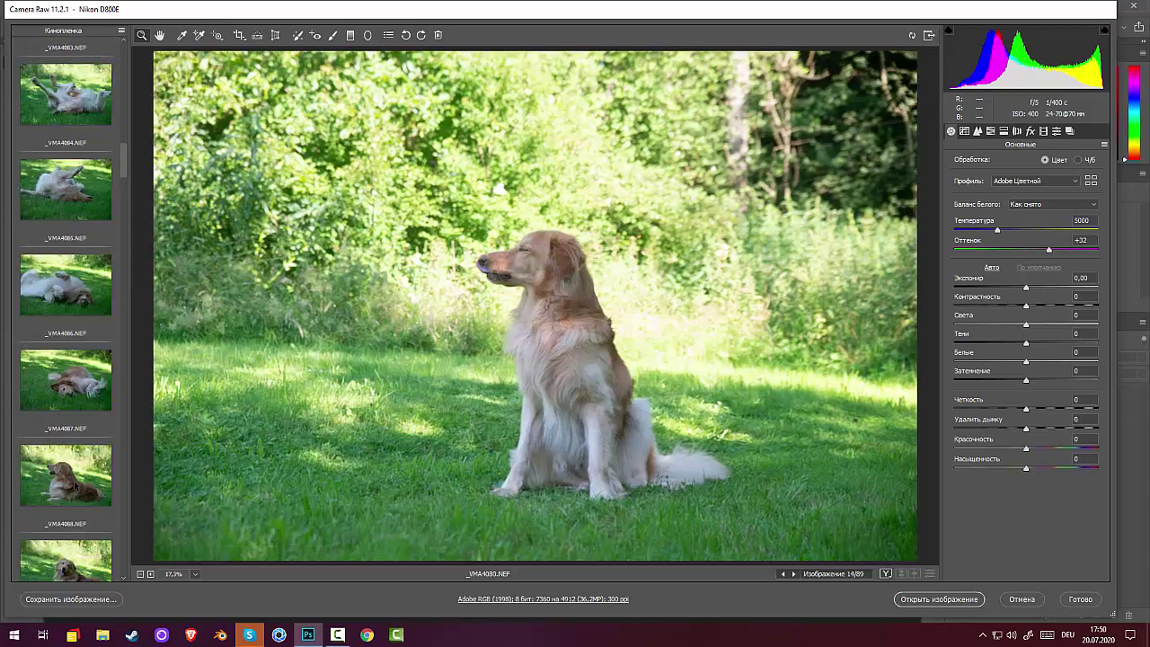
click(79, 120)
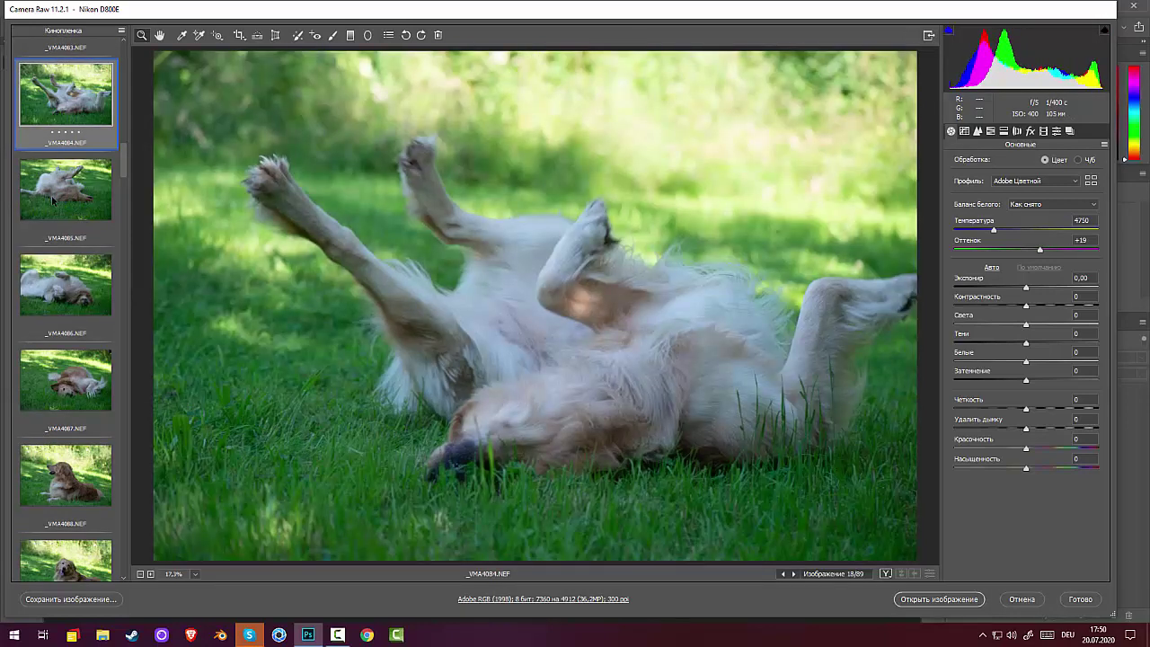
click(51, 195)
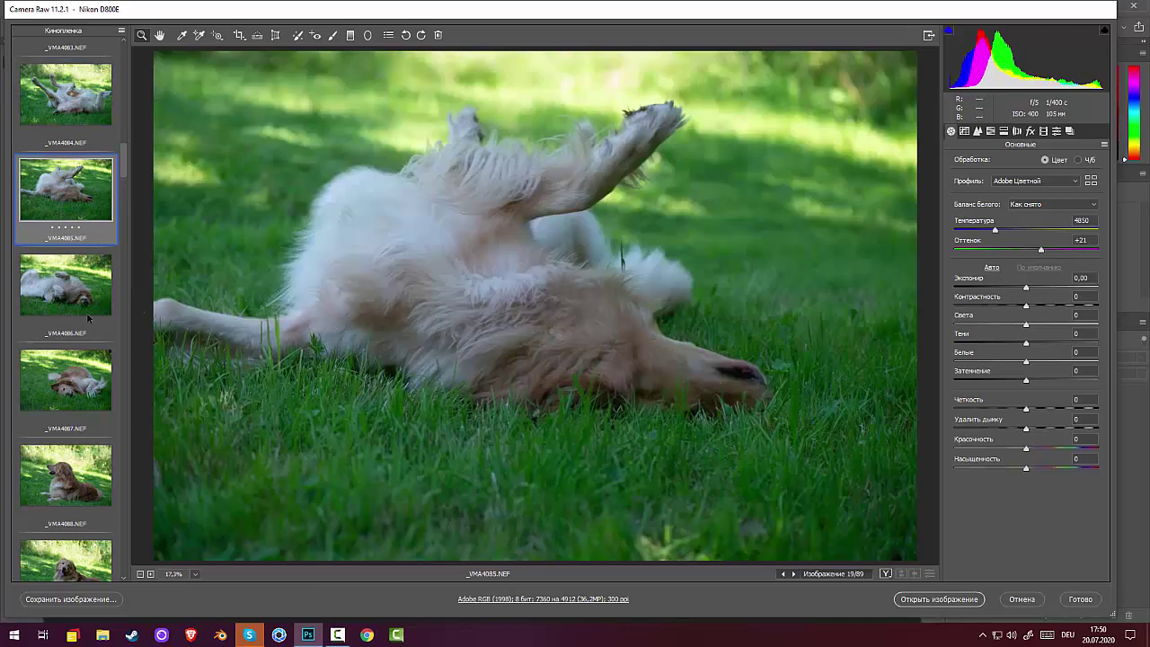
click(64, 296)
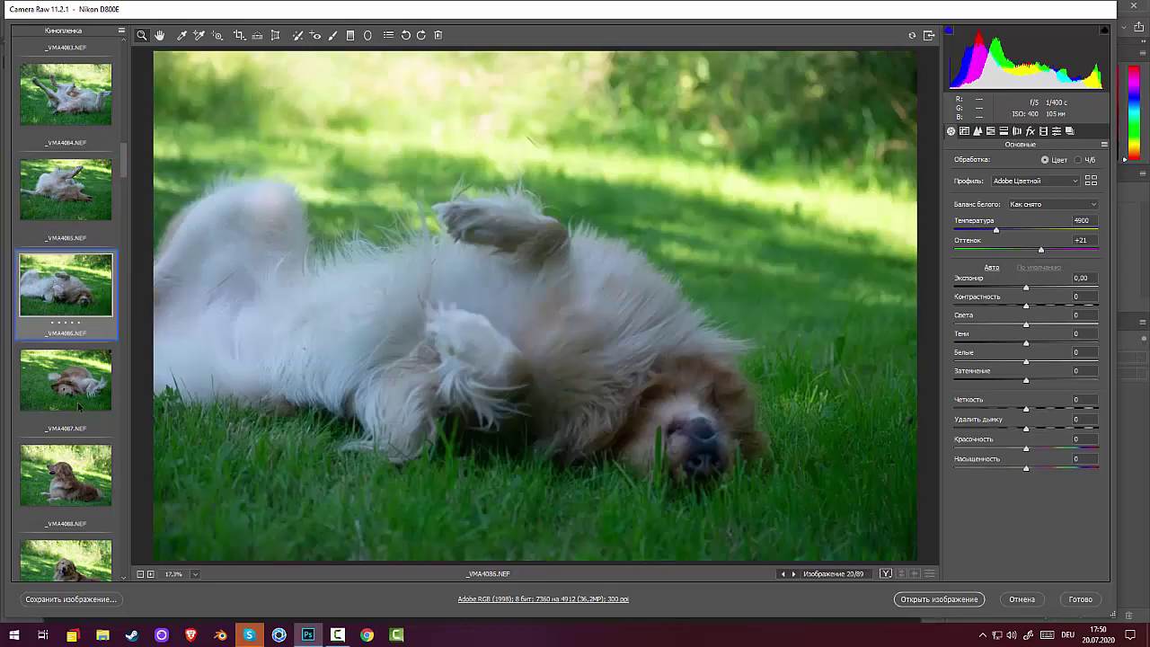
click(74, 381)
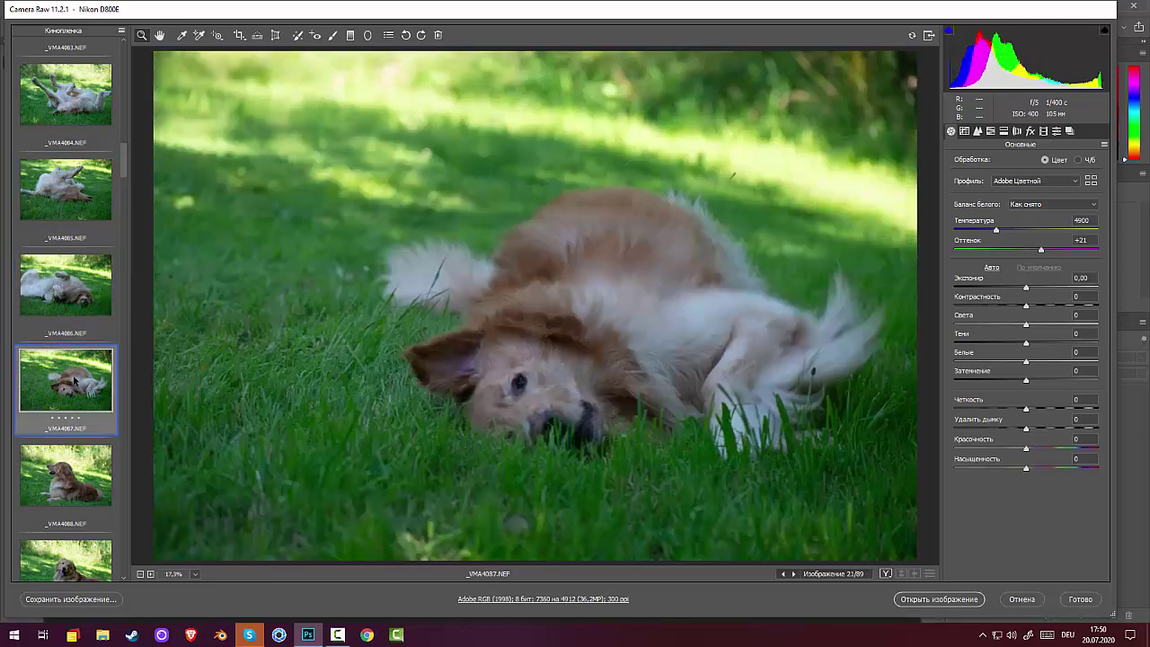
scroll(542, 303, up, 3)
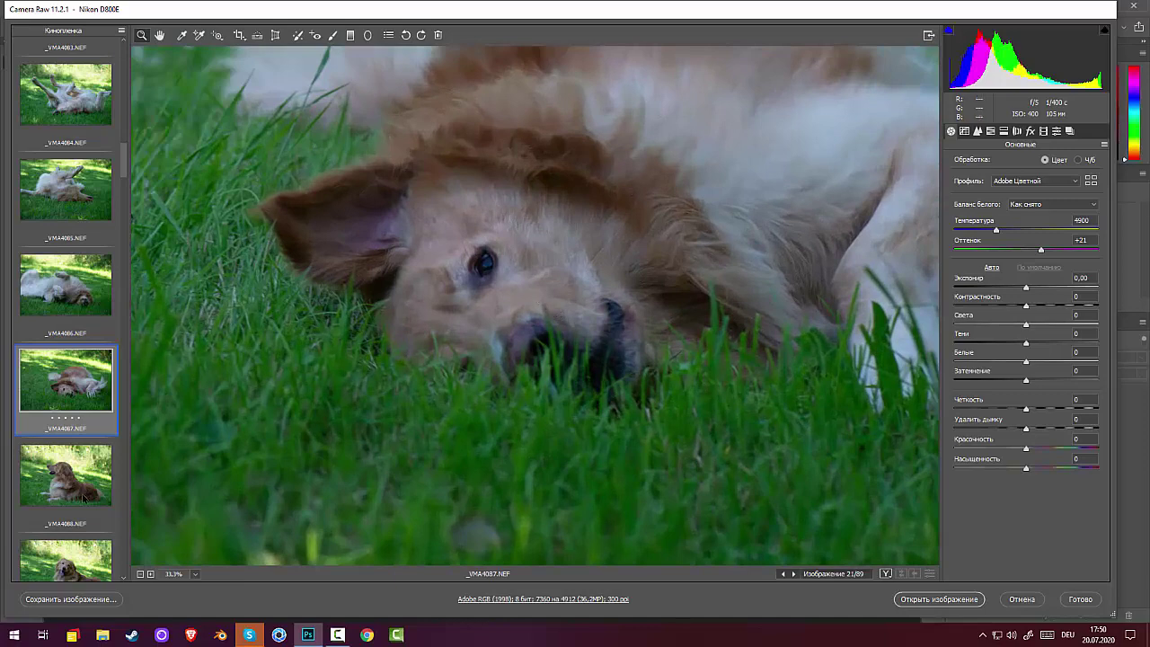
Rate the reclining dog photo _VMA4088.NEF five stars and open _VMA4089.NEF for review
click(62, 487)
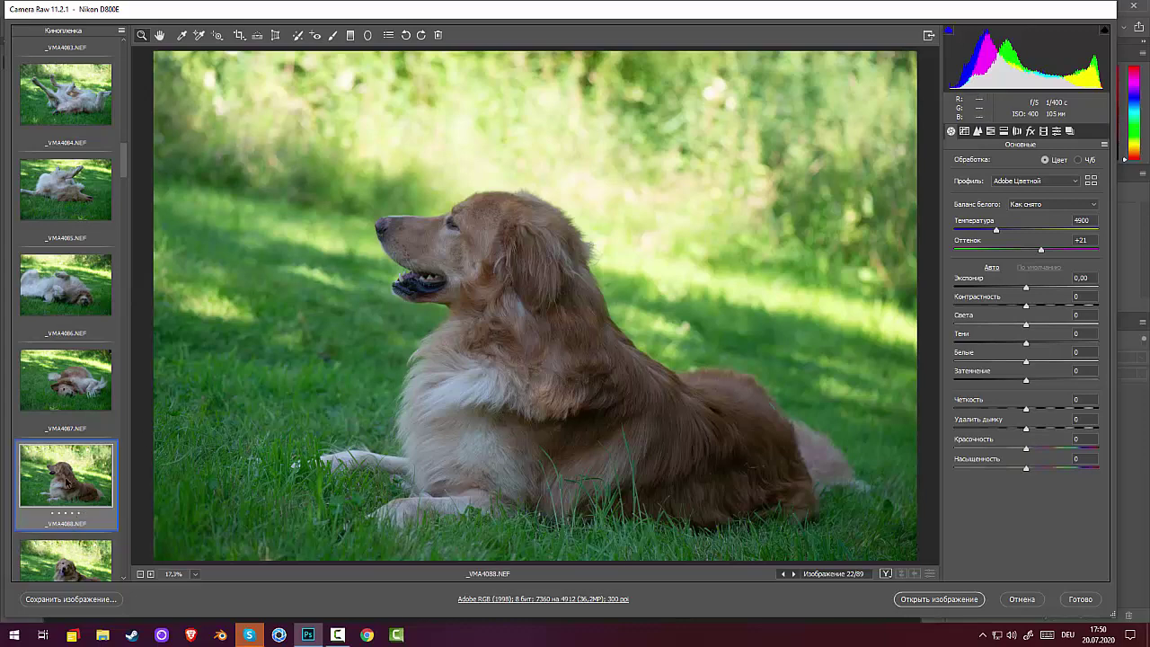
click(77, 517)
scroll(105, 514, down, 5)
scroll(72, 214, up, 4)
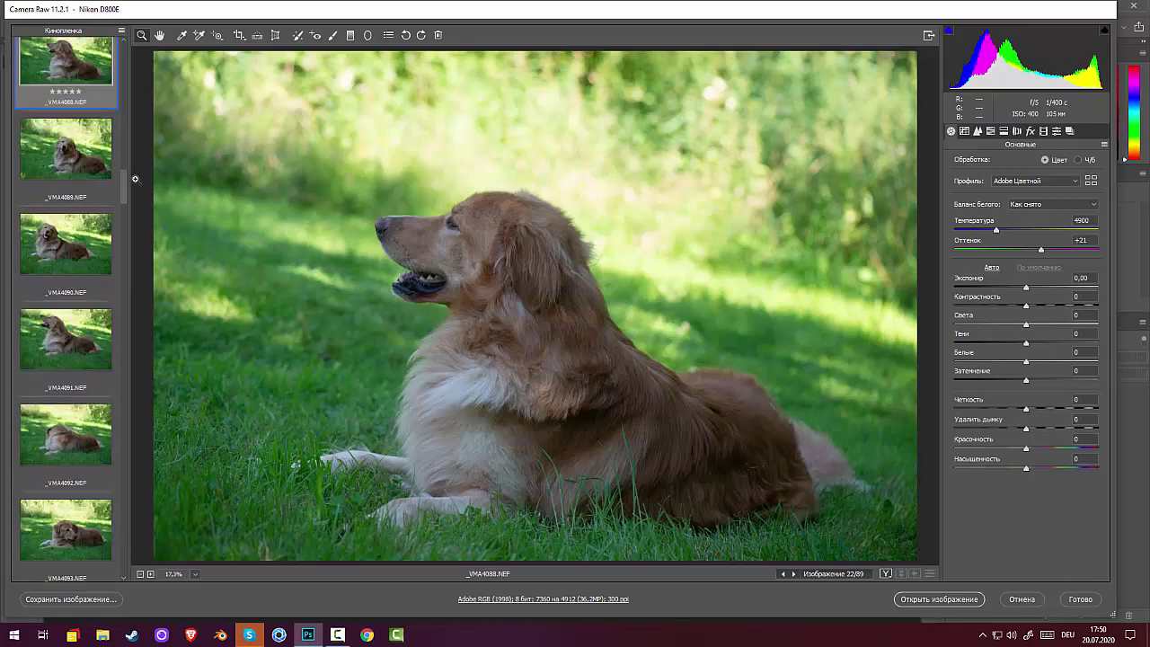
click(80, 167)
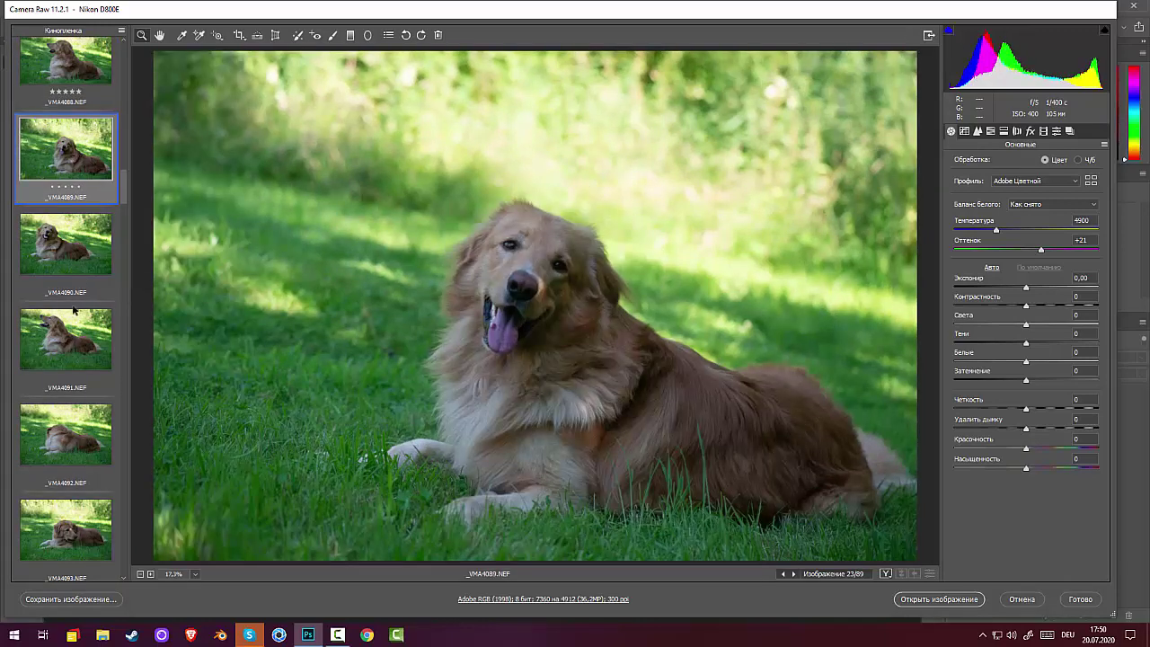
Rate the reclining dog photo _VMA4090.NEF five stars and open _VMA4091.NEF for review
click(66, 244)
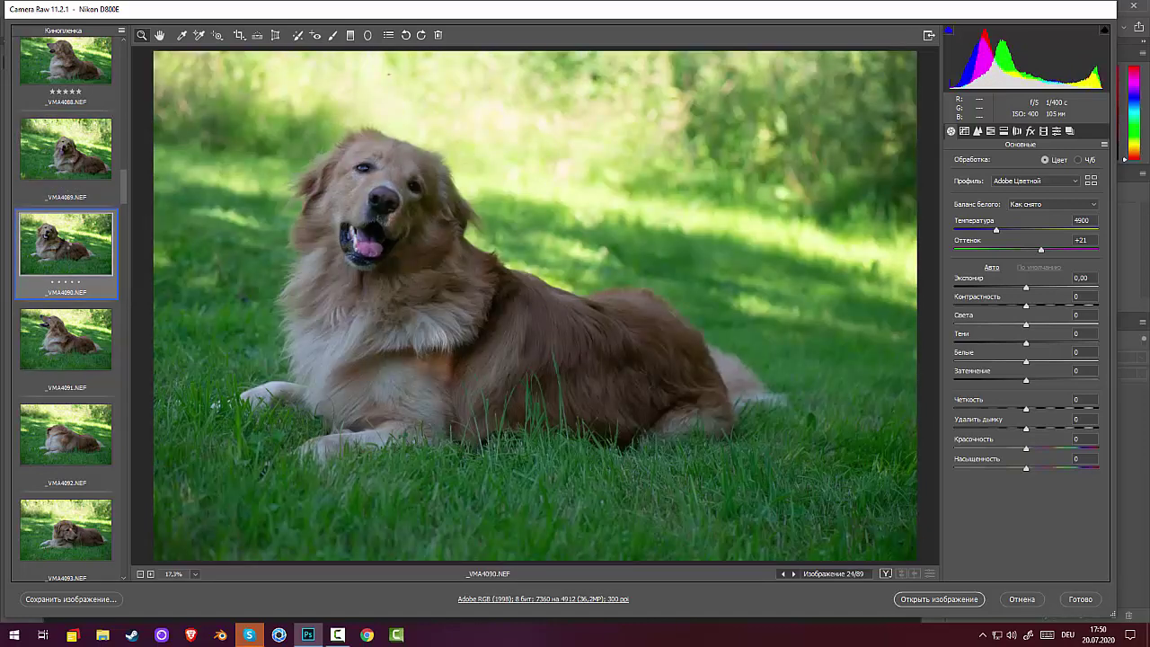
click(80, 283)
click(67, 340)
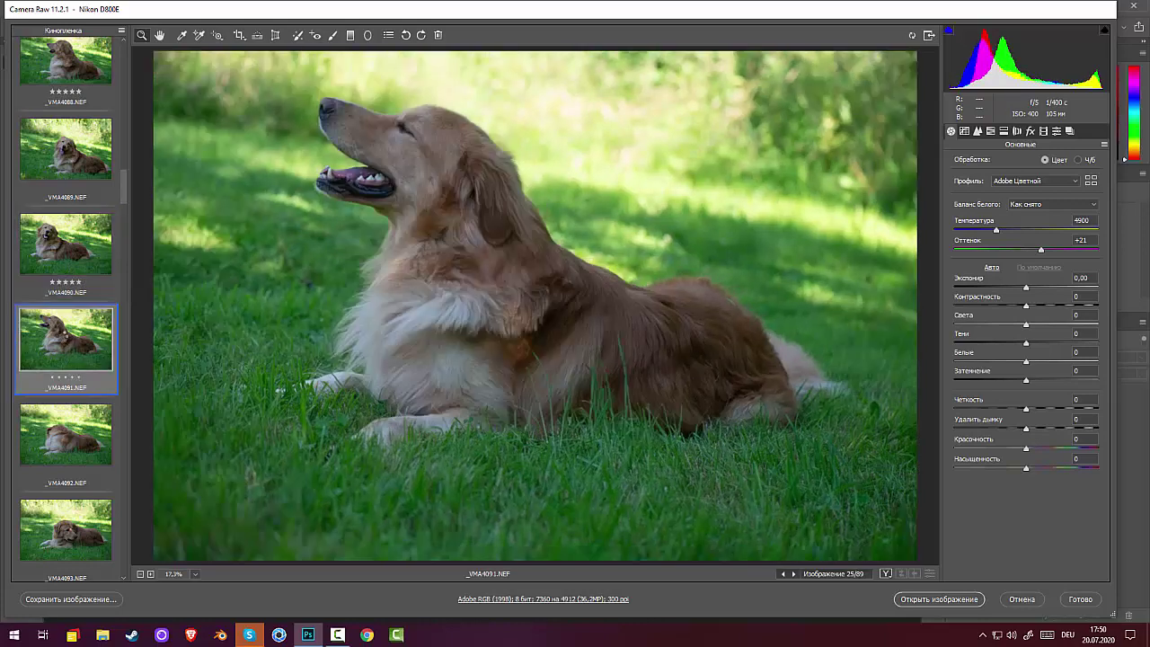
Review the lying-dog photos _VMA4092.NEF to _VMA4095.NEF for pose and expression
key(Down)
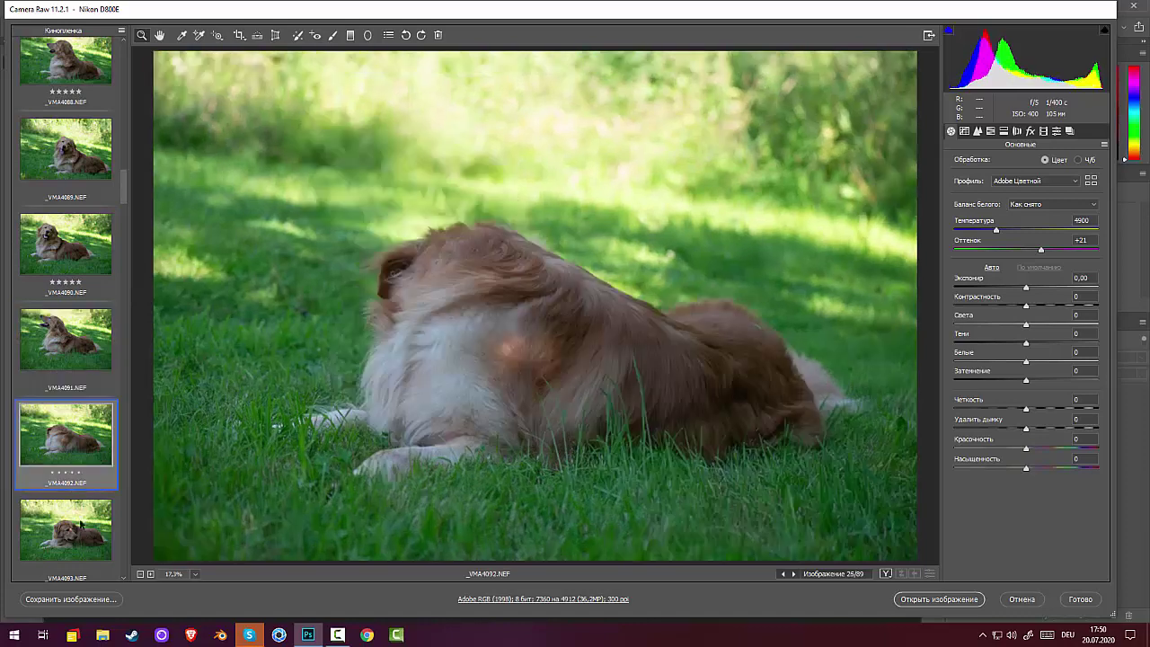
click(68, 531)
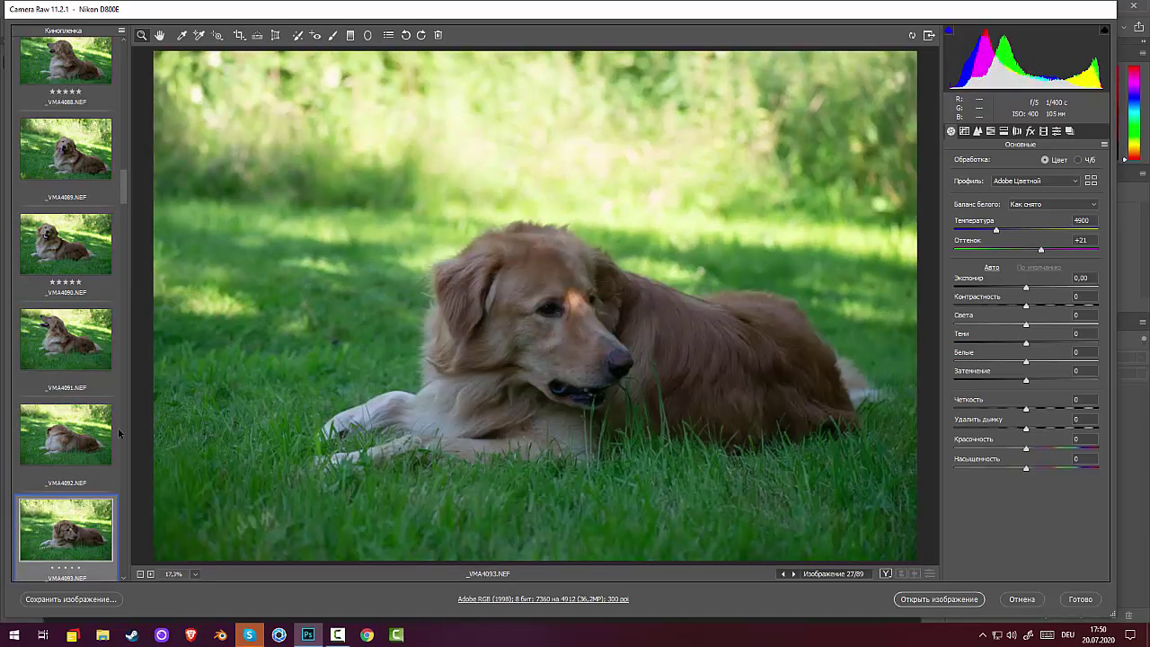
drag(127, 193, 125, 207)
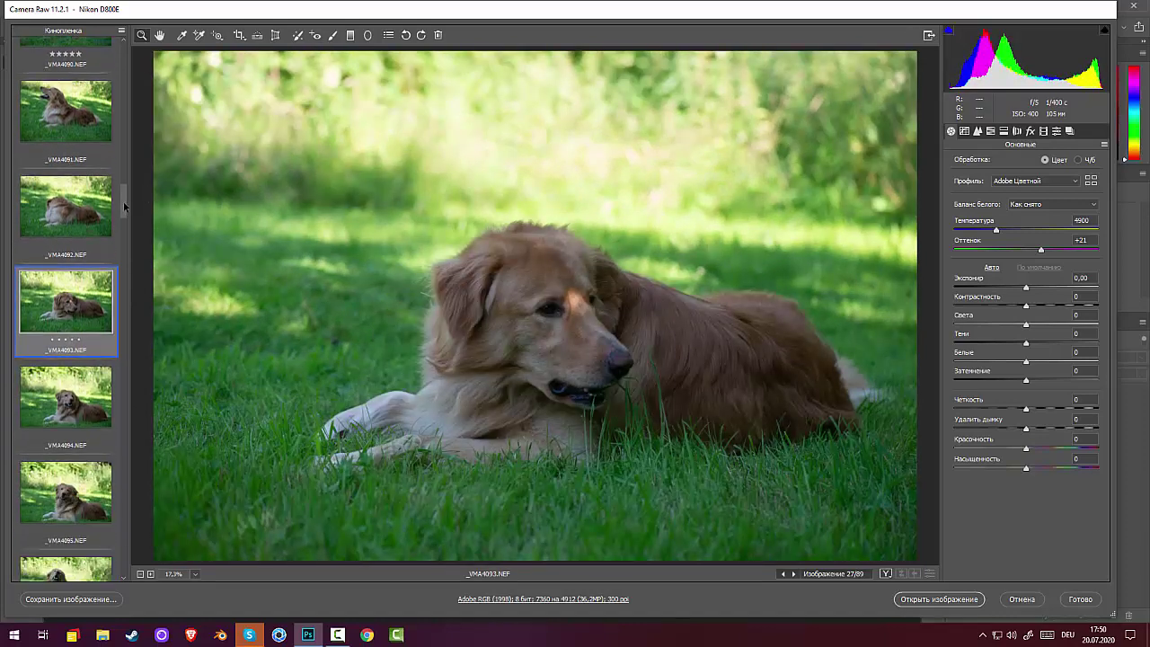
click(52, 390)
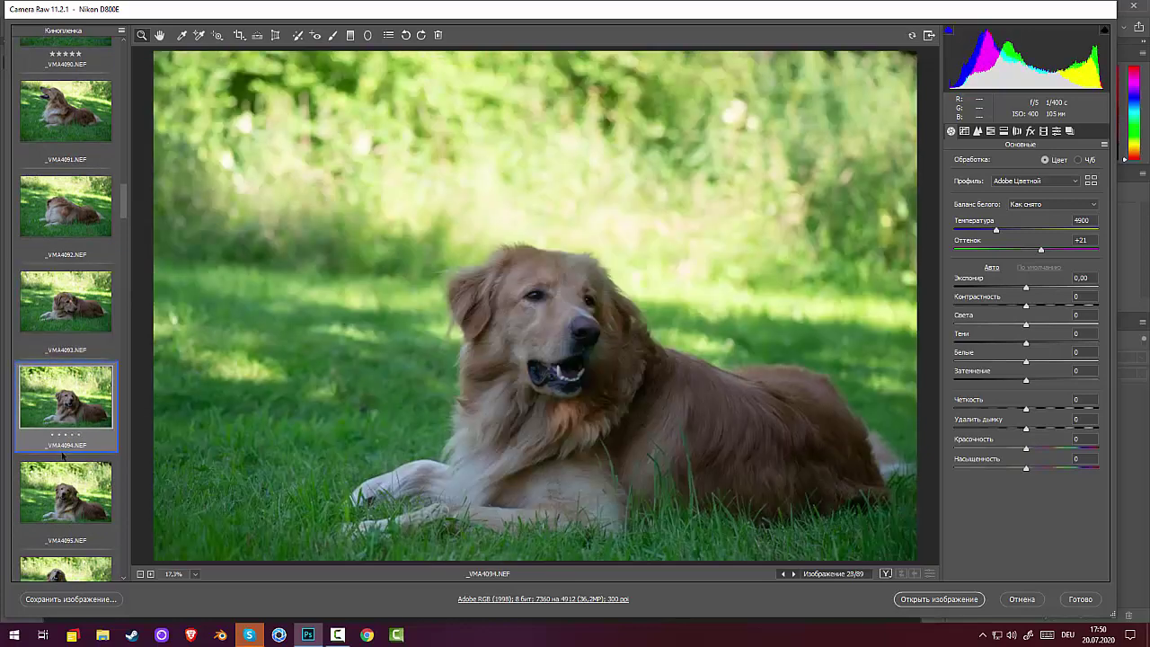
click(75, 517)
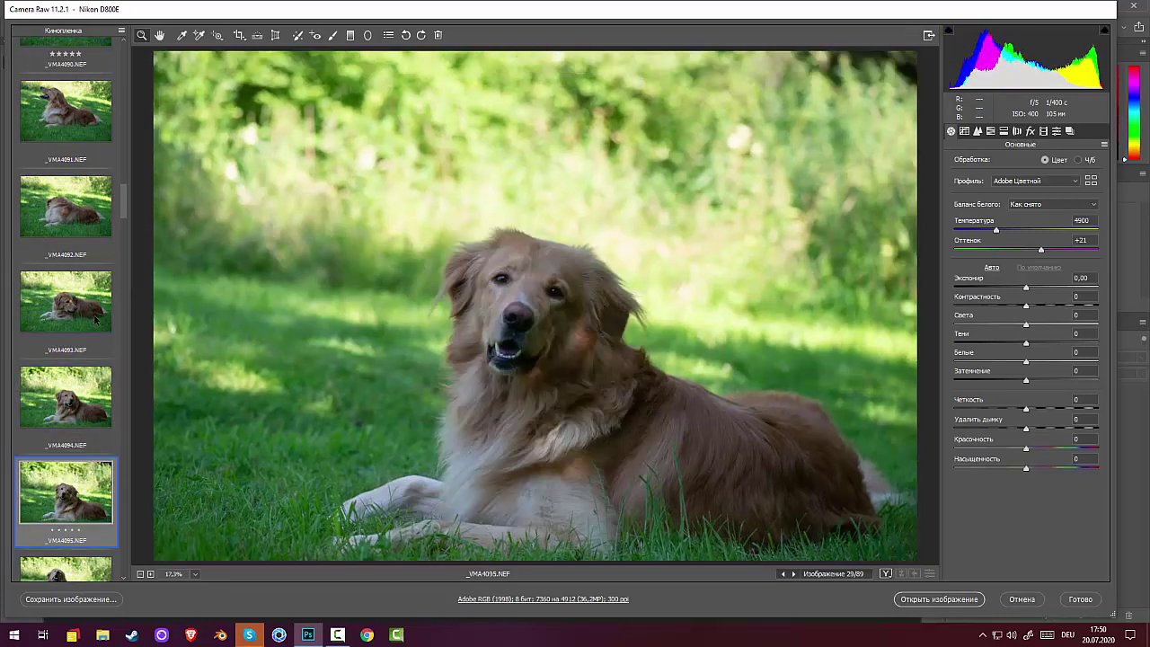
Review the photos _VMA4096.NEF to _VMA4100.NEF one after another for exposure and pose
scroll(95, 317, down, 5)
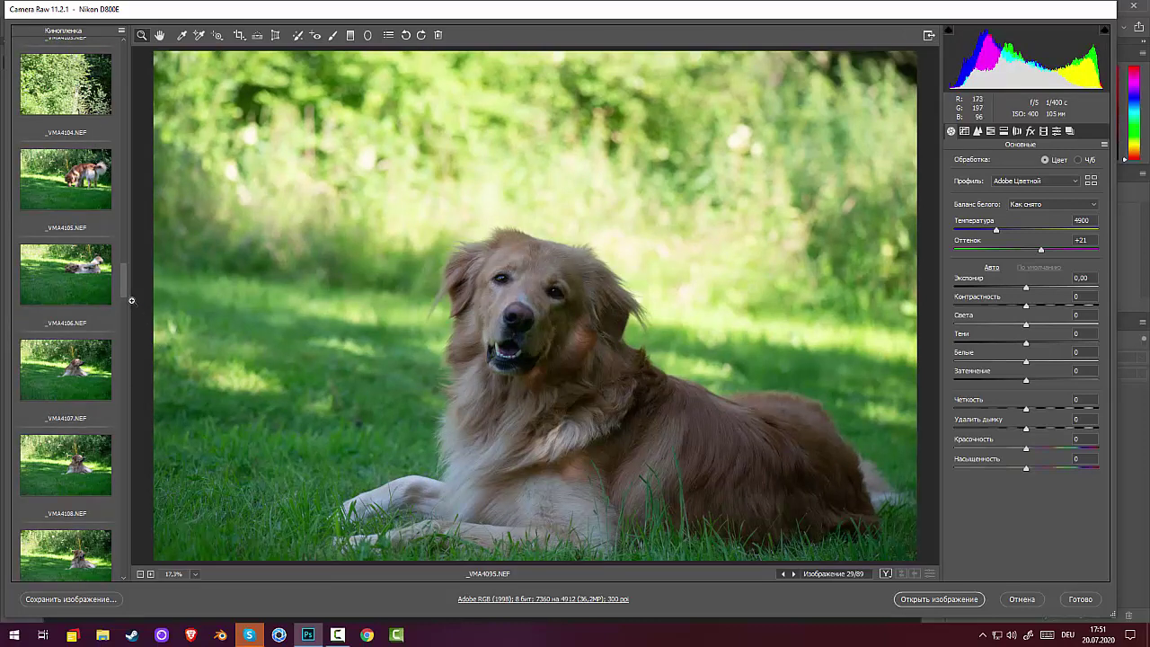
drag(124, 291, 87, 235)
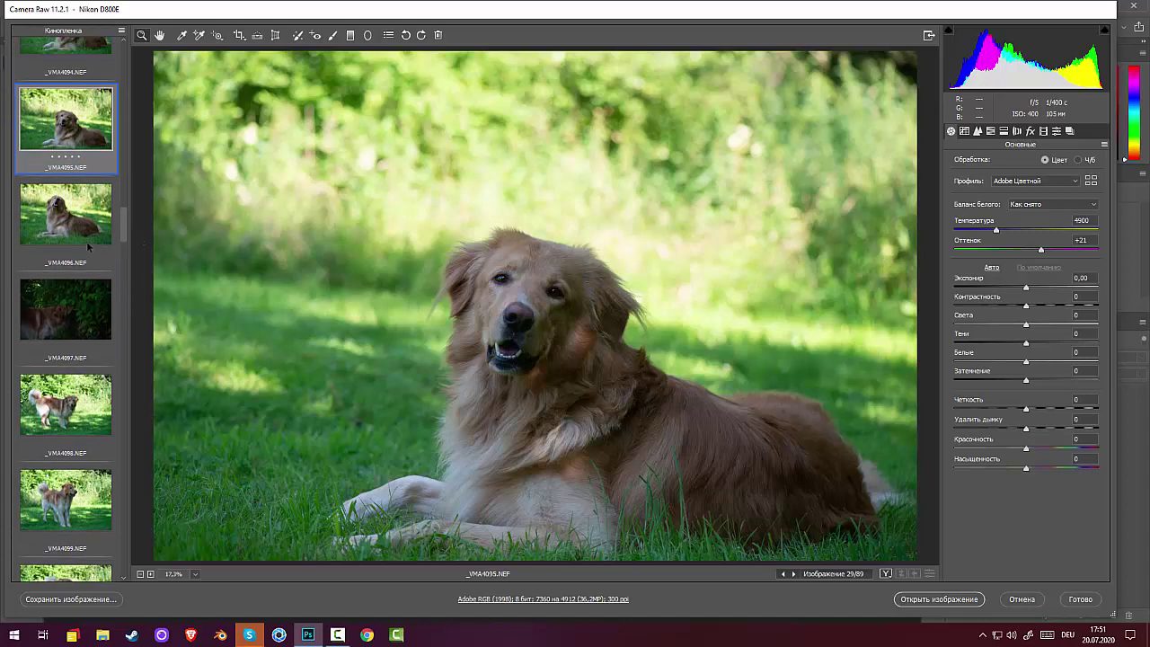
click(82, 229)
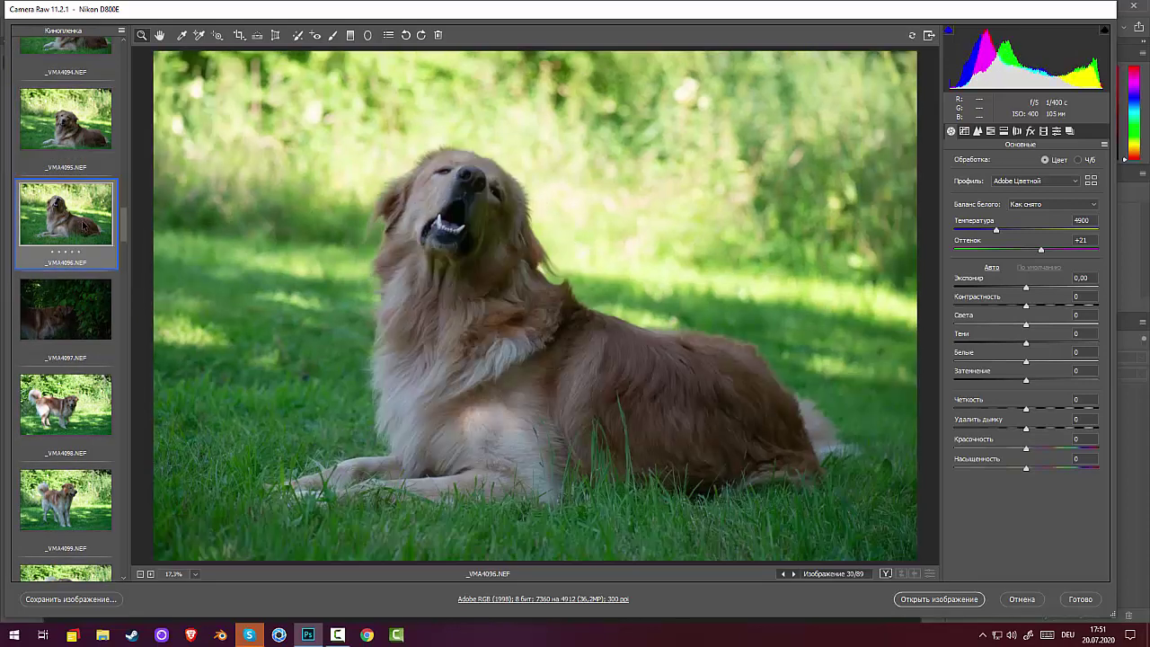
key(Down)
key(Down)
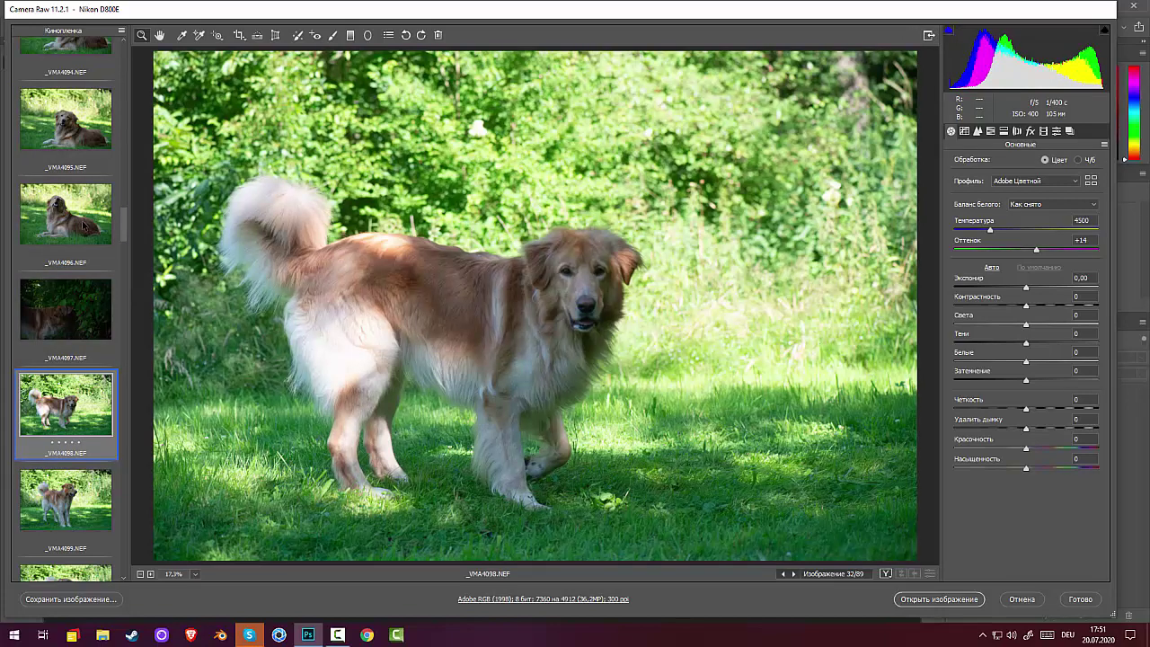
key(Down)
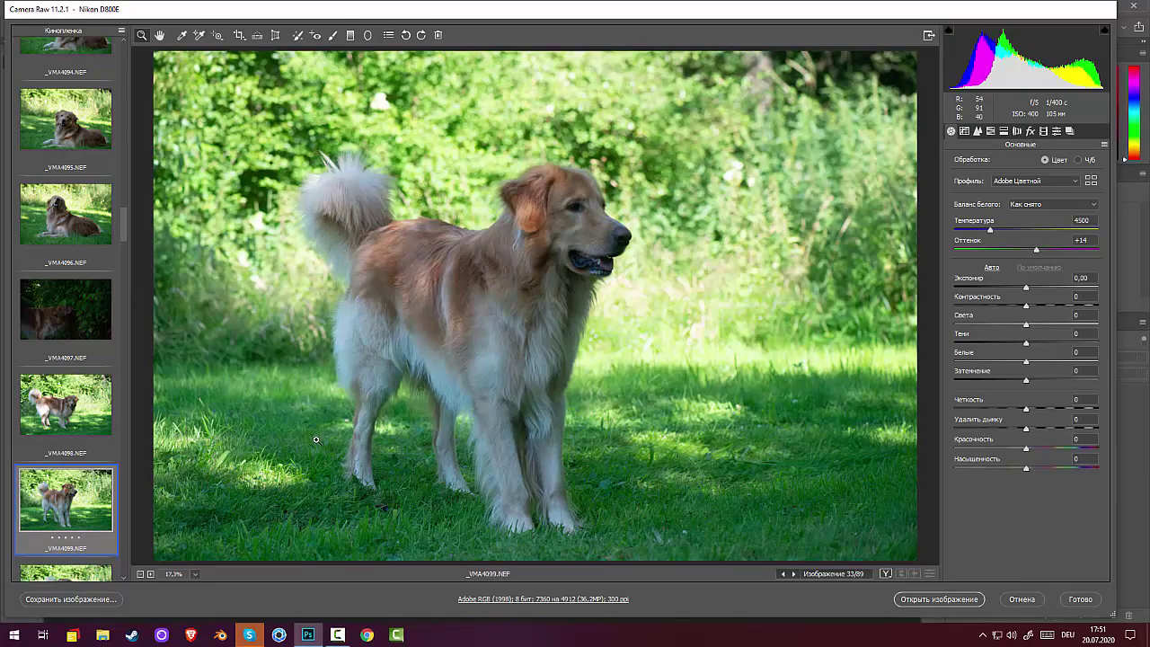
key(Down)
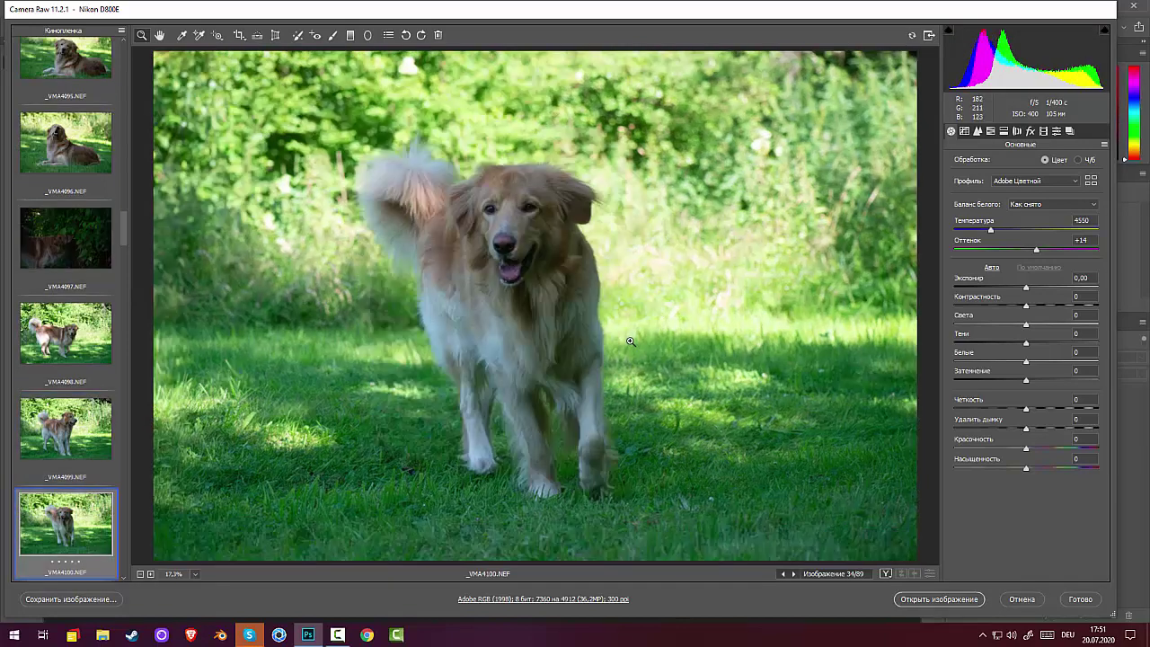
Examine the dog's face up close in _VMA4099.NEF and in _VMA4100.NEF
key(Up)
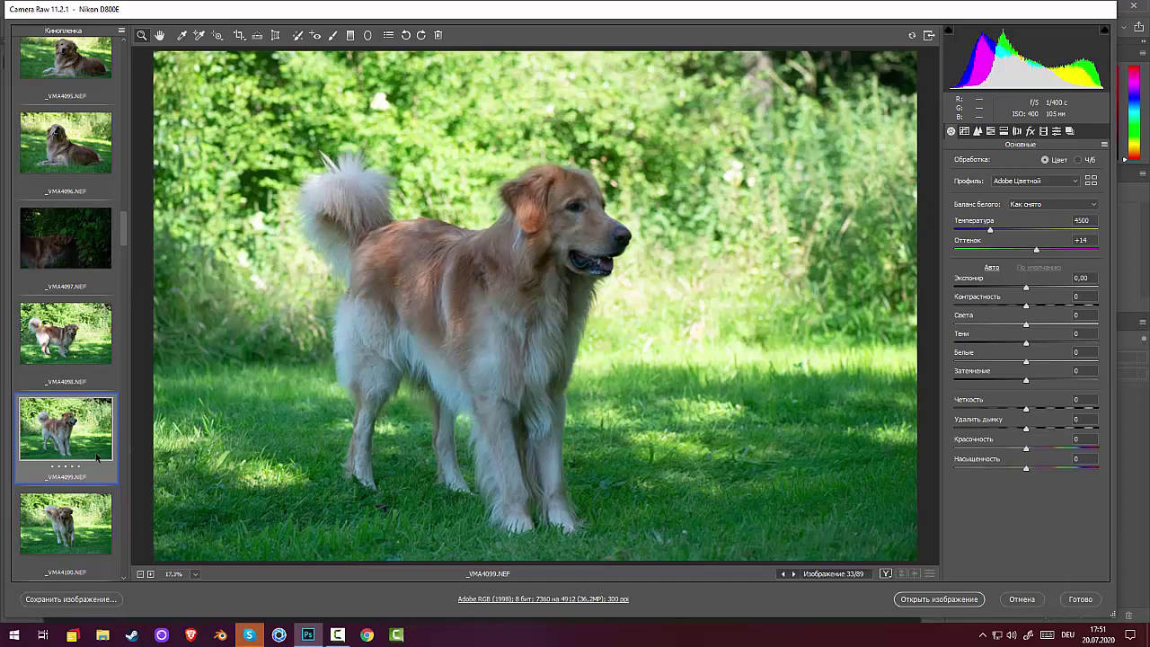
click(579, 223)
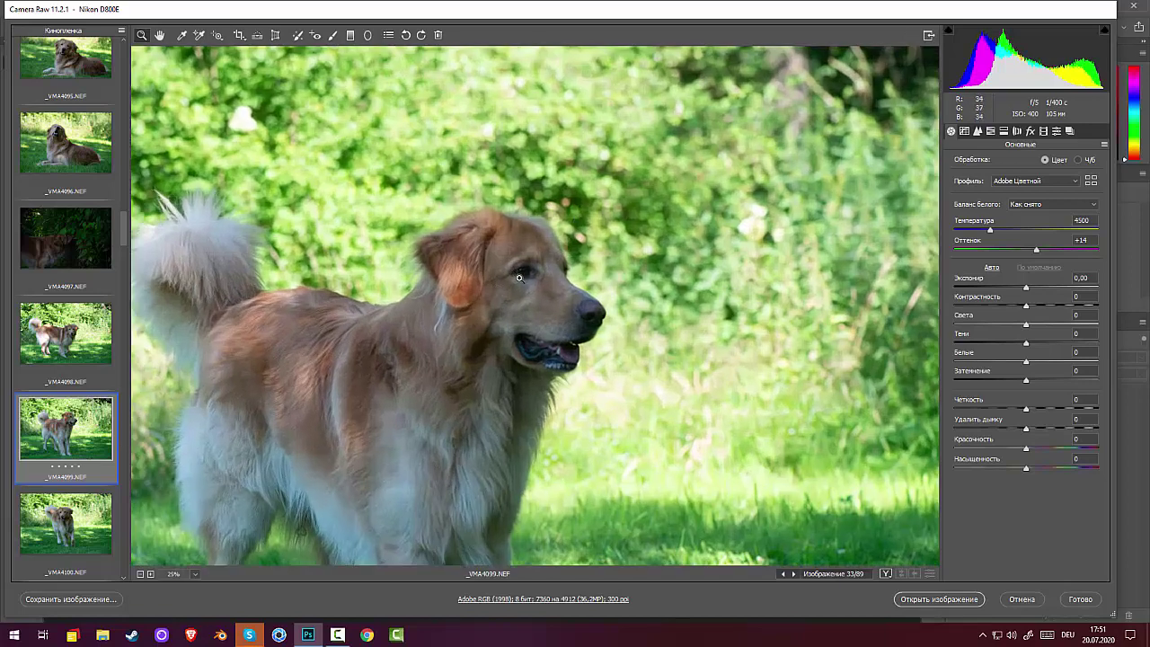
click(519, 277)
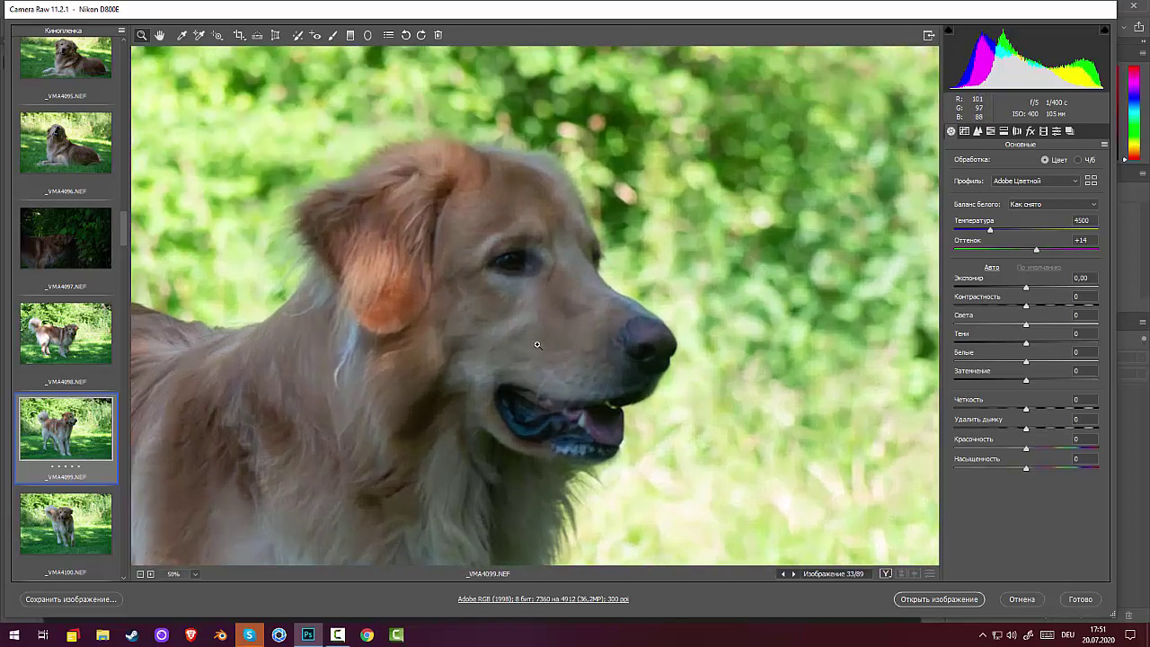
click(63, 499)
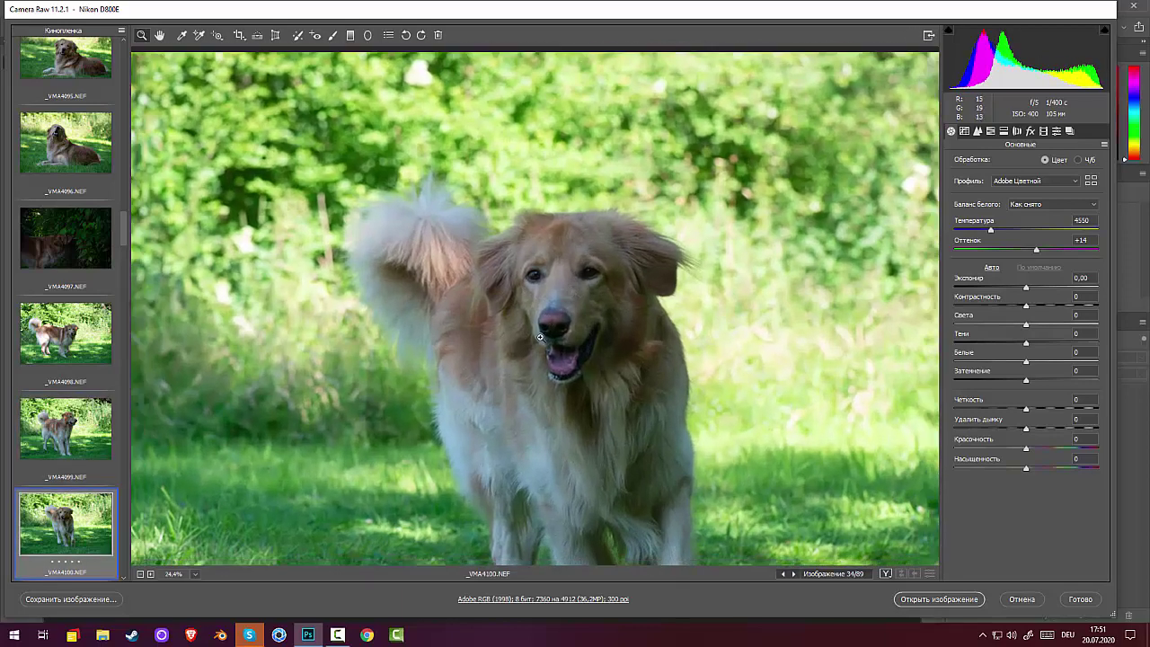
click(566, 301)
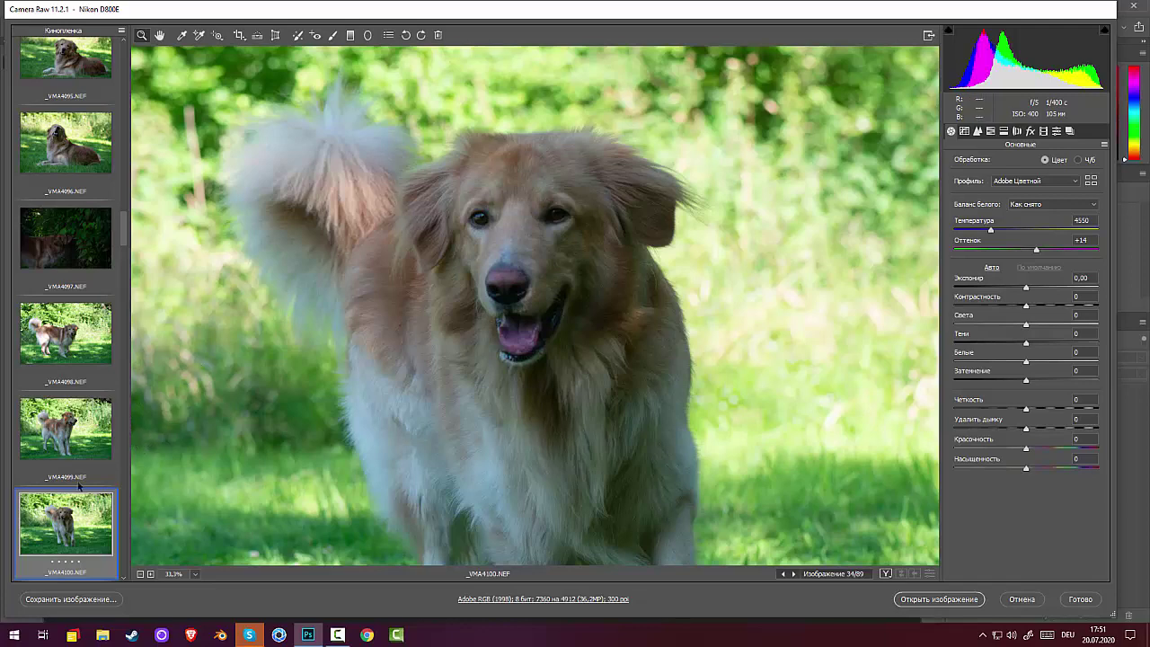
Compare the two standing-dog photos _VMA4101.NEF and _VMA4102.NEF by switching between them
drag(125, 228, 126, 255)
click(54, 268)
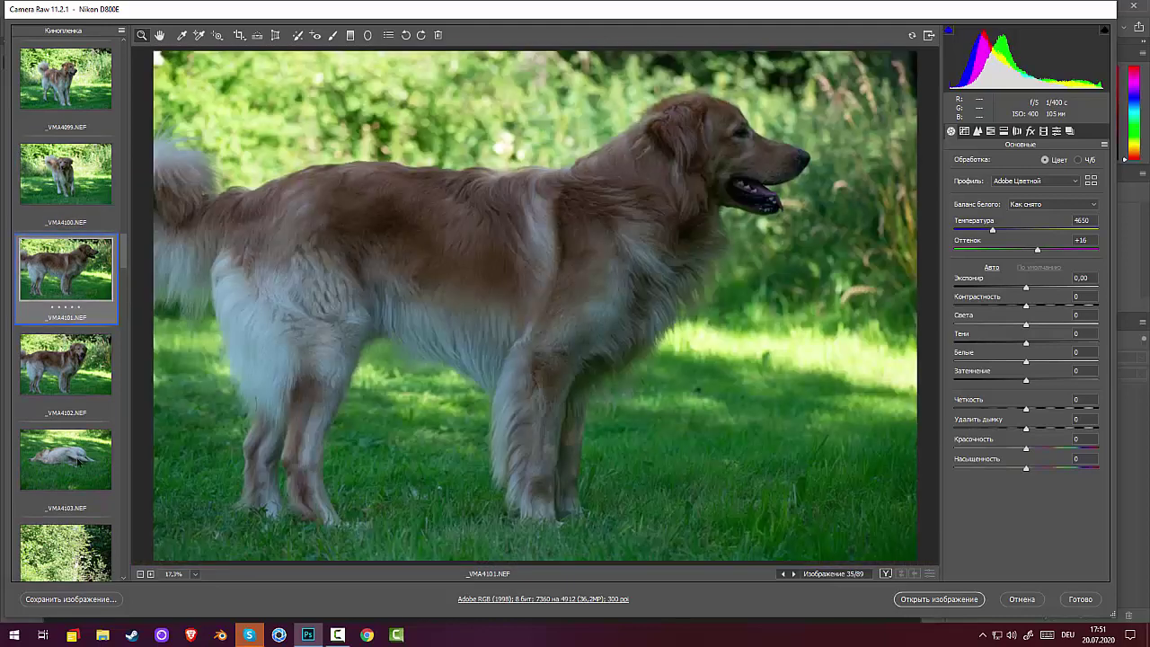
click(91, 376)
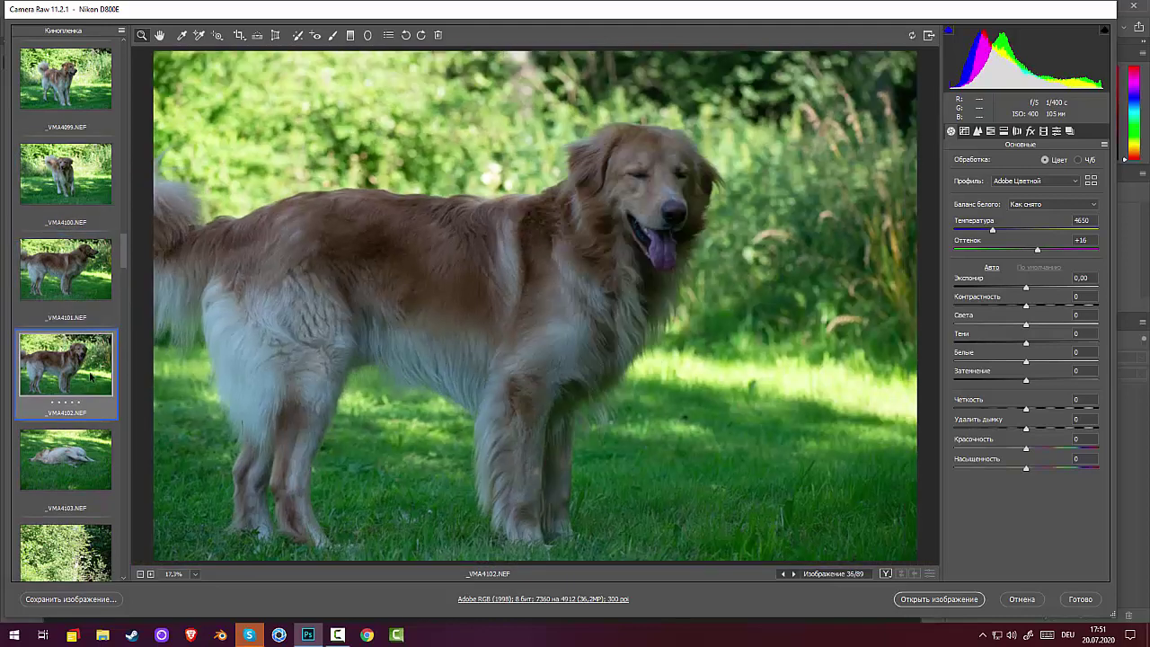
click(91, 268)
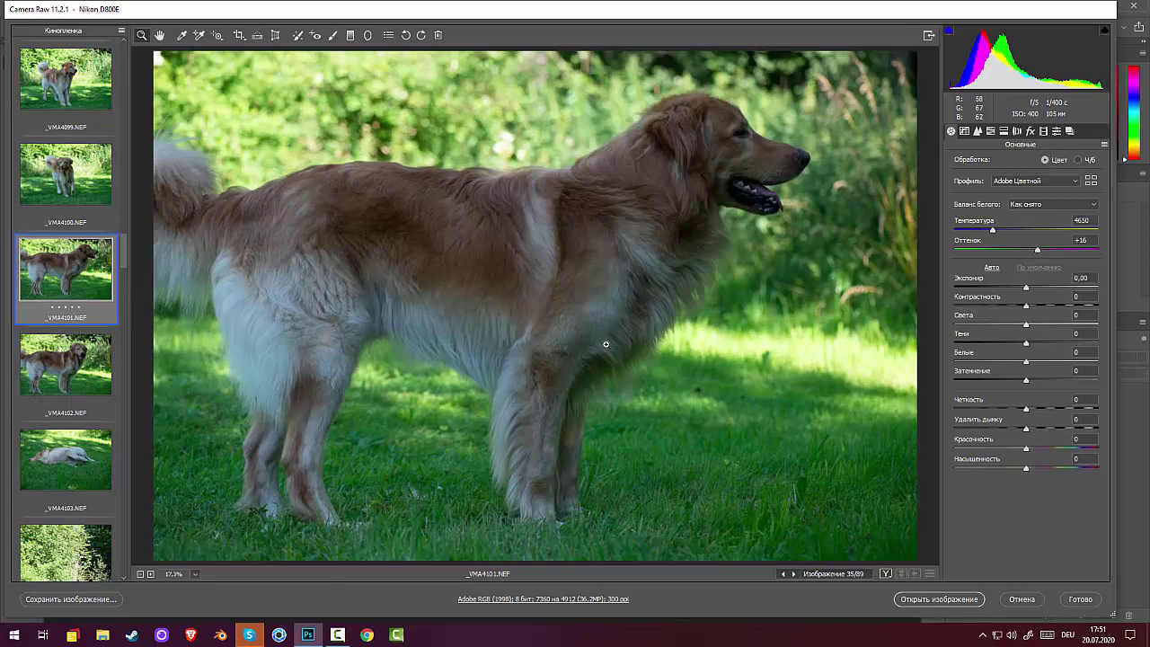
key(Down)
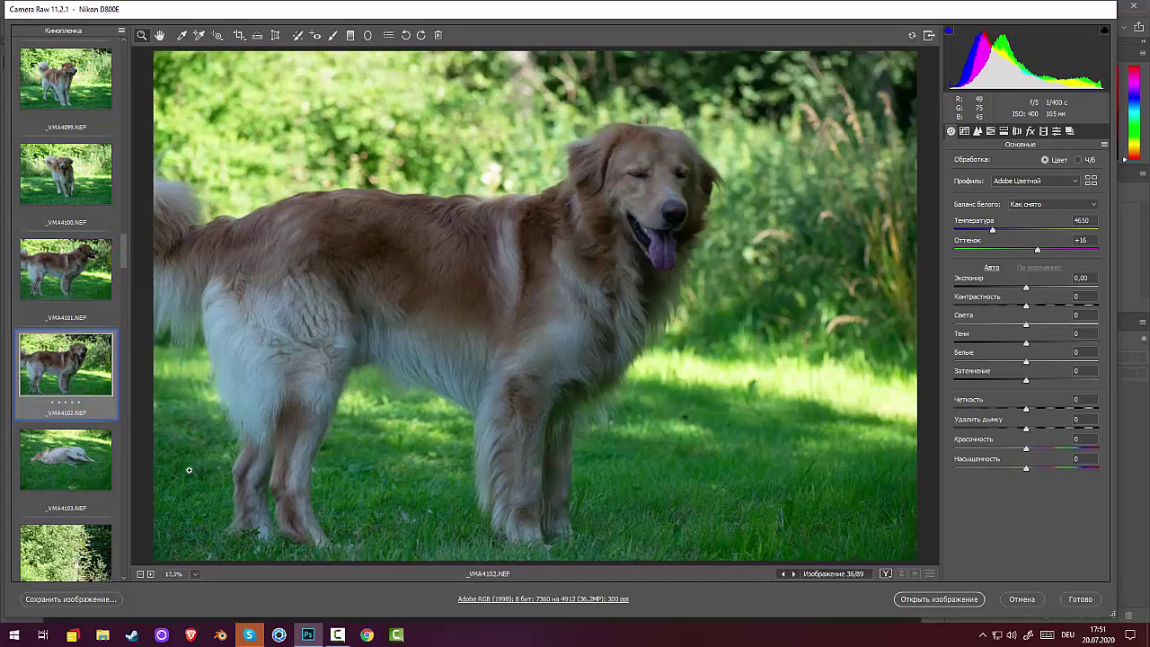
Review the photos _VMA4103.NEF to _VMA4108.NEF, checking the dog's pose and eyes in each
click(71, 481)
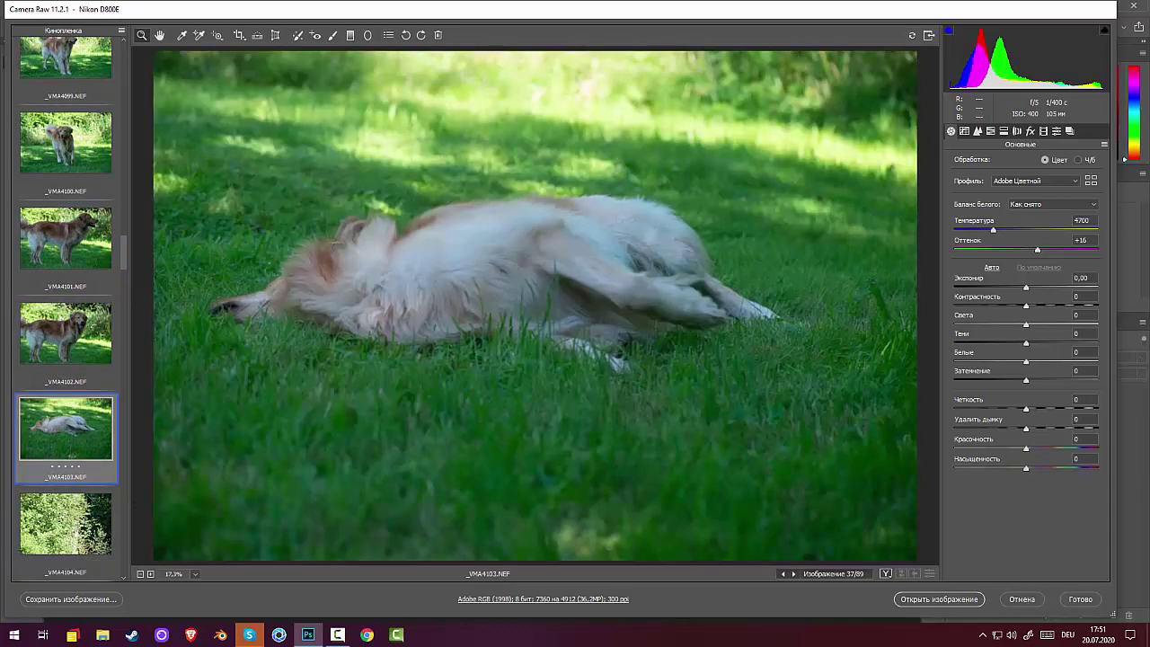
click(81, 500)
click(77, 499)
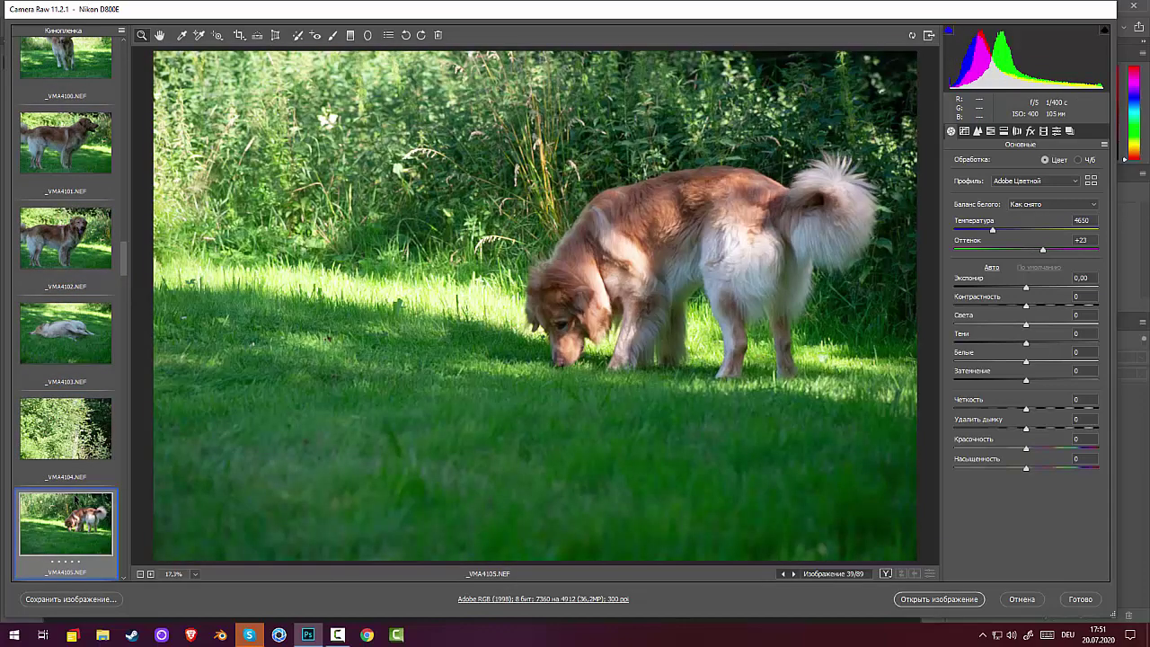
key(Down)
key(Down)
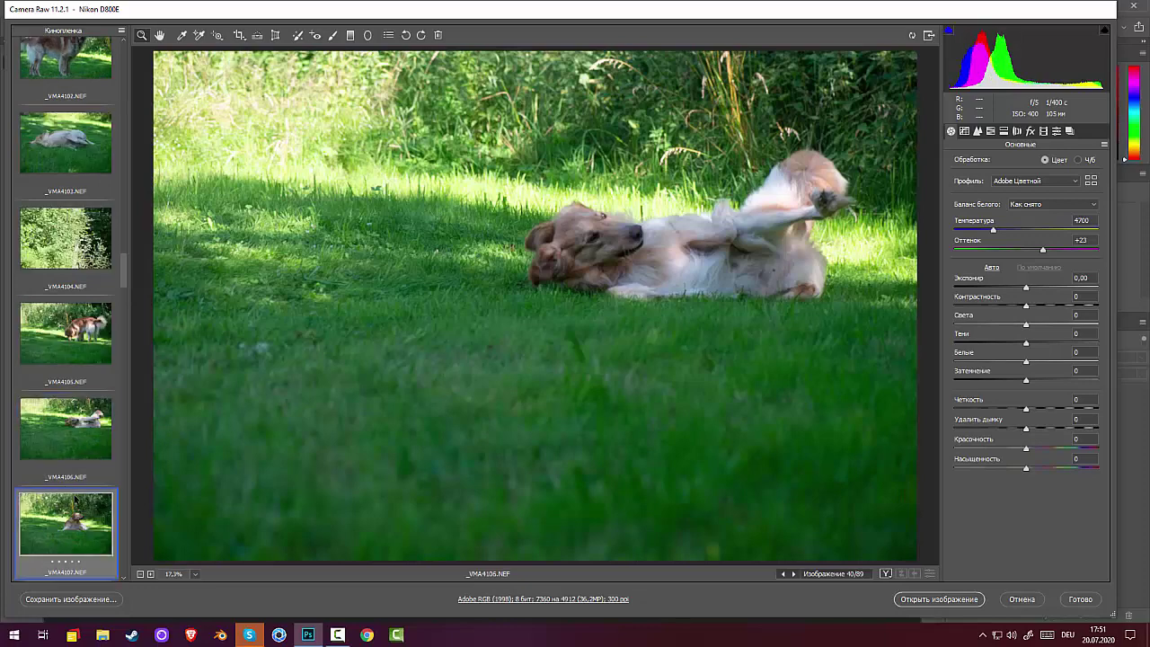
key(Down)
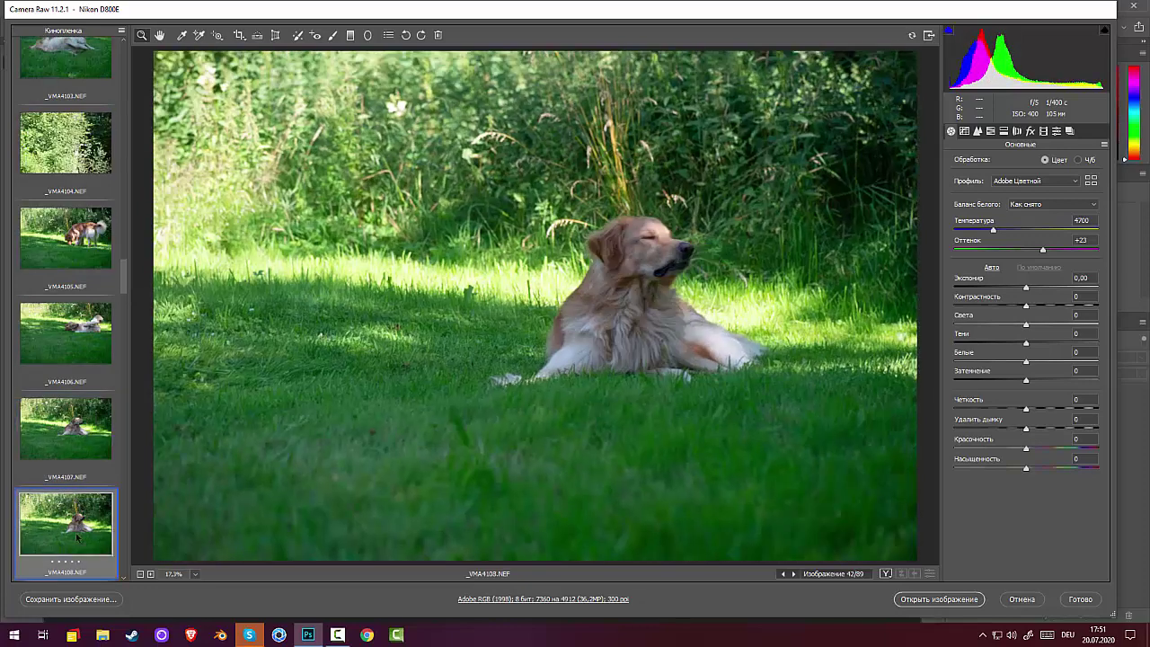
Open _VMA4109.NEF, examine the dog's face up close, and rate the photo five stars
key(Down)
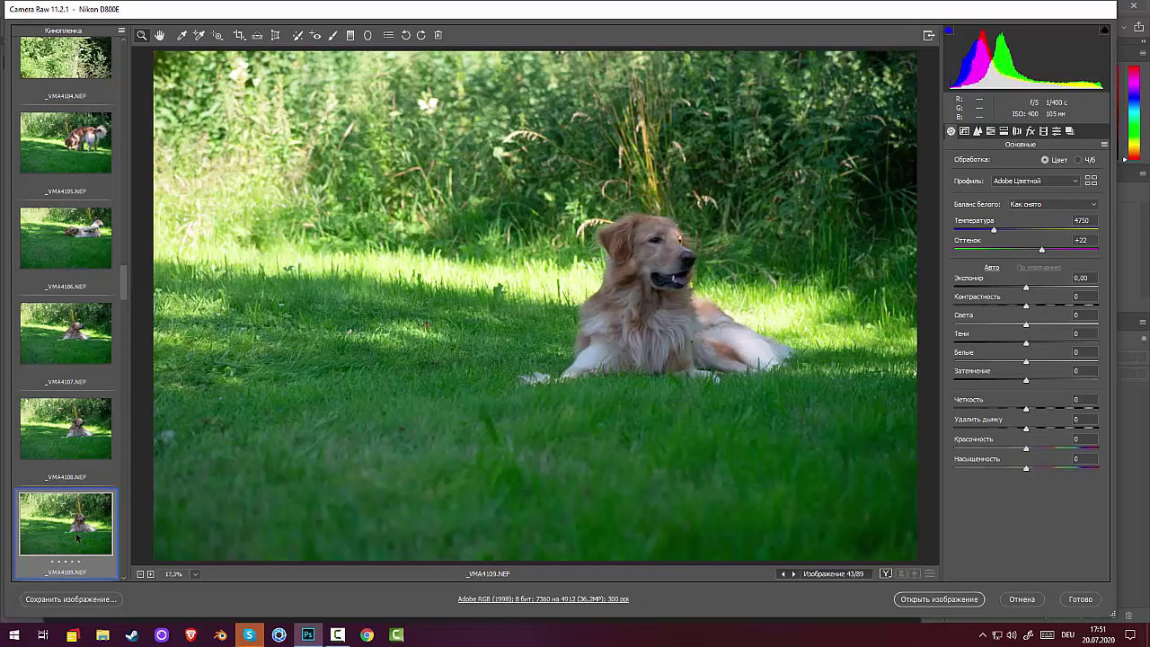
scroll(537, 328, up, 3)
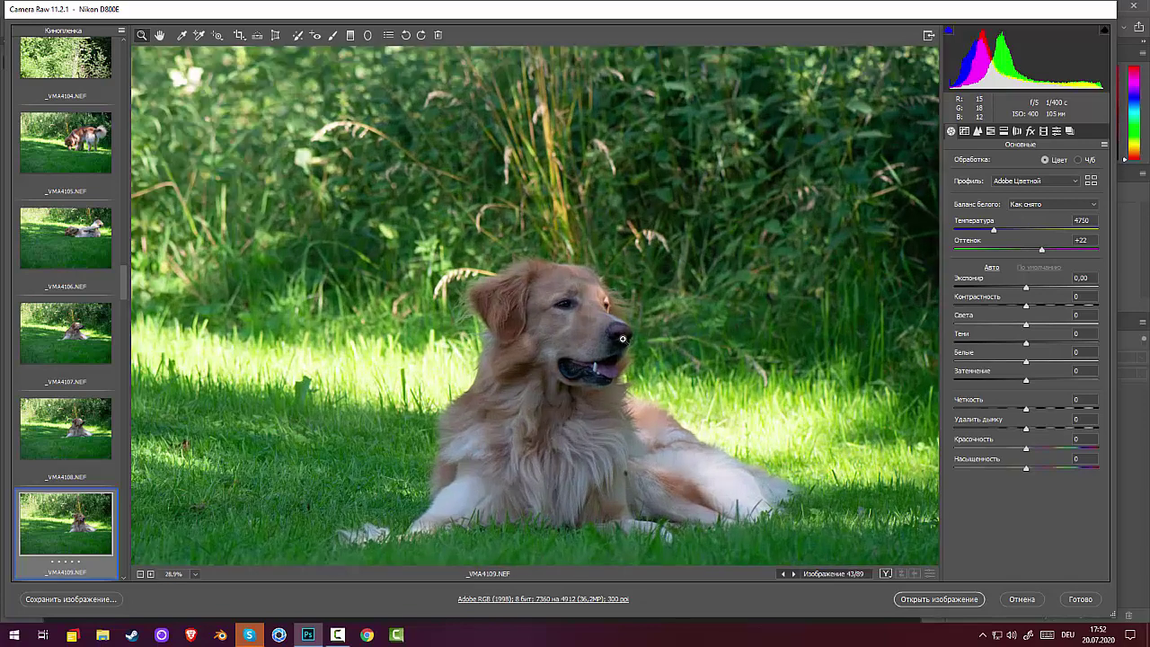
scroll(426, 306, up, 1)
click(460, 292)
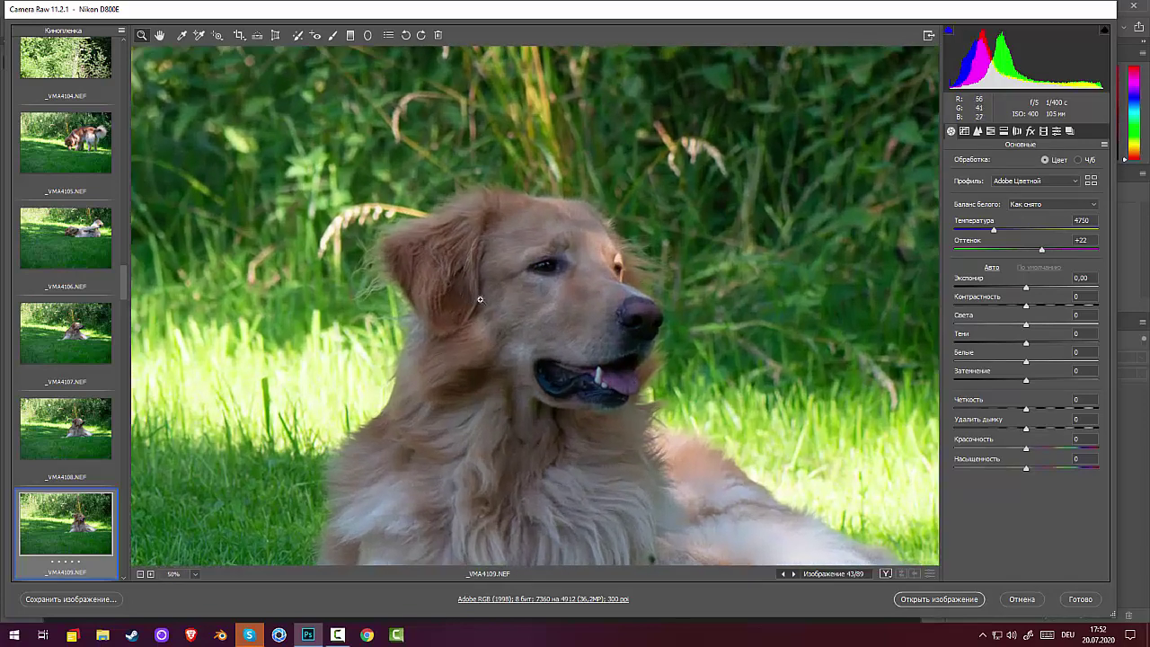
click(576, 325)
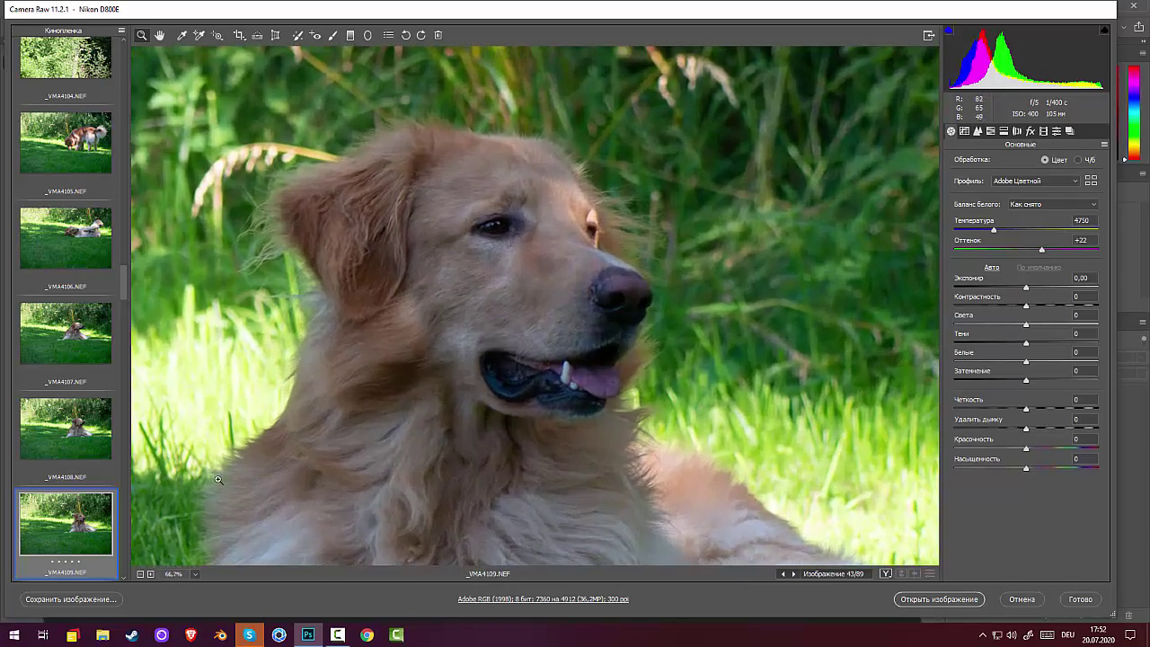
mouse_move(79, 562)
scroll(90, 539, down, 6)
scroll(112, 344, up, 6)
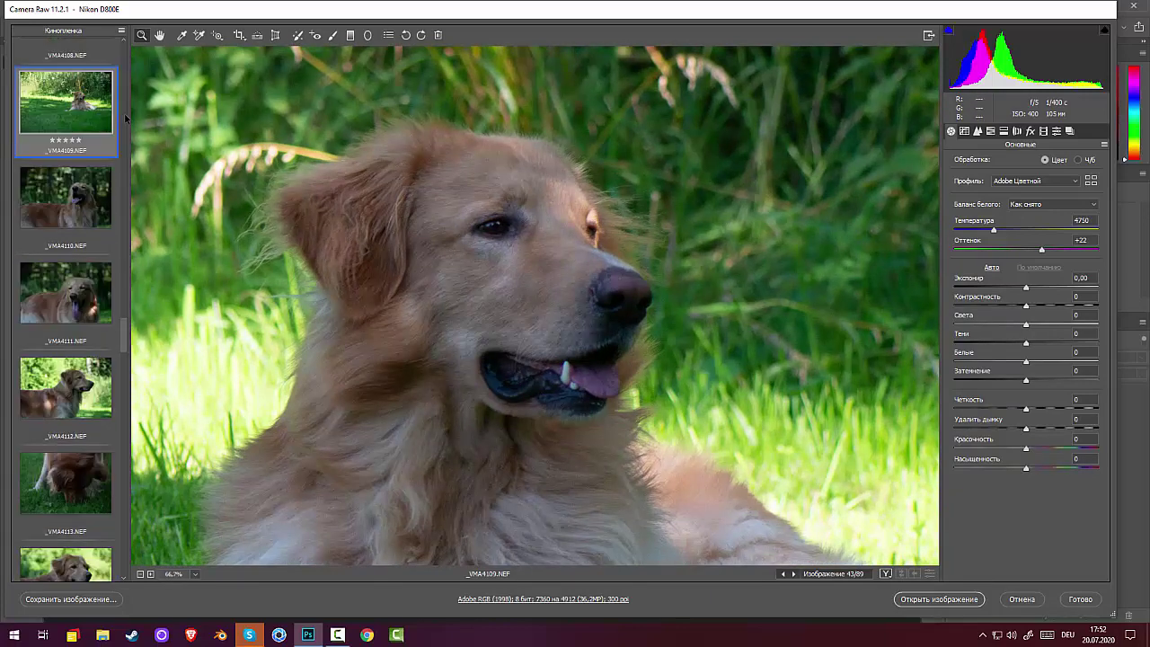
Review the photos _VMA4110.NEF to _VMA4116.NEF for lighting, pose and expression
click(72, 196)
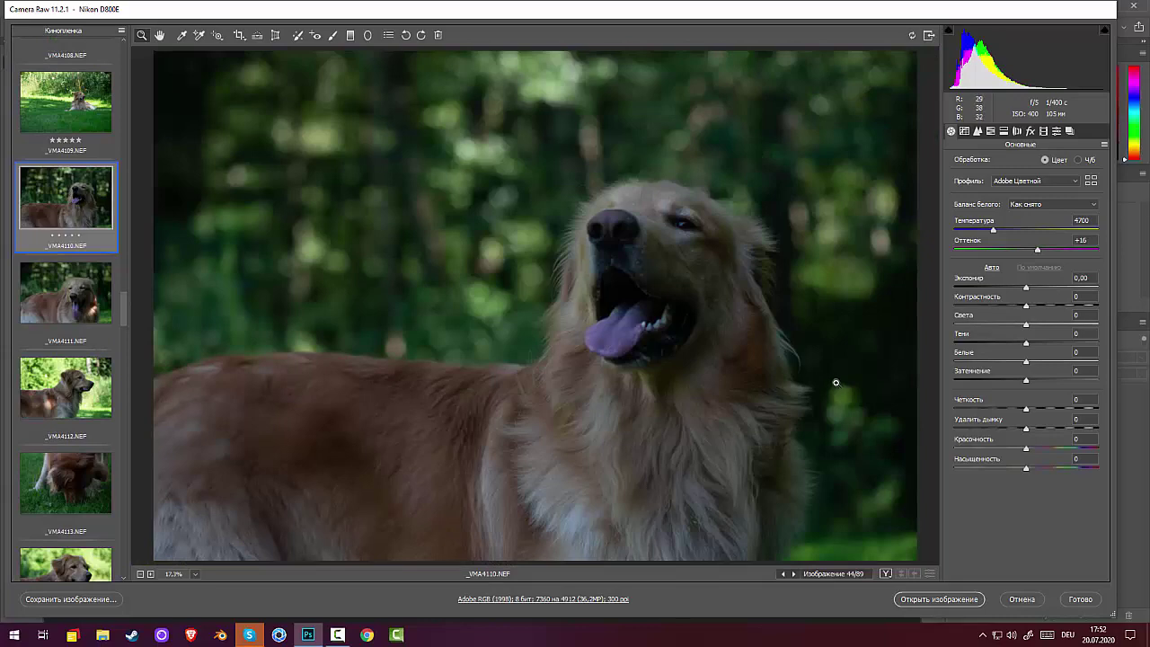
key(Down)
key(Down)
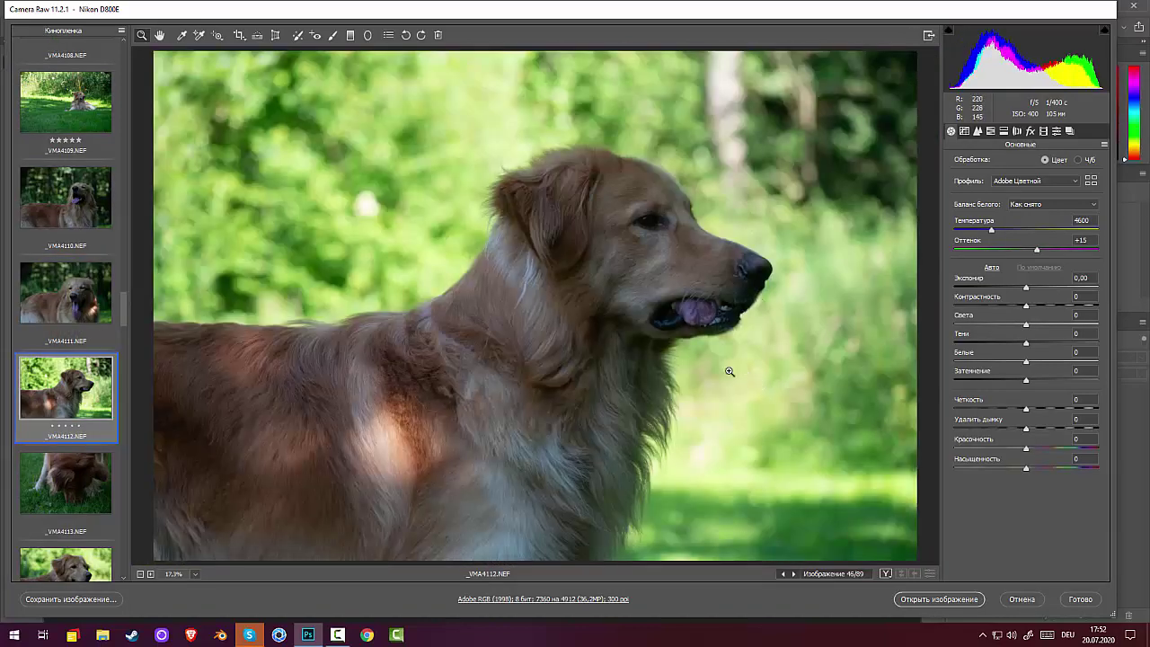
key(Down)
key(Down)
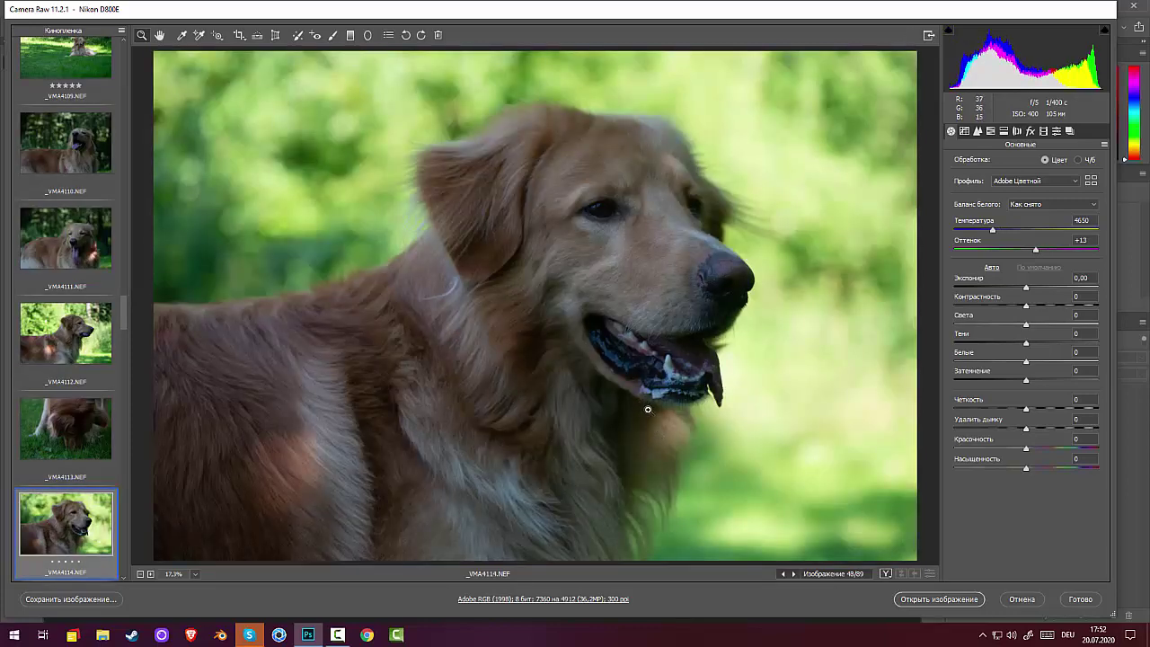
key(Down)
key(Down)
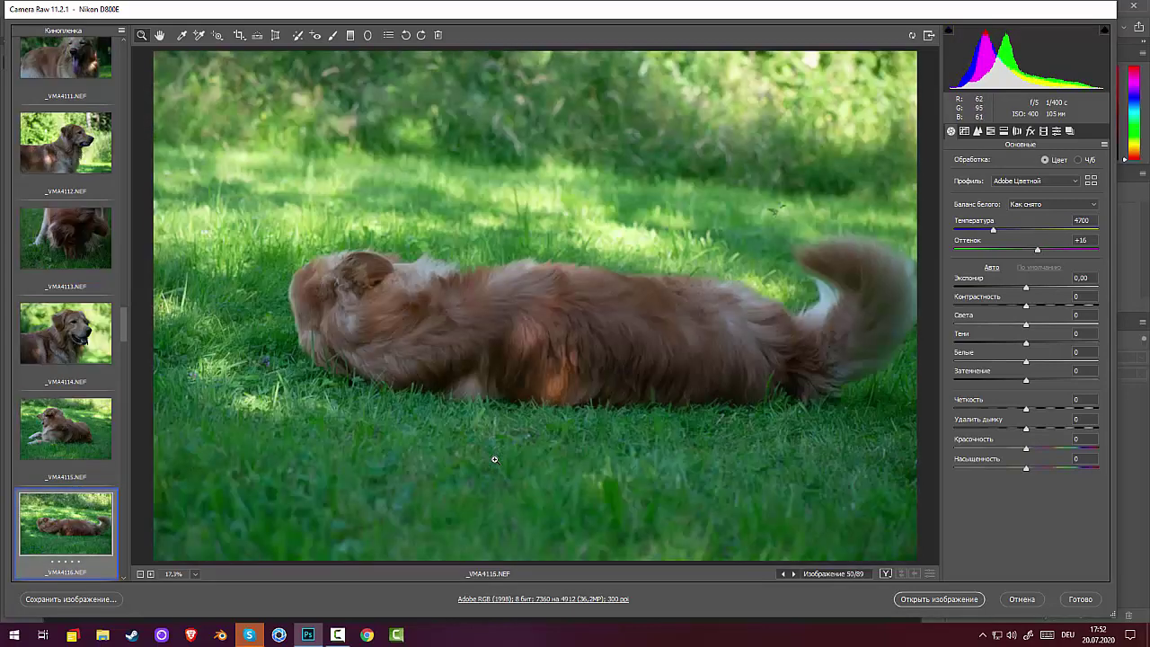
Open _VMA4117.NEF and rate the photo five stars
key(Down)
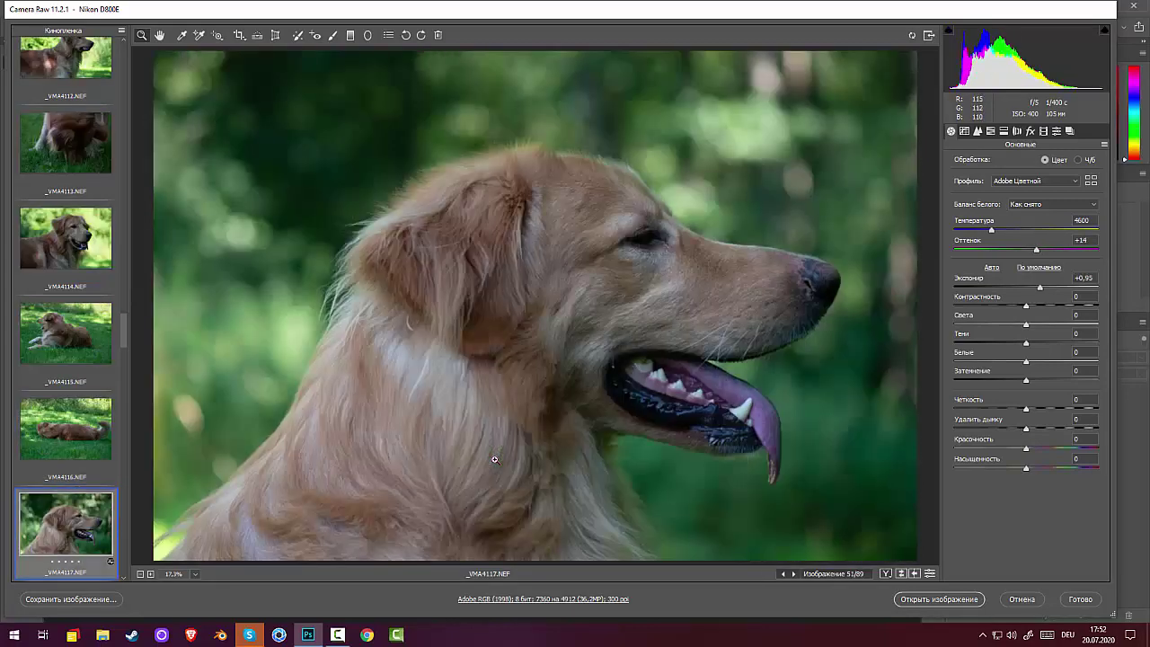
click(78, 566)
scroll(124, 337, down, 1)
scroll(123, 342, down, 5)
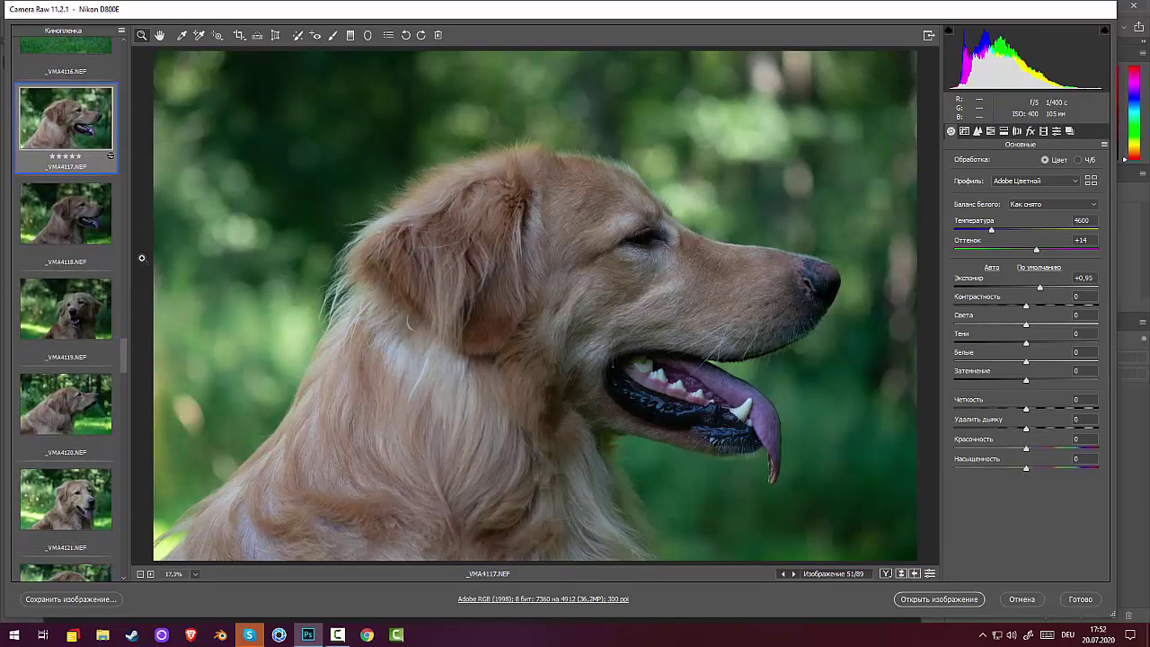
Raise the exposure of _VMA4118.NEF to +0.95 and compare the photo with _VMA4117.NEF by switching between them
key(Down)
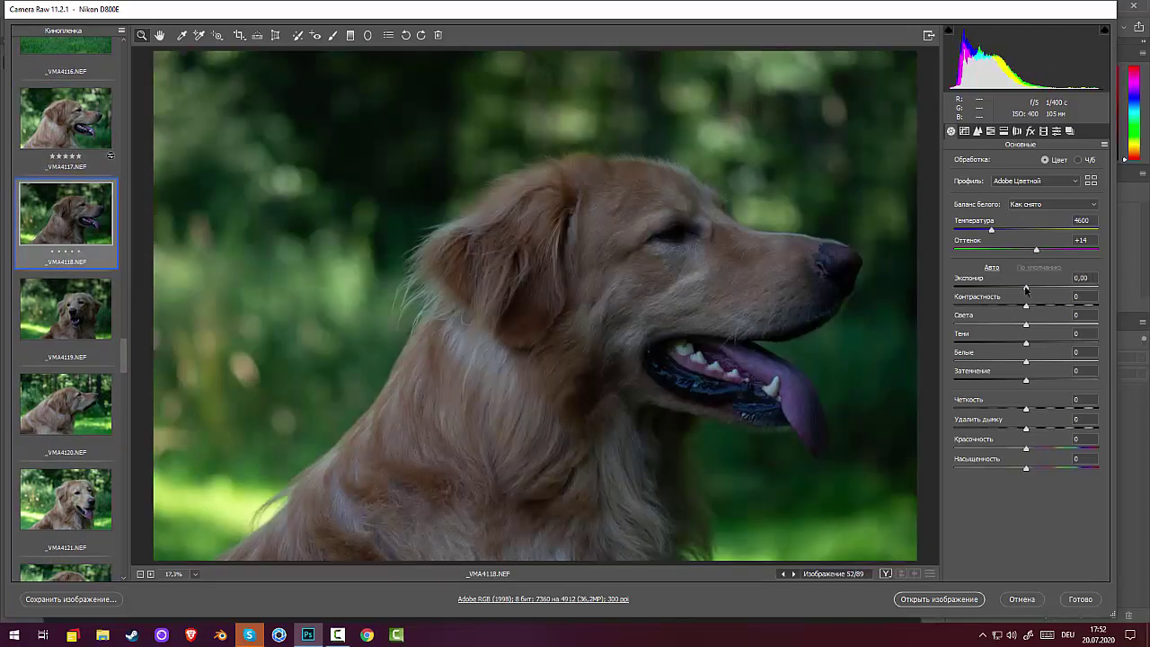
drag(1026, 288, 1040, 291)
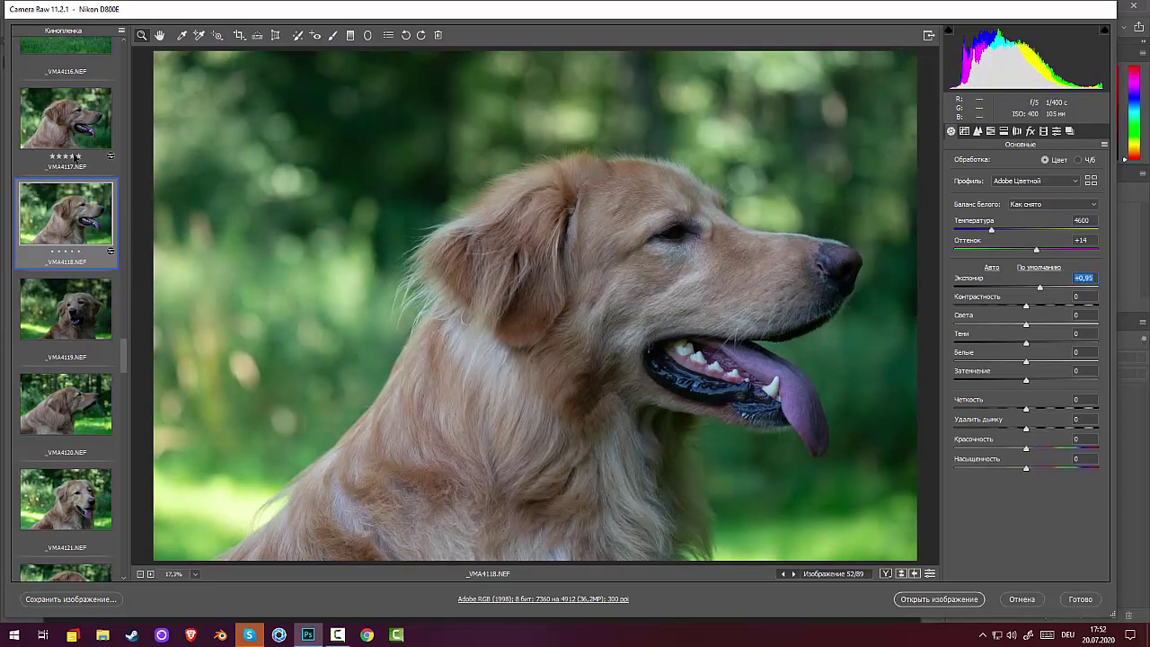
click(79, 122)
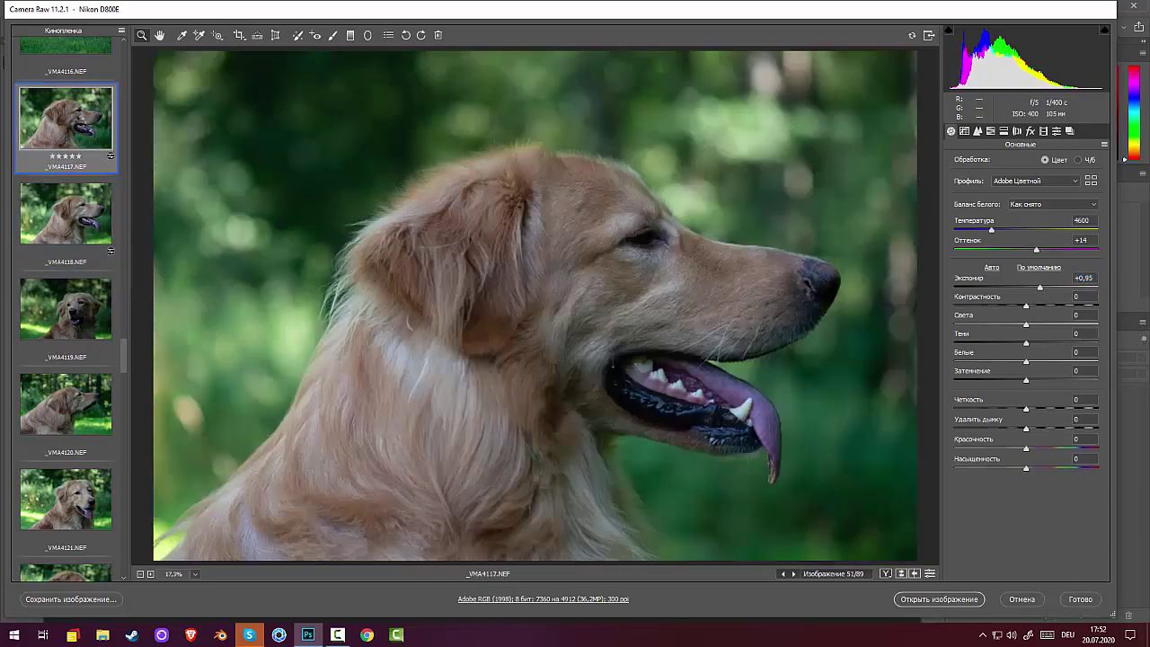
click(86, 221)
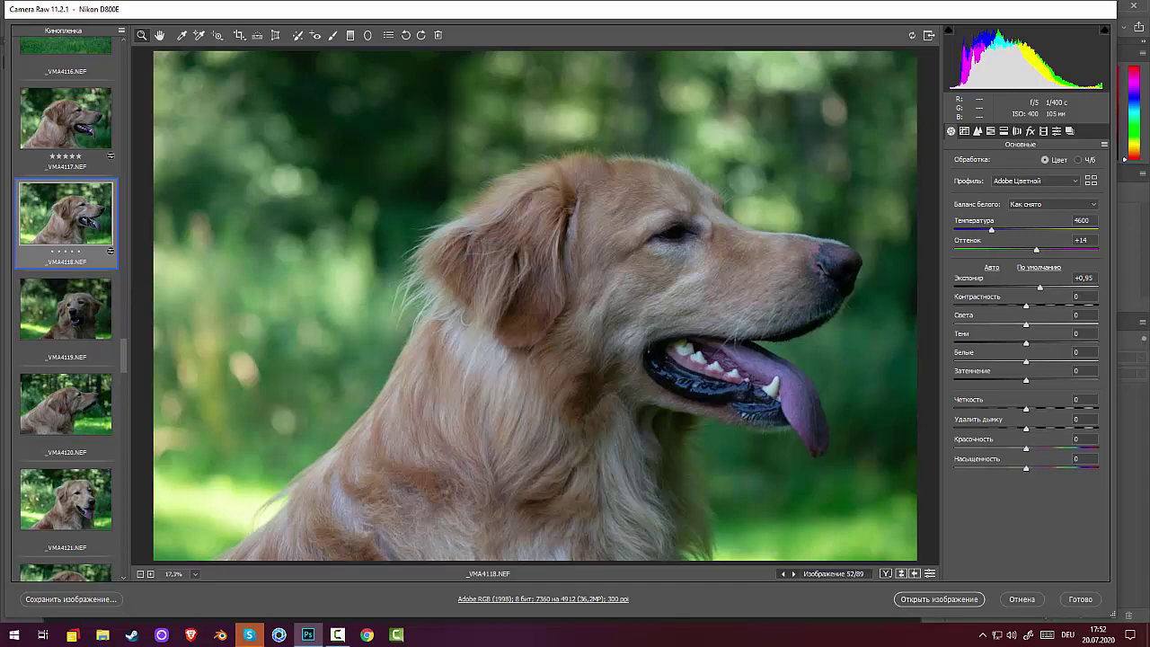
Look through _VMA4119.NEF and _VMA4120.NEF, examine the dog's face in _VMA4121.NEF up close, and rate _VMA4121.NEF five stars
click(79, 308)
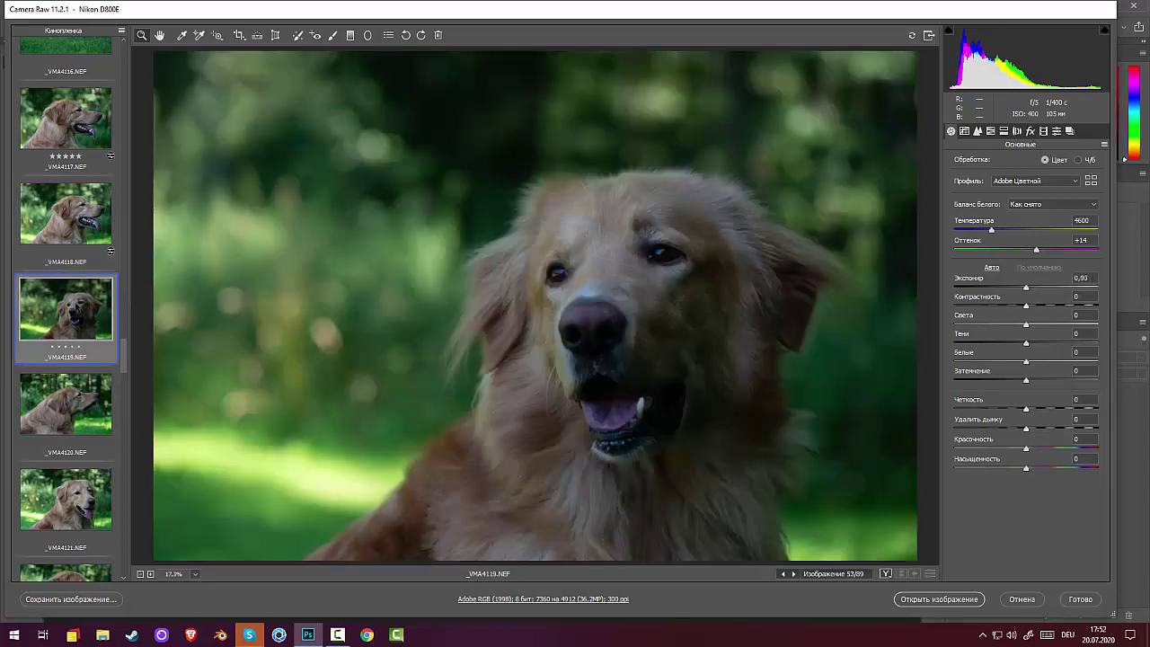
key(Down)
key(Down)
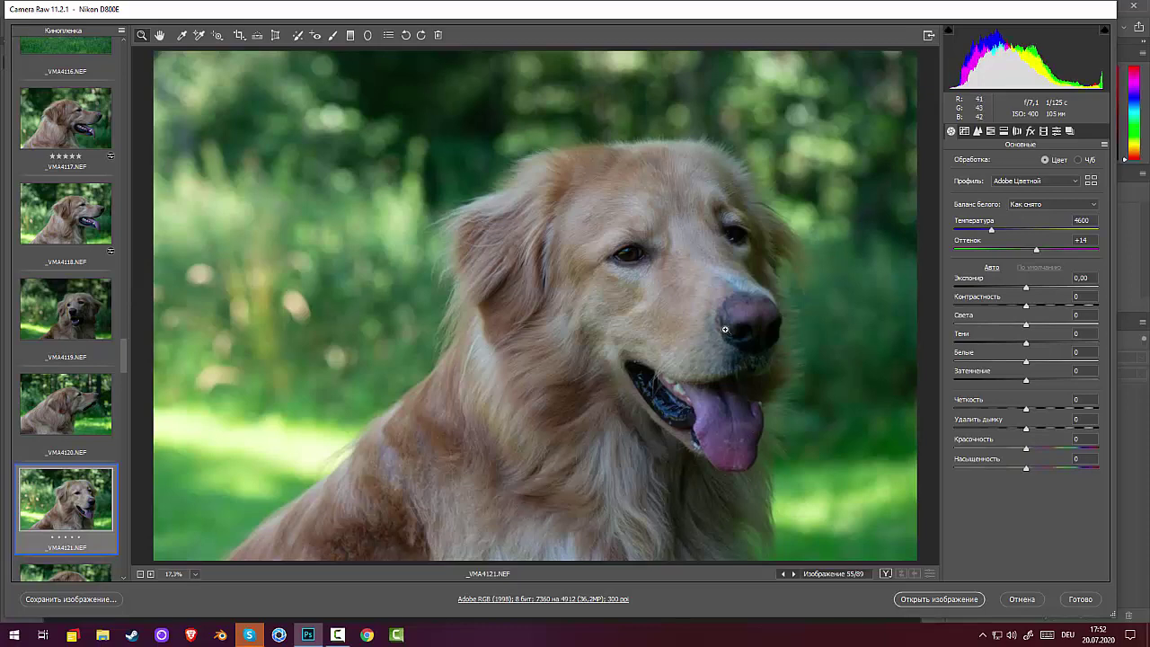
click(719, 325)
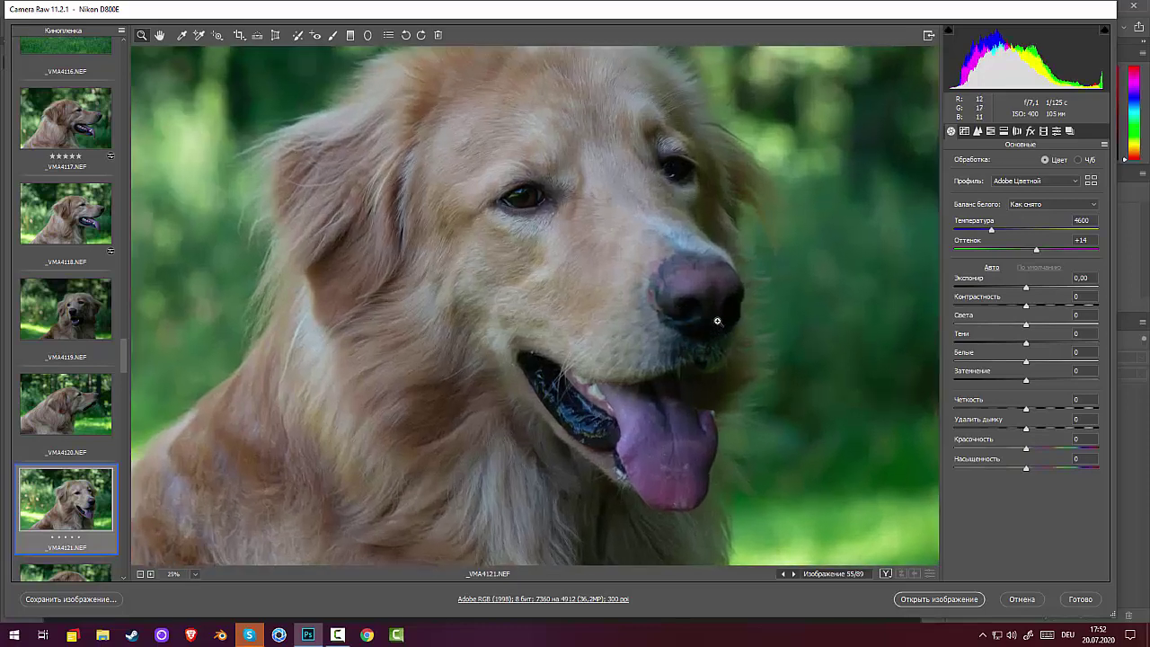
click(81, 536)
Look through _VMA4122.NEF and _VMA4123.NEF, and rate _VMA4124.NEF five stars
drag(121, 340, 120, 369)
key(Down)
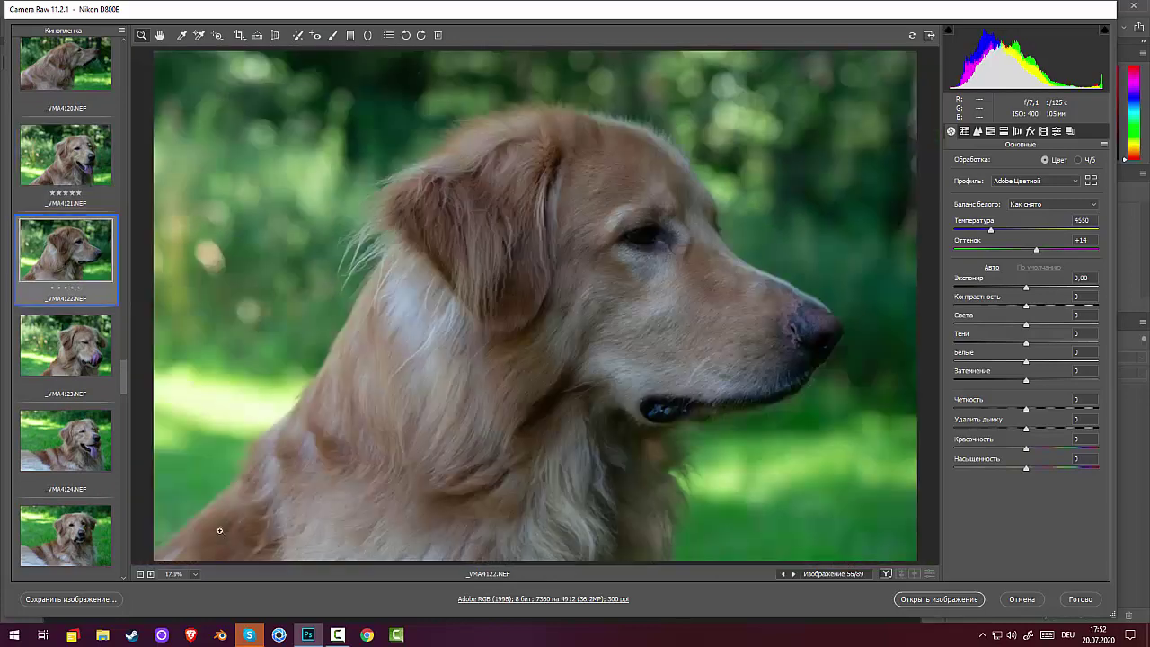
key(Down)
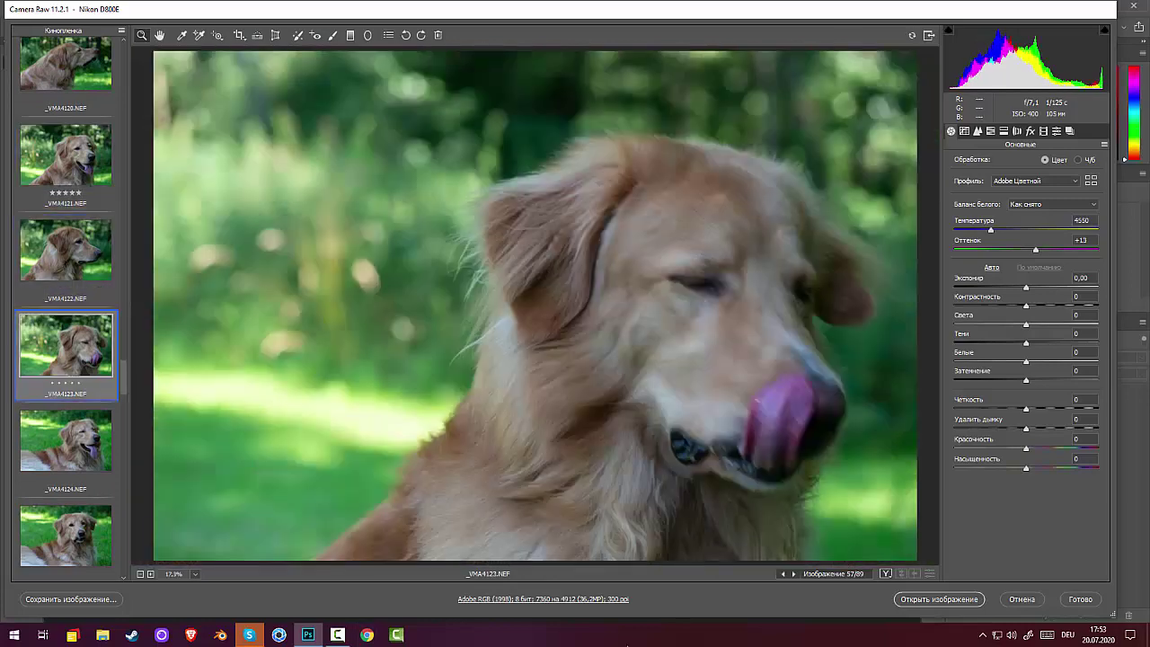
key(Down)
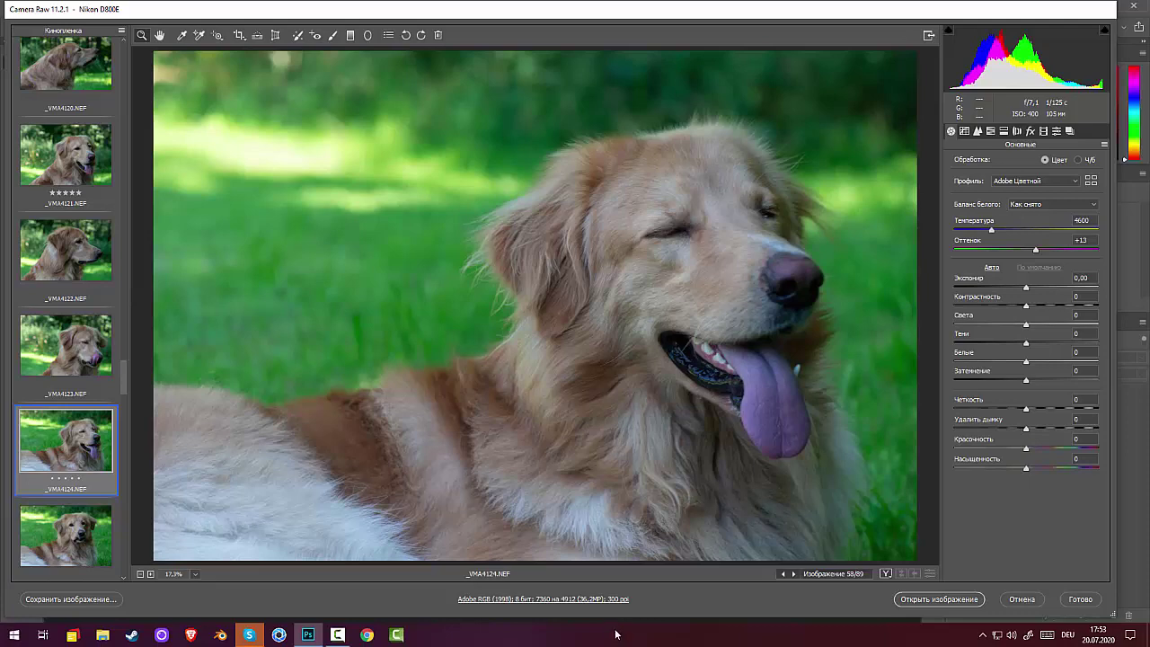
click(76, 479)
Review the photos _VMA4125.NEF to _VMA4129.NEF for the dog's pose and expression
click(46, 539)
key(Down)
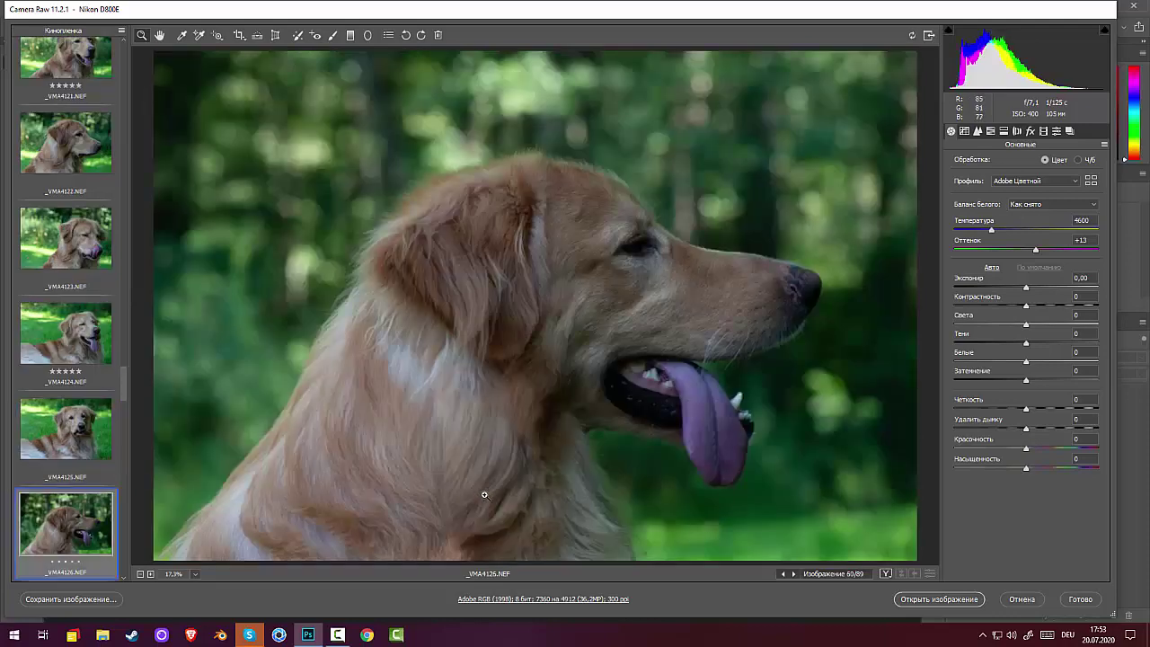
key(Down)
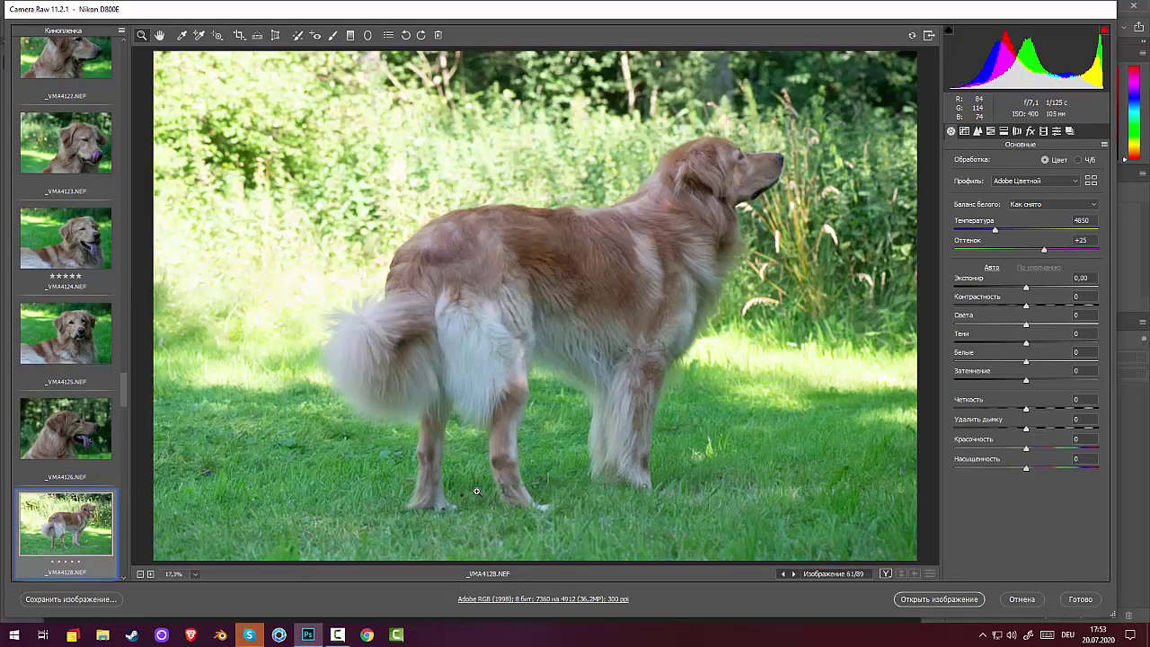
key(Down)
Open _VMA4130.NEF, lower its exposure to -0.25, and rate the photo five stars
key(Down)
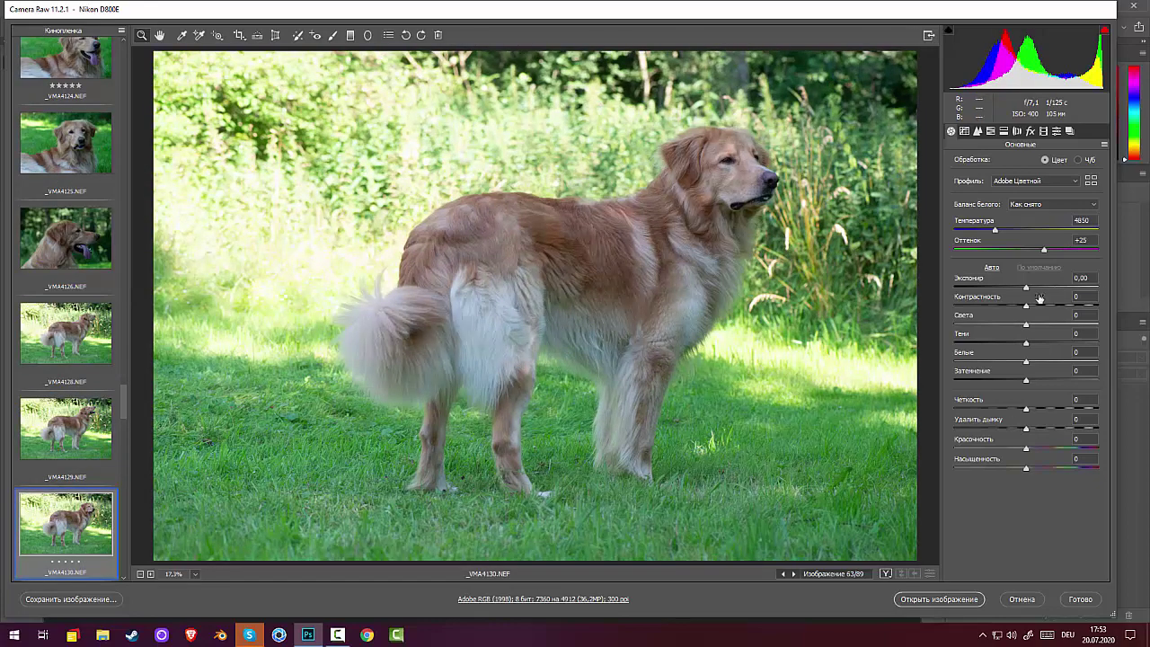
drag(1026, 288, 1022, 288)
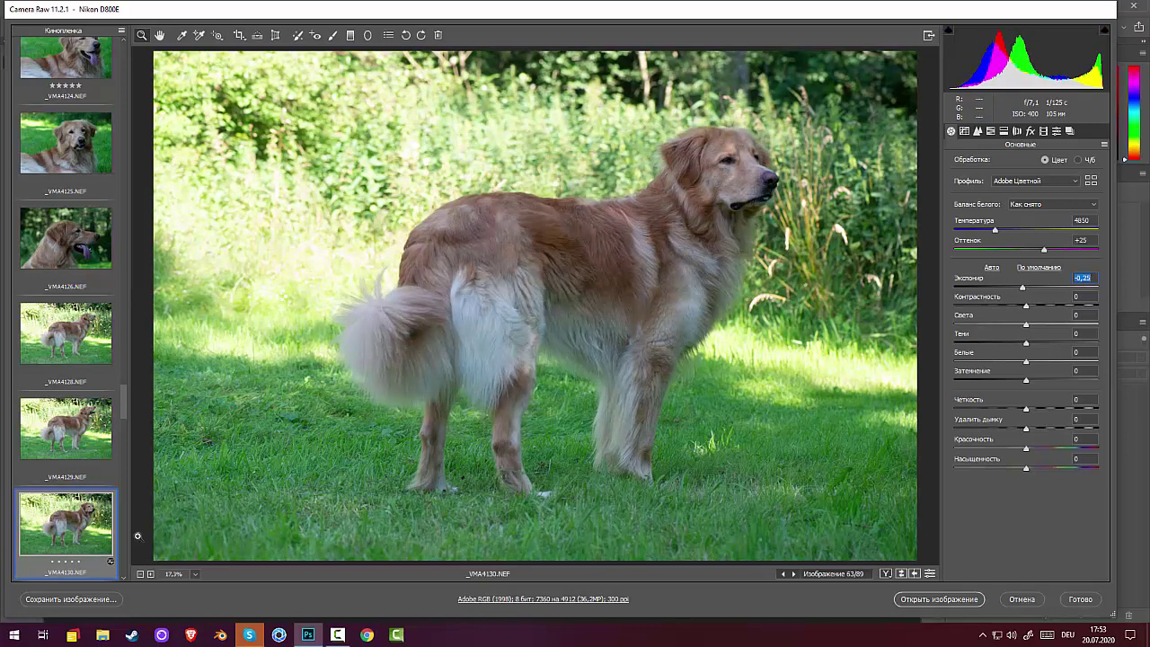
click(79, 562)
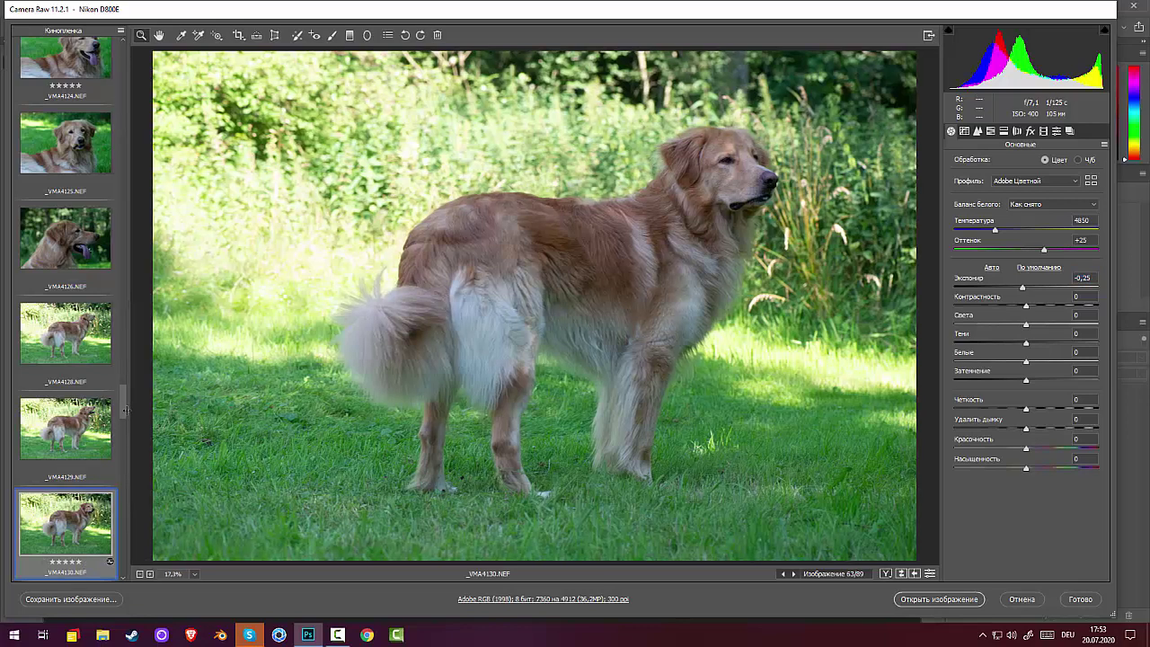
Review the photos _VMA4131.NEF to _VMA4137.NEF for lighting, pose and the dog's eyes
drag(124, 410, 122, 415)
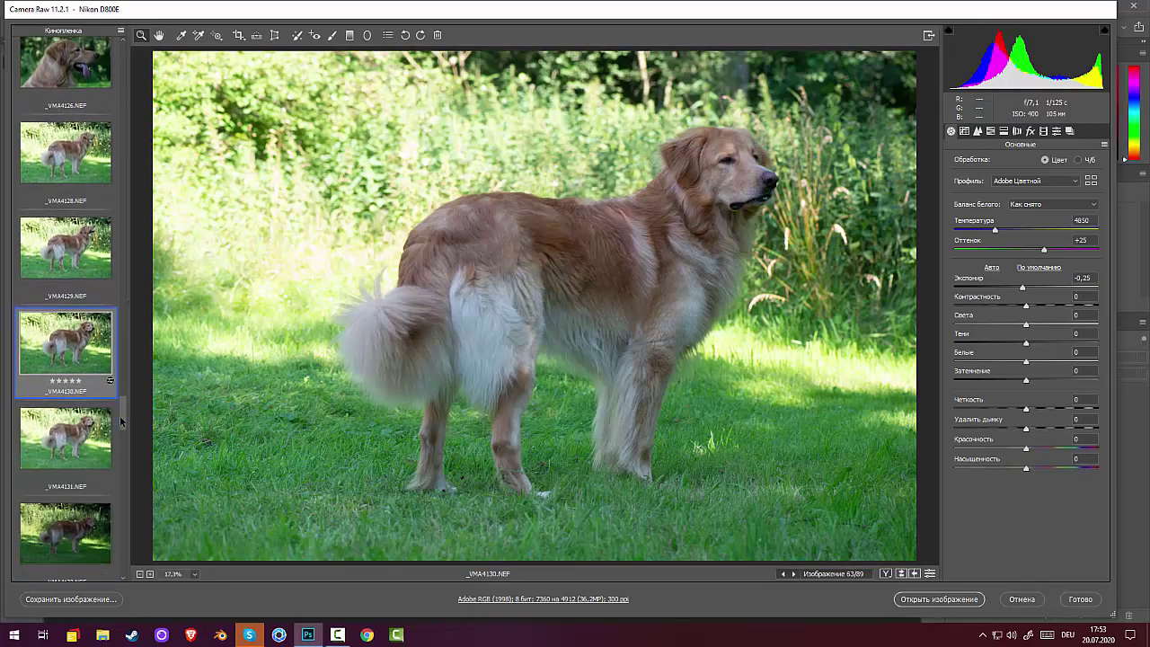
click(76, 442)
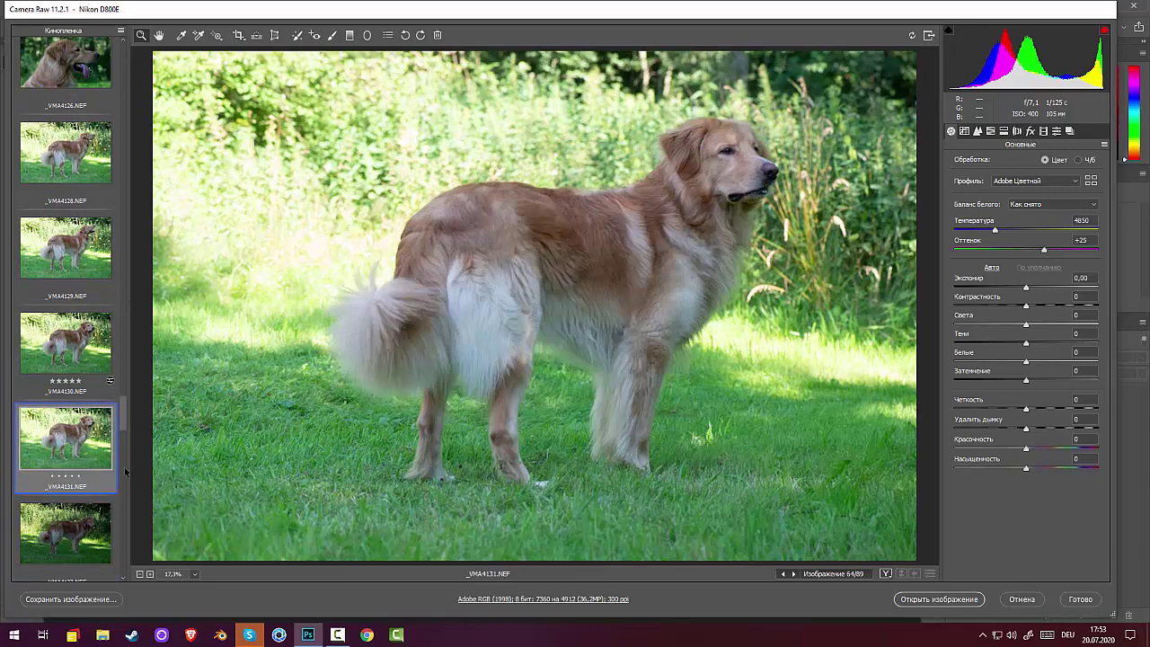
key(Down)
key(Down)
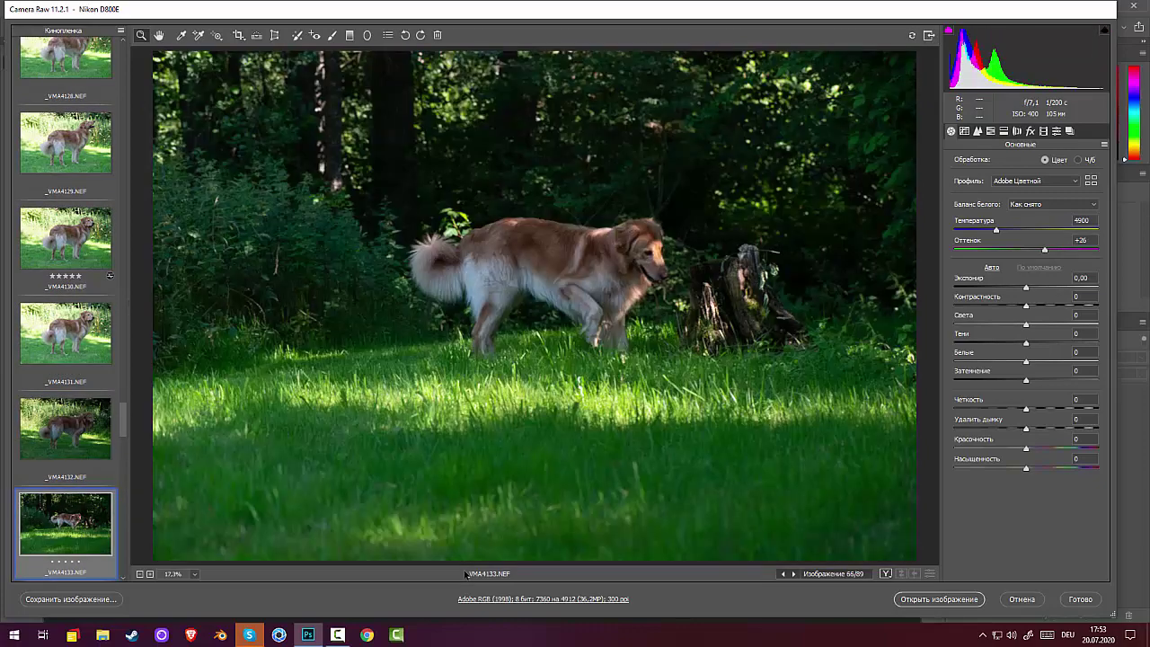
key(Down)
key(Down)
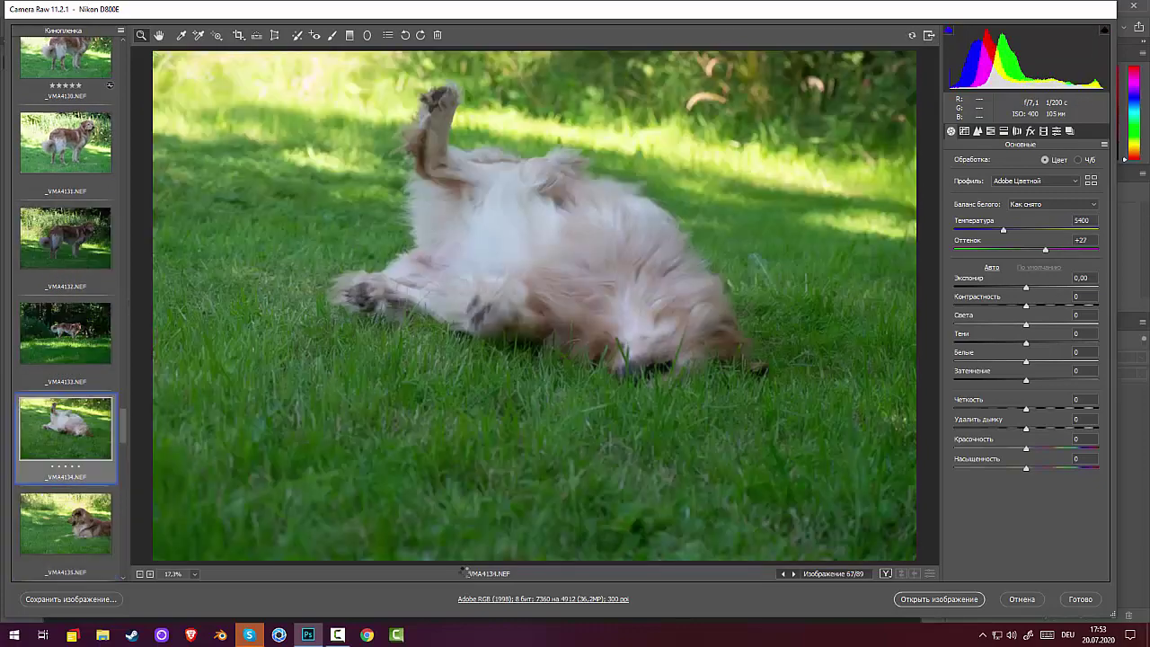
key(Down)
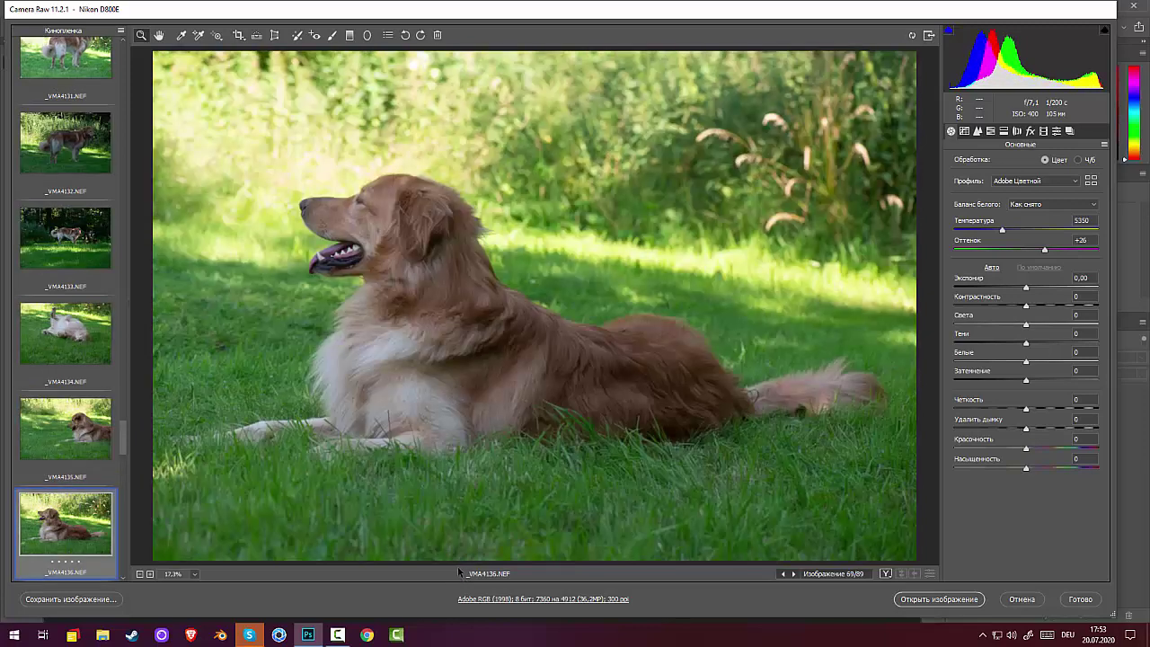
key(Down)
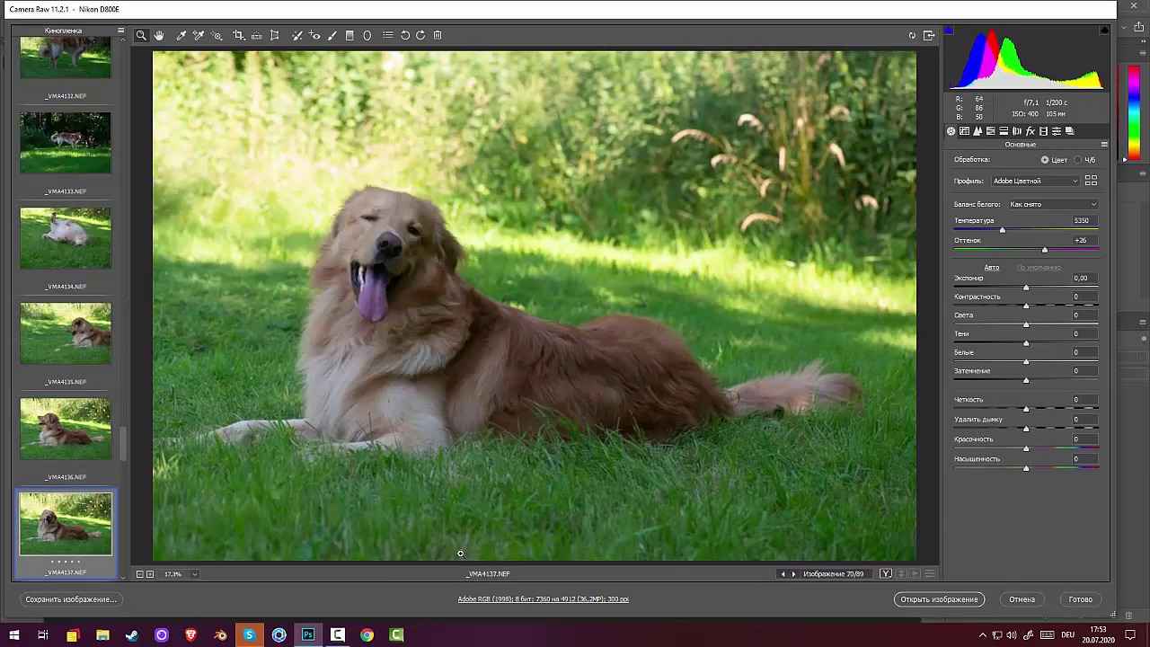
Open _VMA4138.NEF, examine the dog's face at 50% zoom, and rate the photo five stars
key(Down)
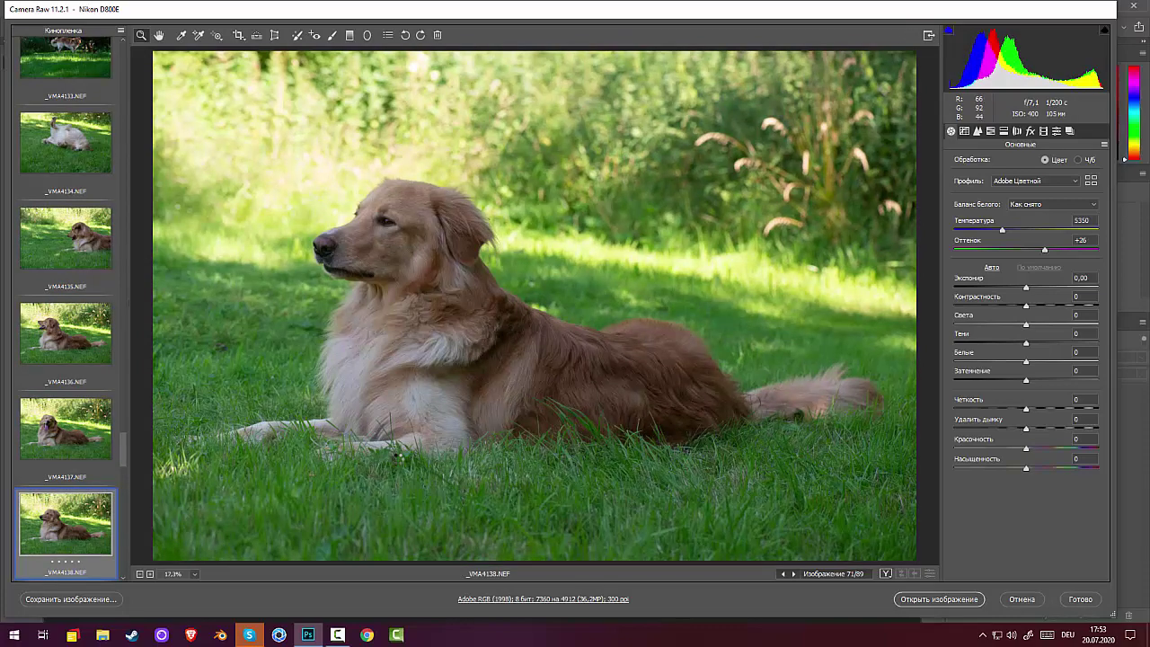
click(384, 231)
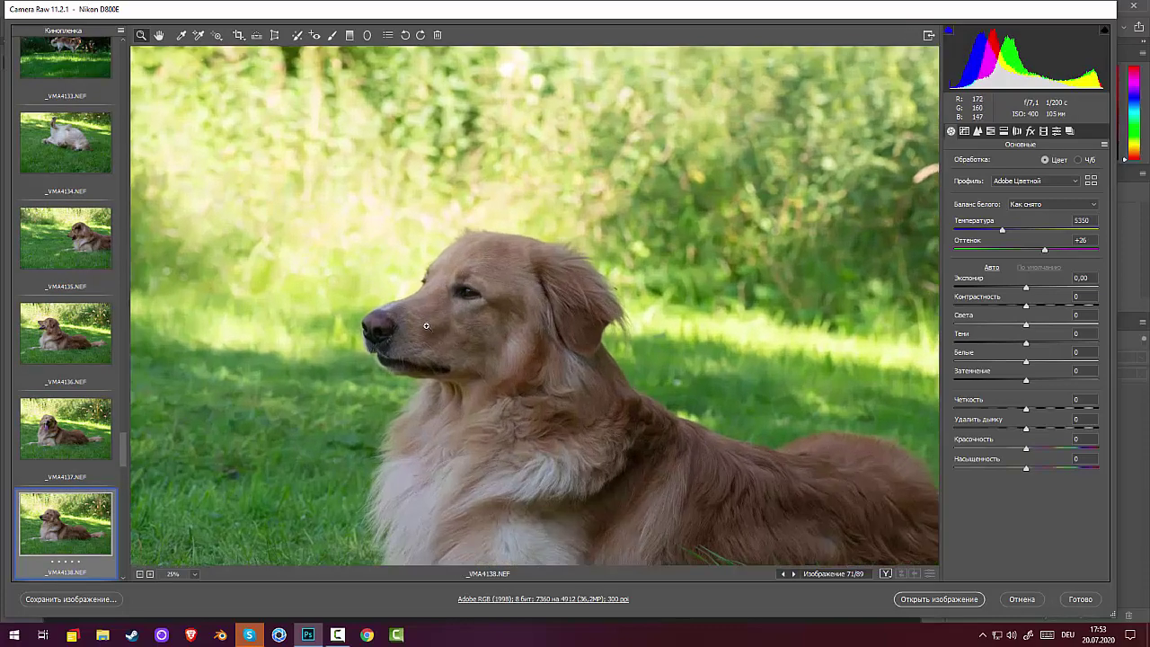
drag(461, 311, 538, 316)
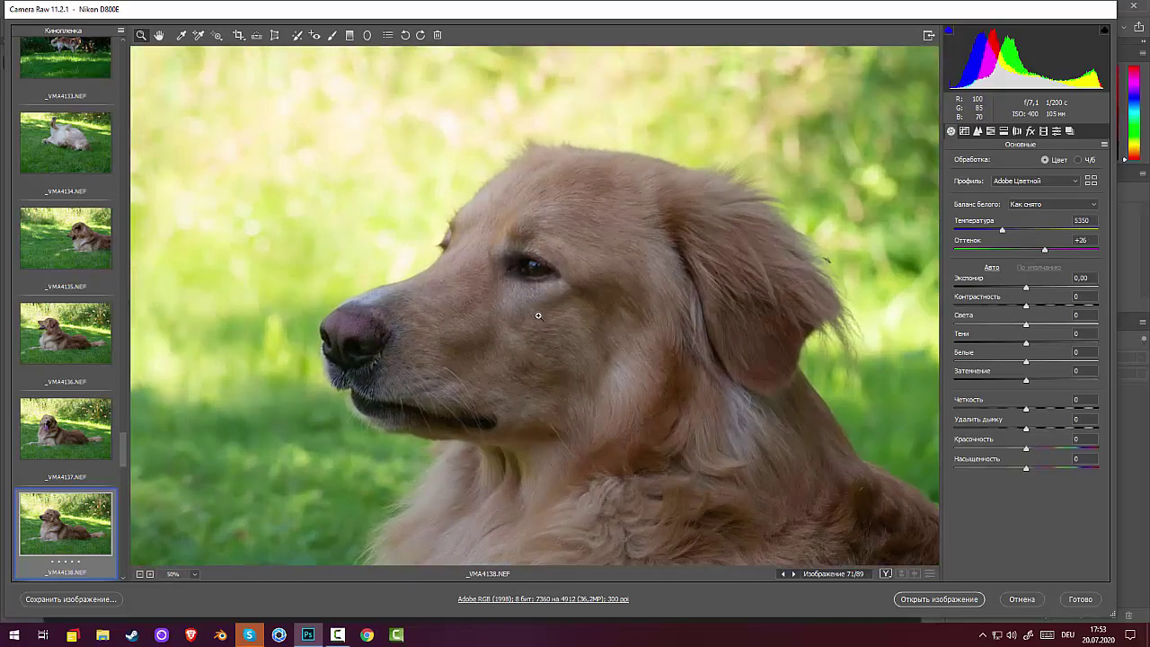
click(79, 562)
Review the lying-dog photos _VMA4139.NEF to _VMA4146.NEF for pose and expression
drag(124, 451, 122, 476)
click(47, 239)
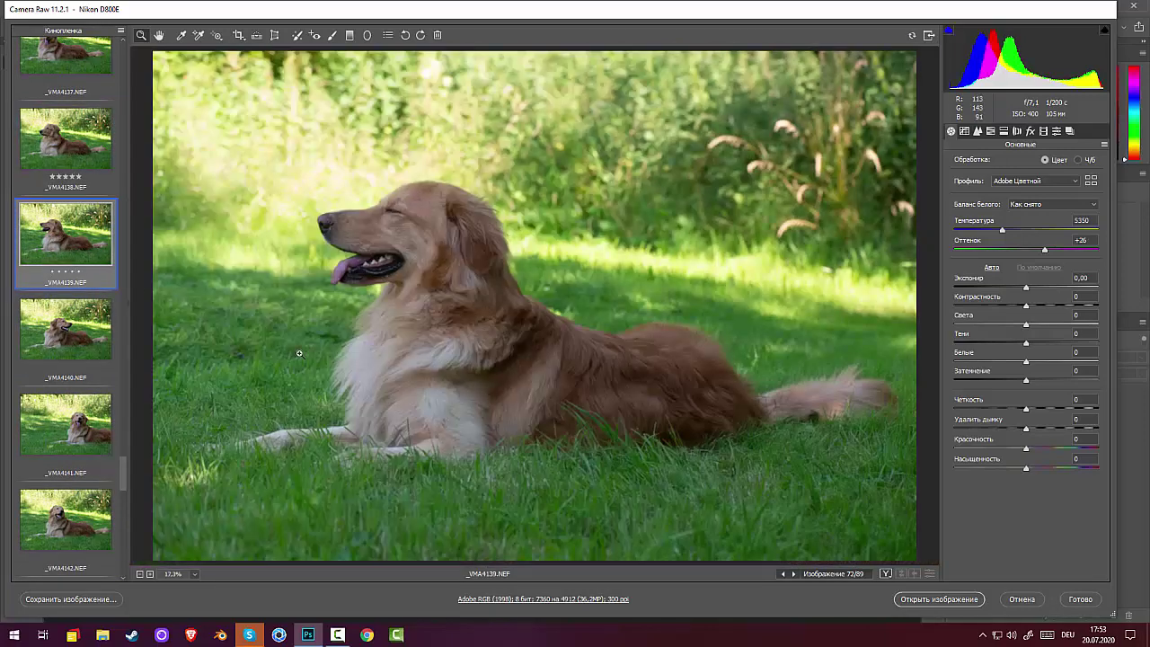
key(Down)
key(Down)
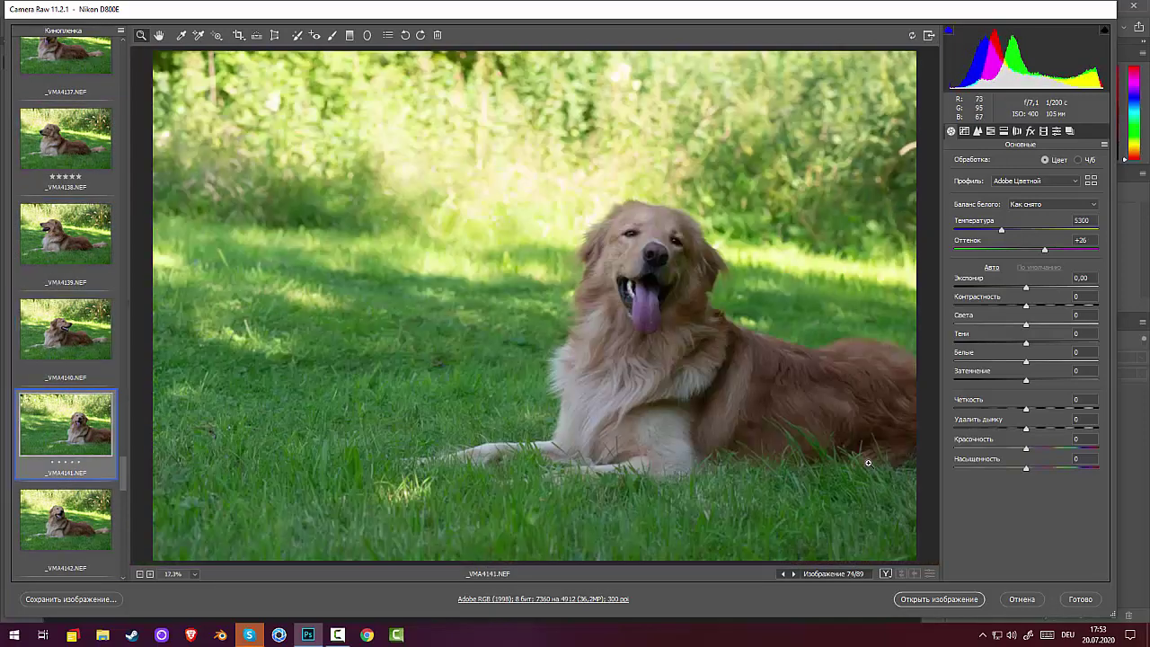
key(Down)
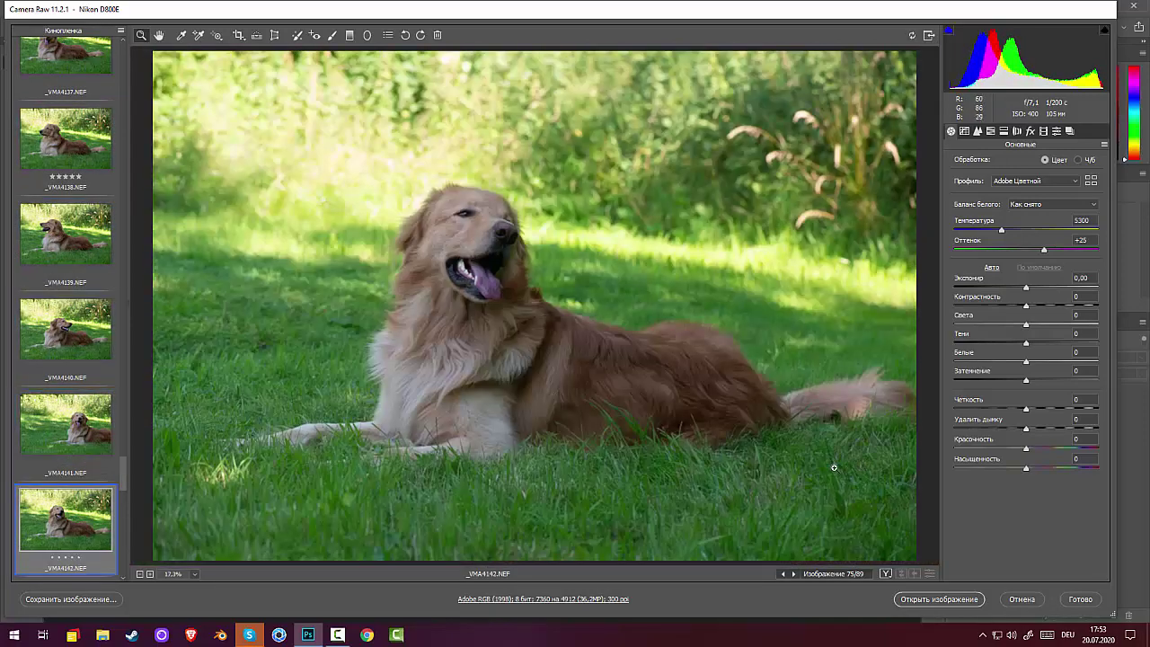
key(Down)
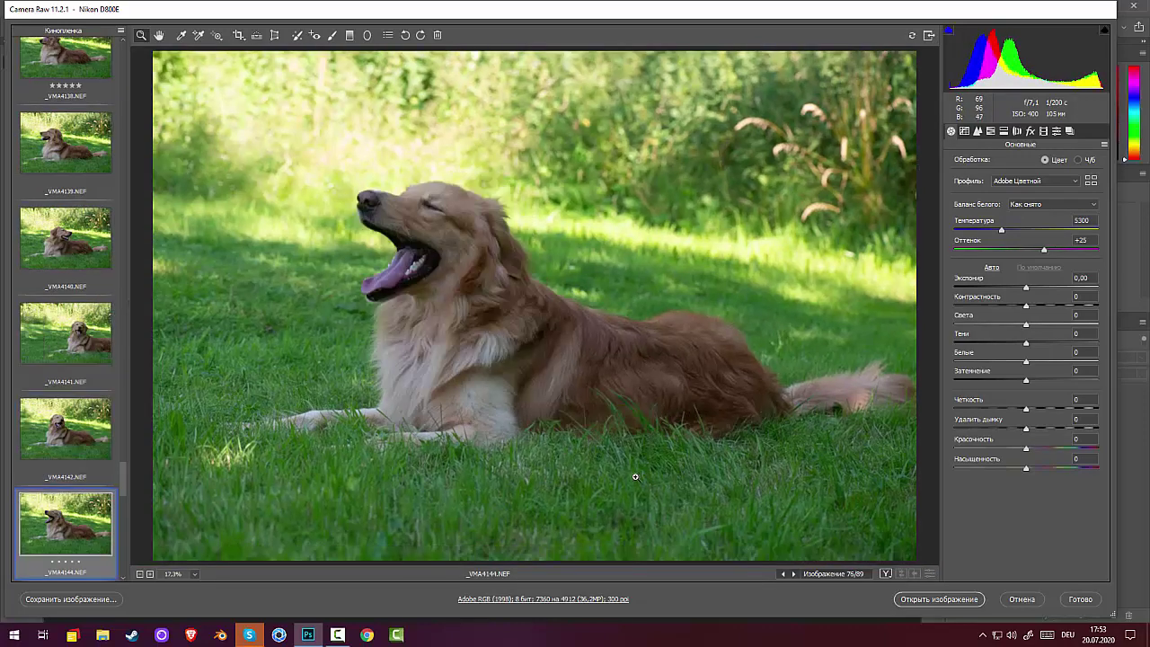
key(Down)
Open _VMA4147.NEF and set its contrast to +8 and its exposure to +0.20
key(Down)
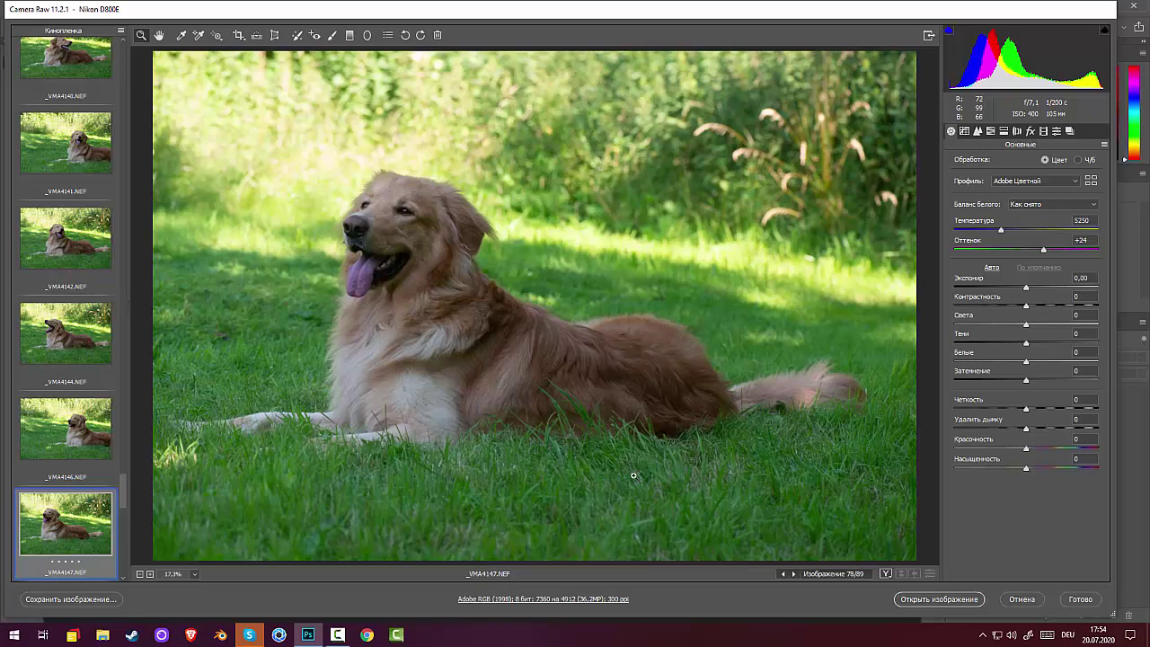
click(1029, 294)
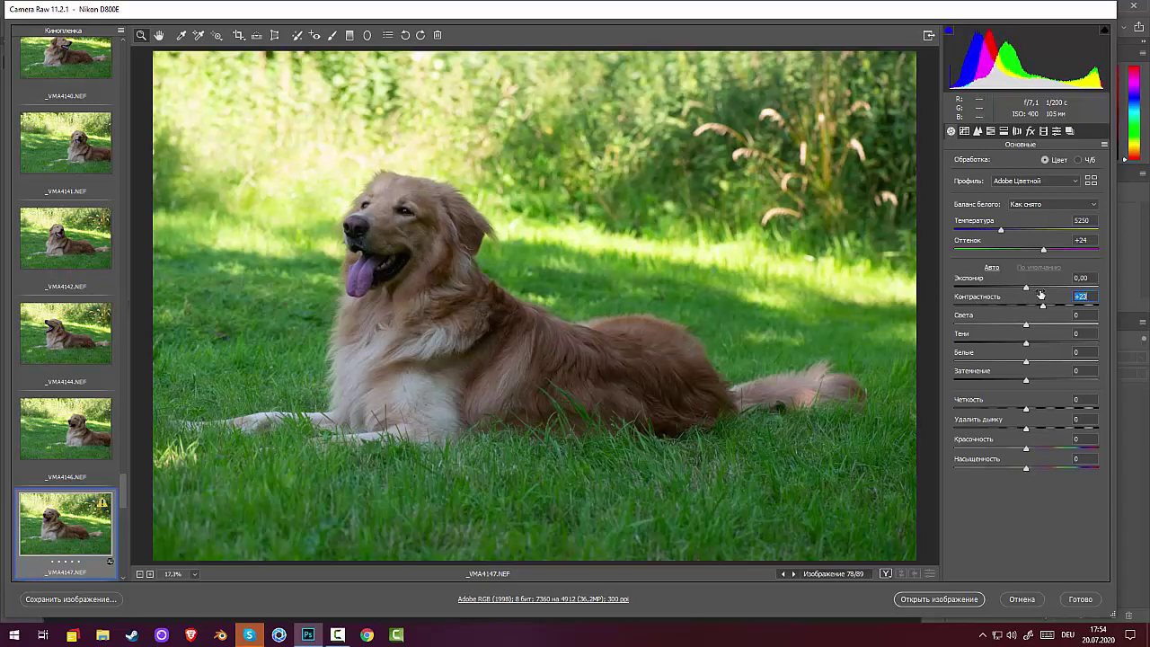
drag(1029, 293, 1032, 296)
click(1030, 288)
click(1029, 288)
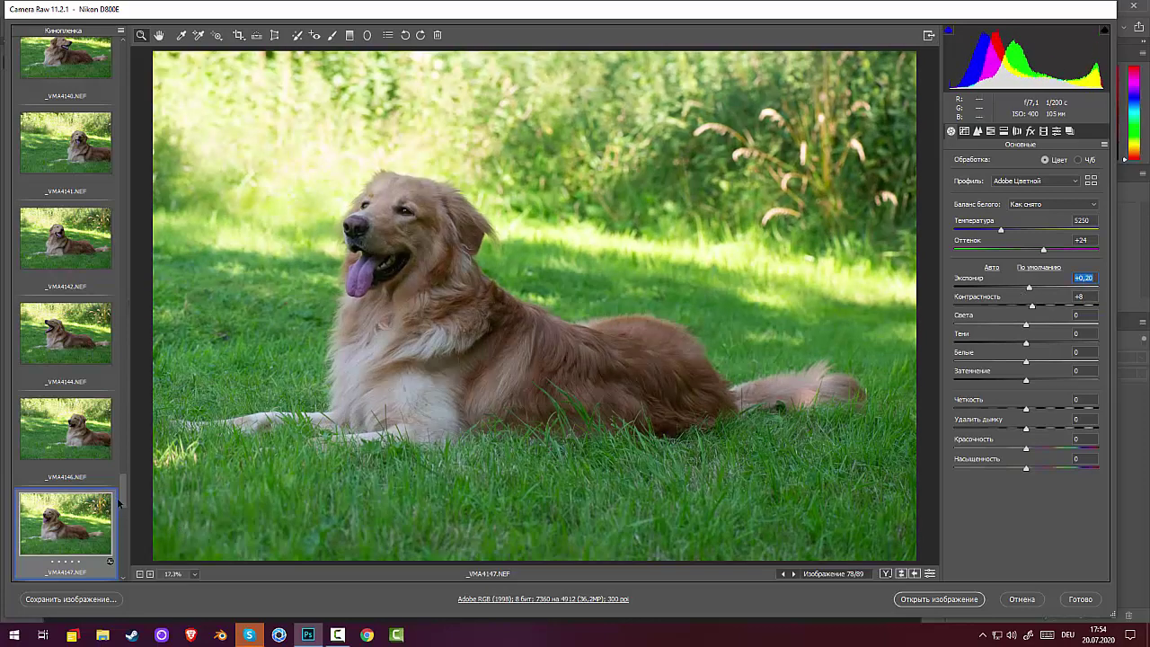
Rate _VMA4147.NEF five stars and go on to _VMA4148.NEF
drag(123, 503, 122, 516)
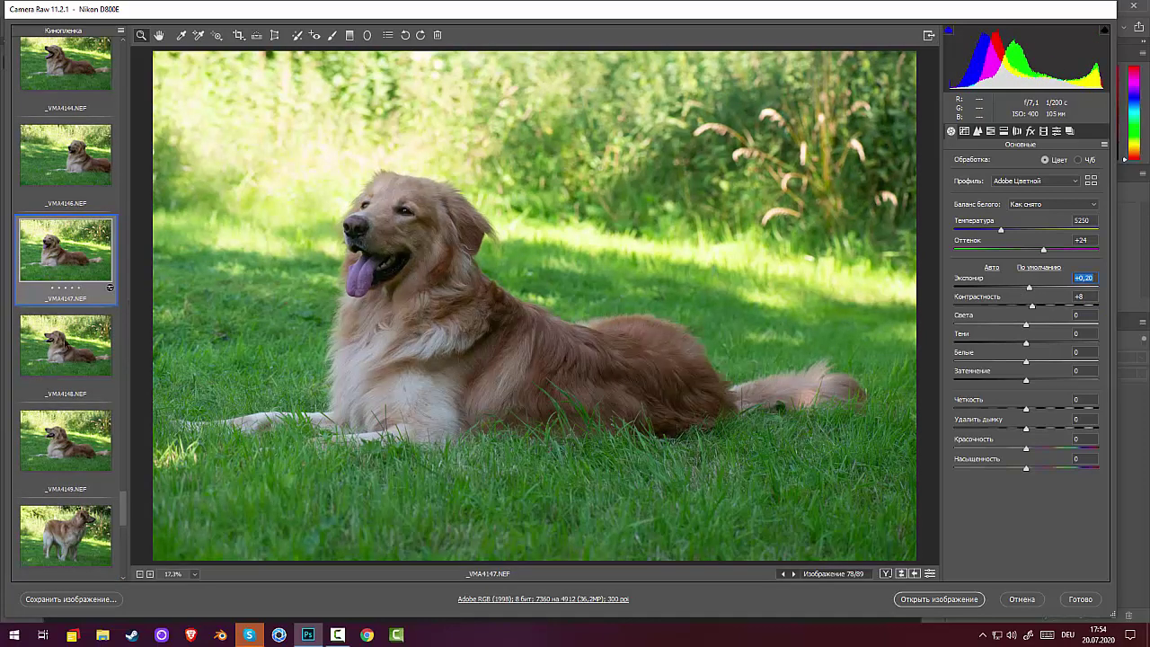
click(77, 287)
click(78, 288)
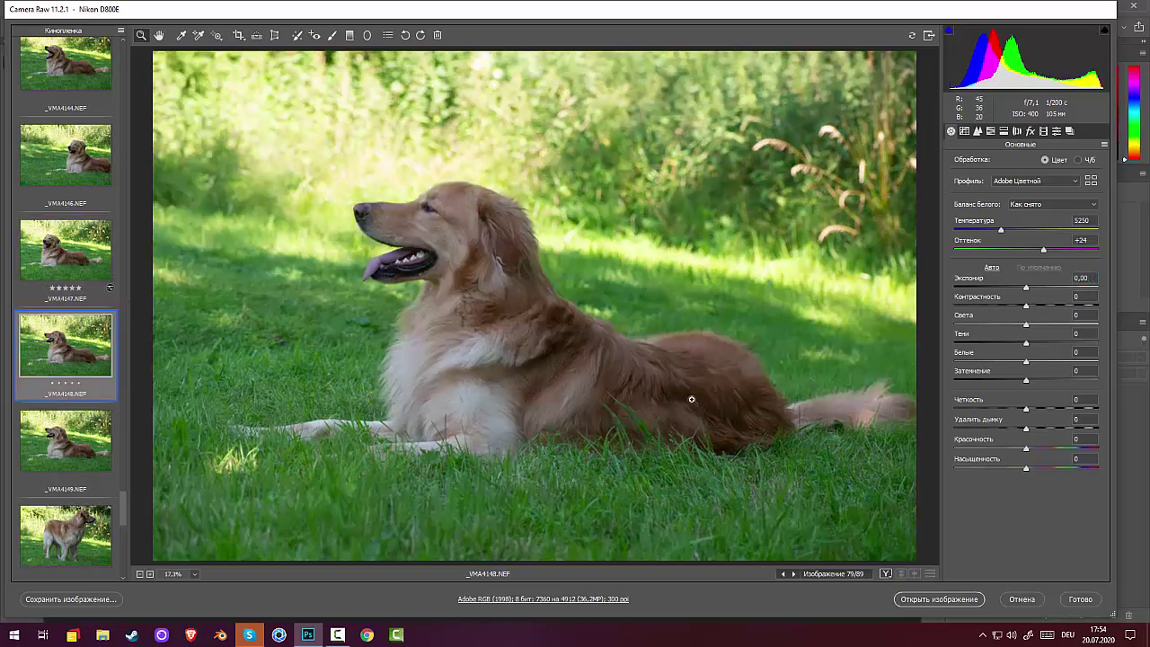
Review the photos _VMA4148.NEF to _VMA4152.NEF and compare the standing dog shot with the sitting one
click(72, 345)
key(Down)
key(Down)
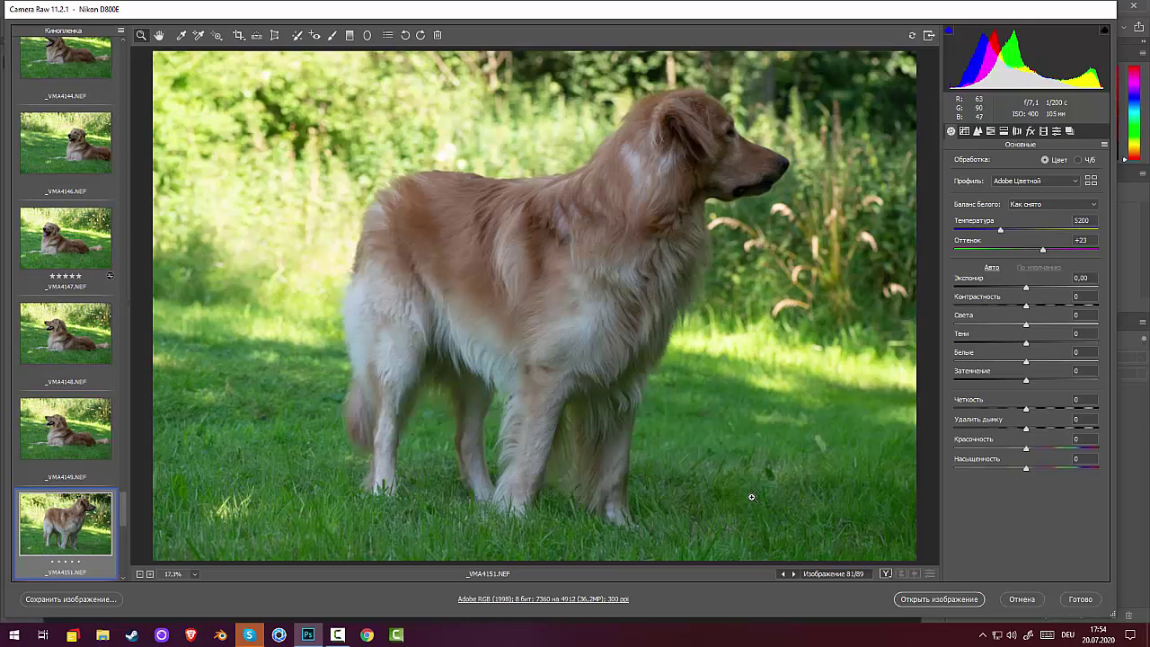
key(Down)
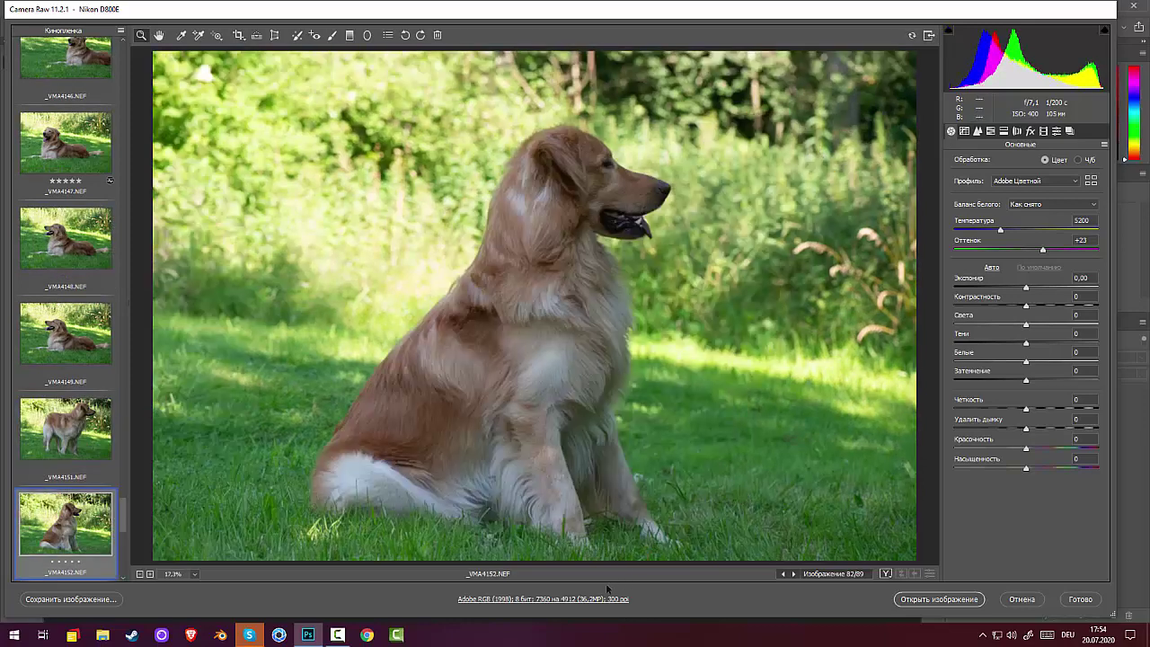
key(Down)
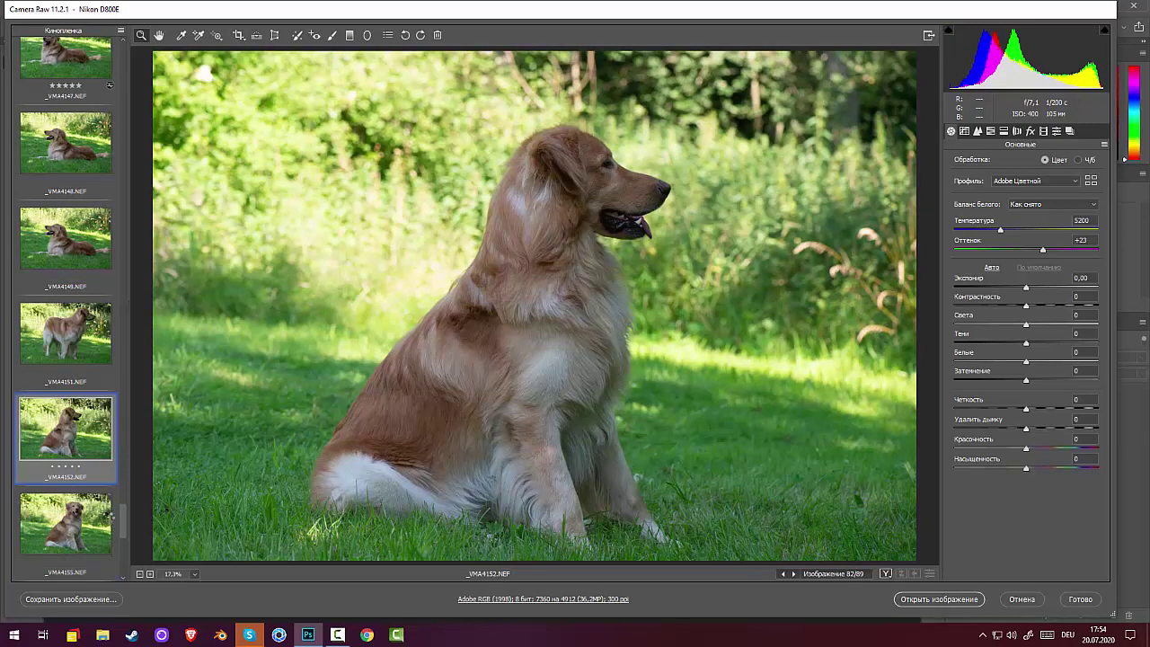
click(81, 431)
click(69, 343)
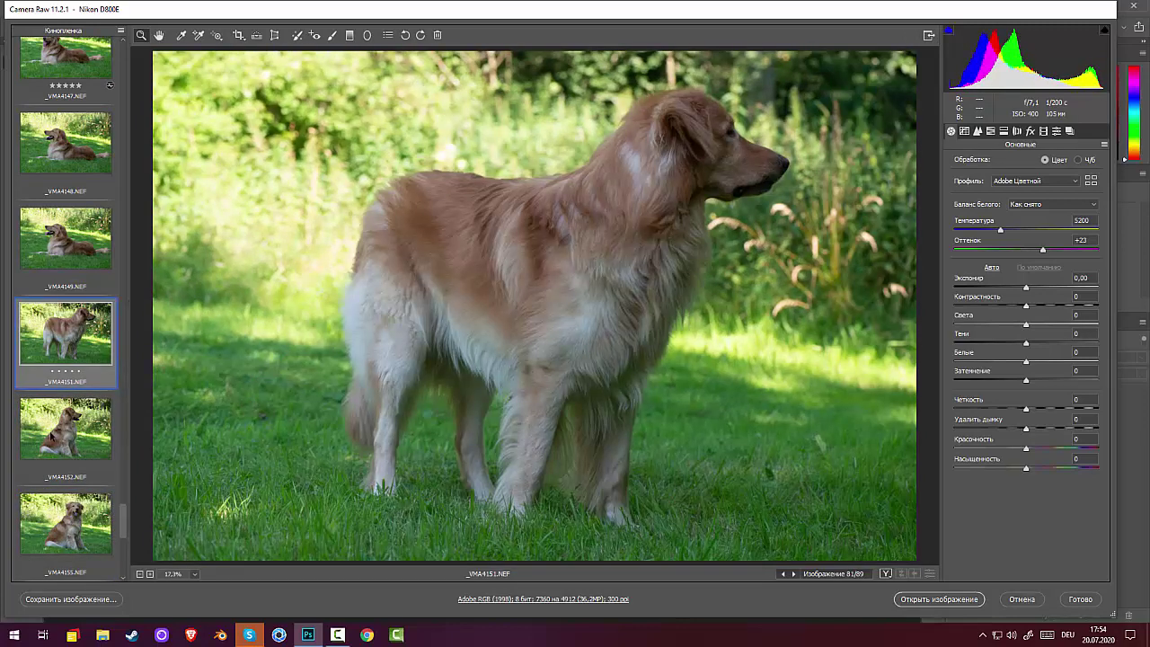
click(63, 427)
Open _VMA4155.NEF and rate it five stars
click(93, 523)
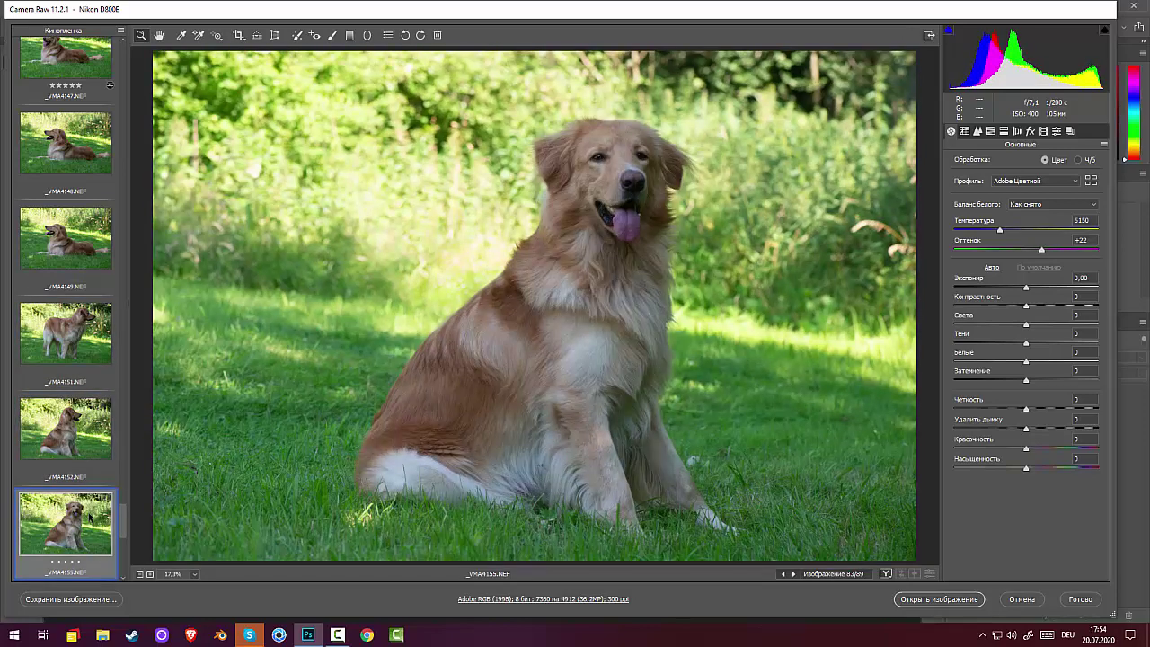
click(79, 561)
Review _VMA4156.NEF to _VMA4158.NEF and examine the dog's face in _VMA4158.NEF at 50% zoom
scroll(123, 530, down, 3)
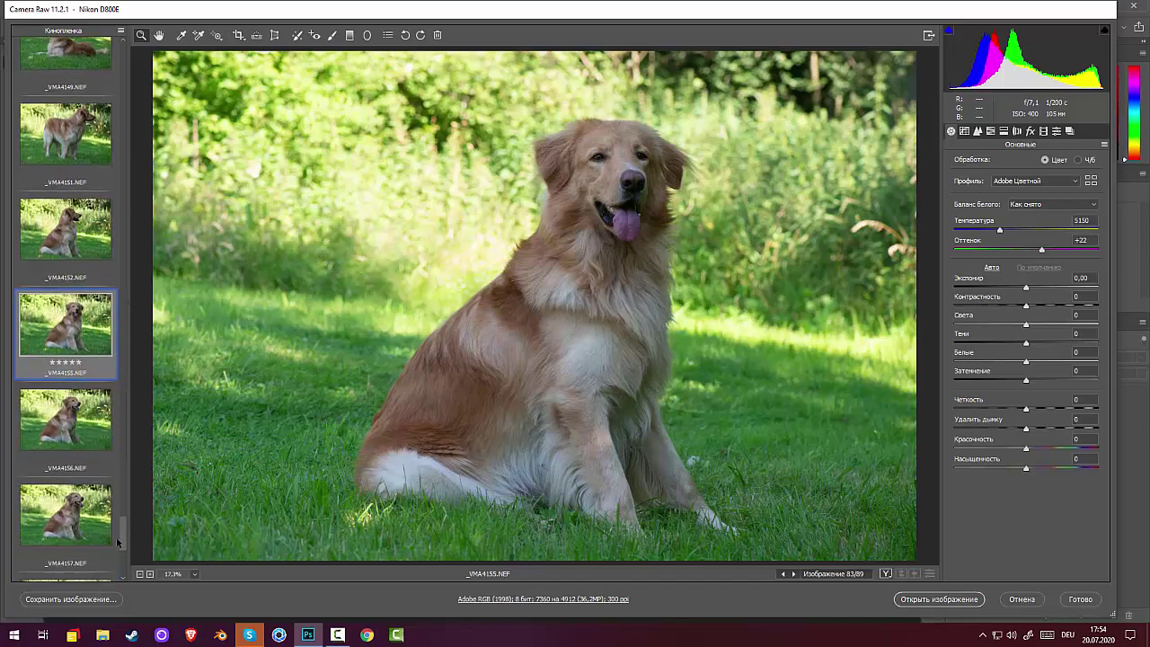
click(80, 402)
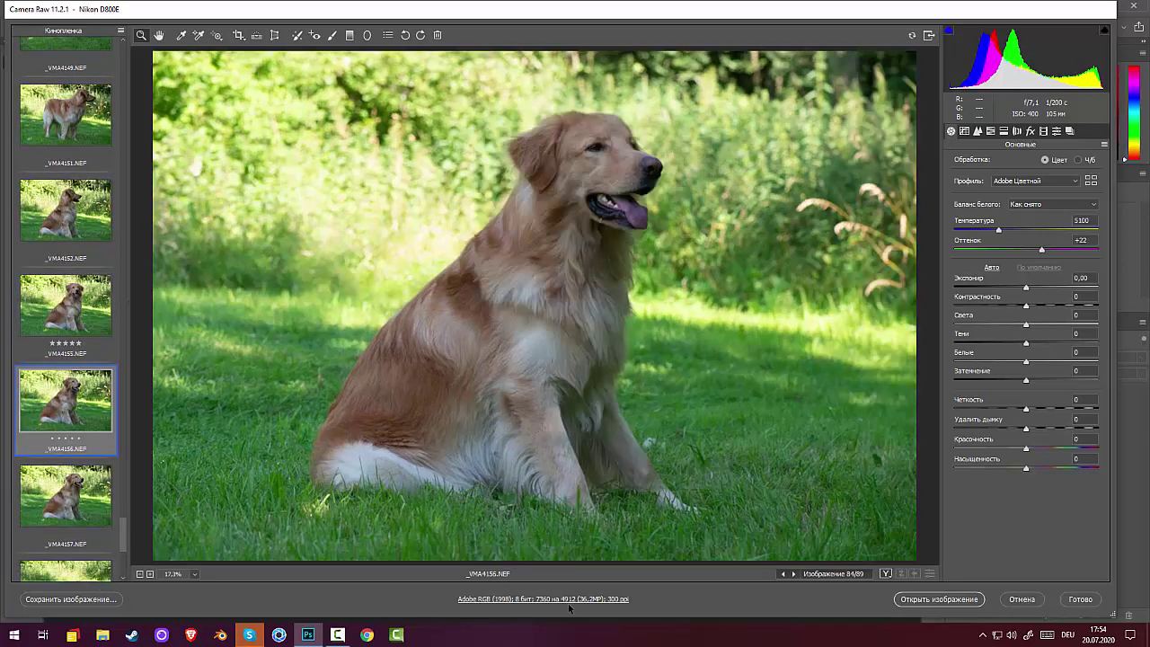
key(Down)
key(Down)
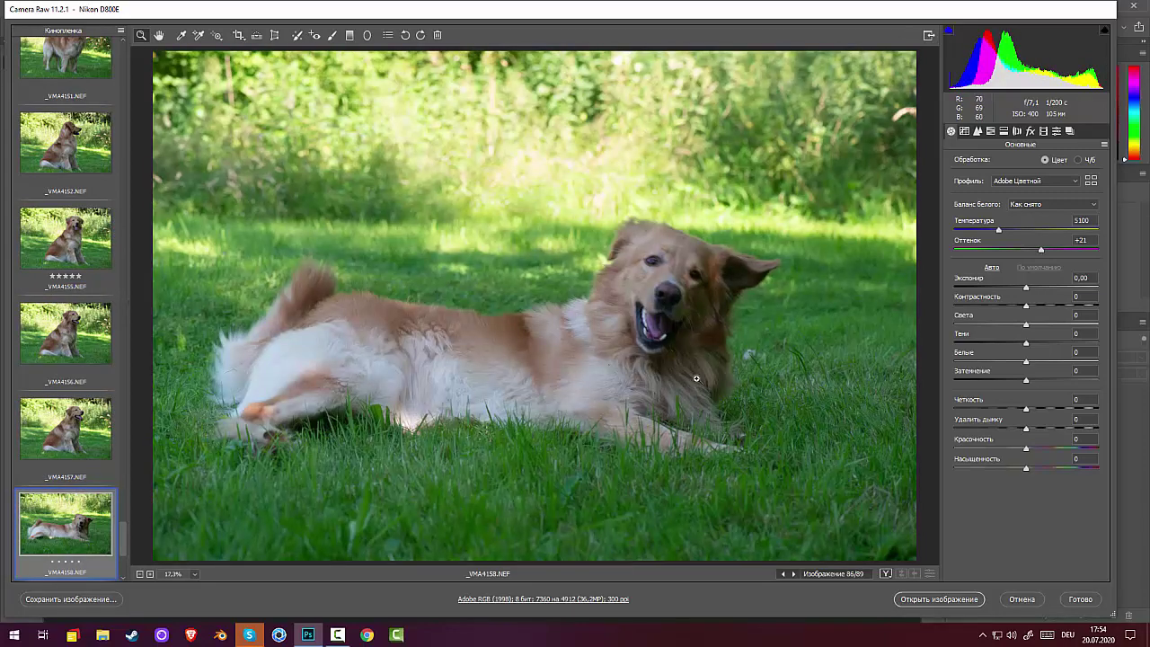
click(636, 314)
click(568, 289)
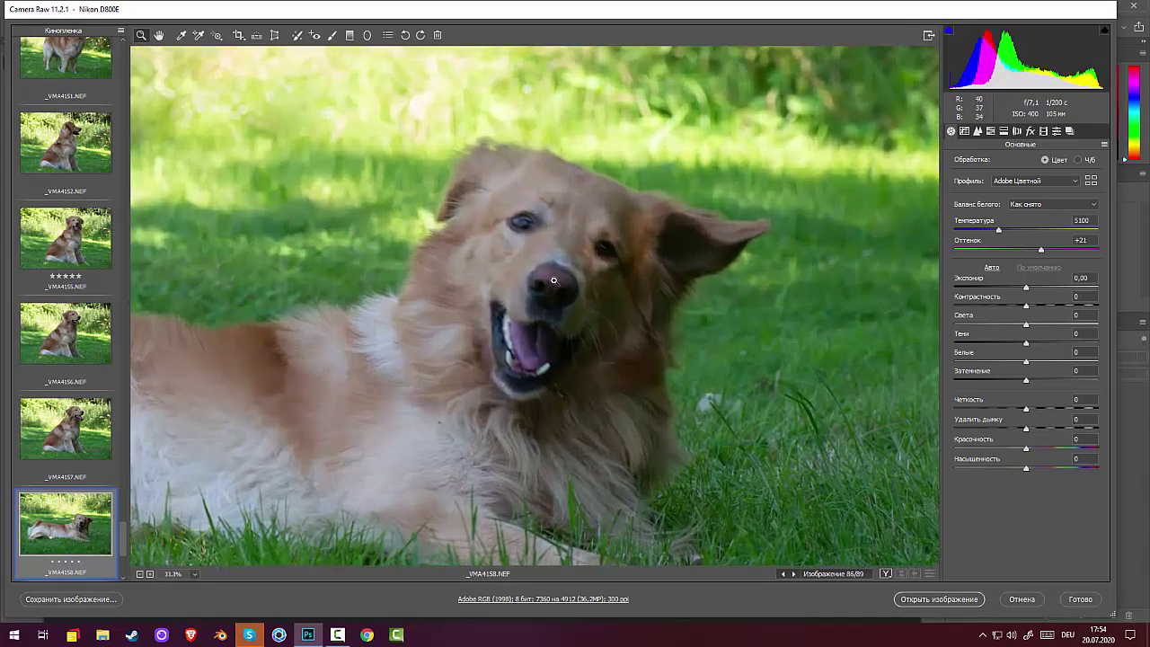
click(554, 282)
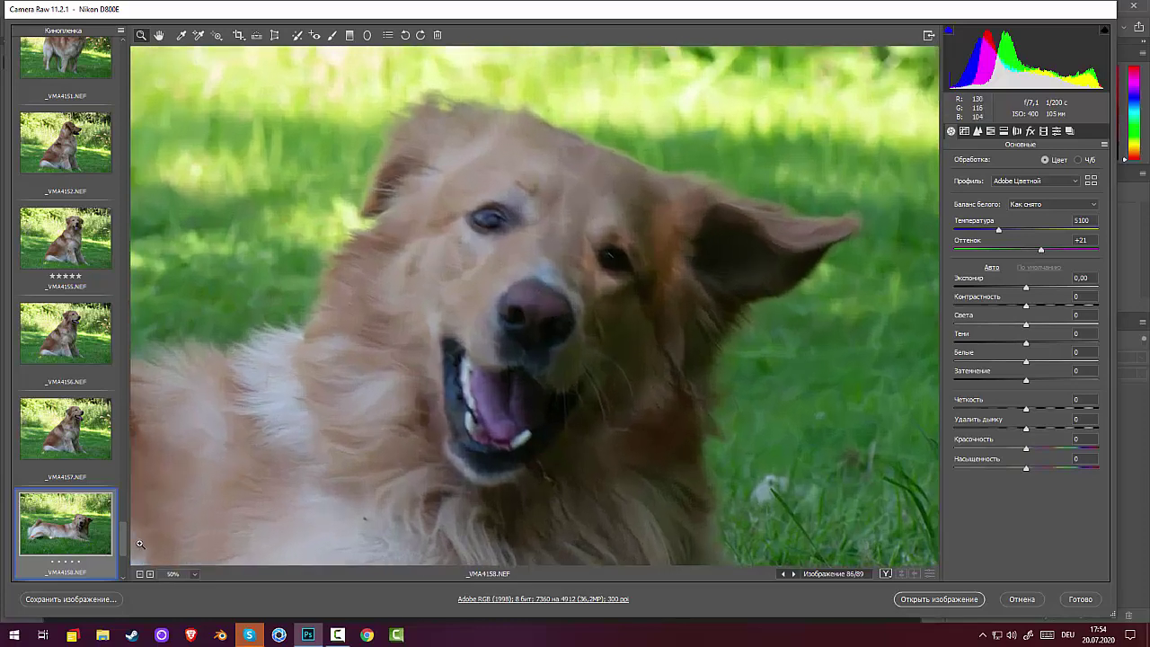
Open _VMA4159.NEF and rate it five stars
drag(124, 540, 119, 559)
scroll(119, 559, down, 1)
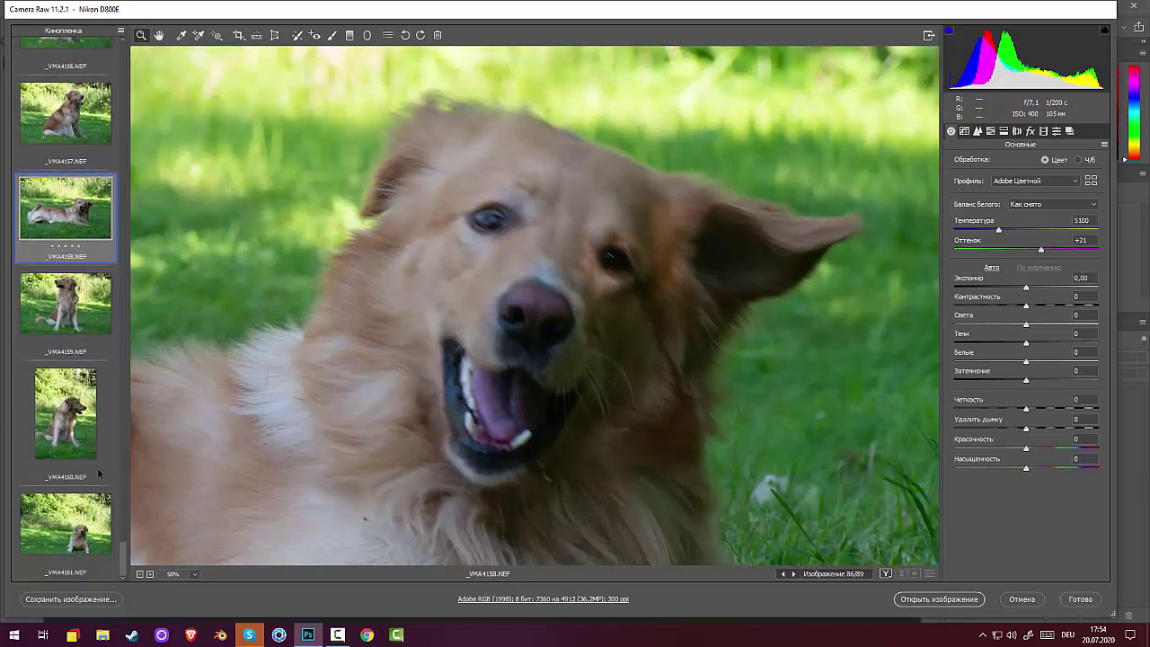
click(69, 303)
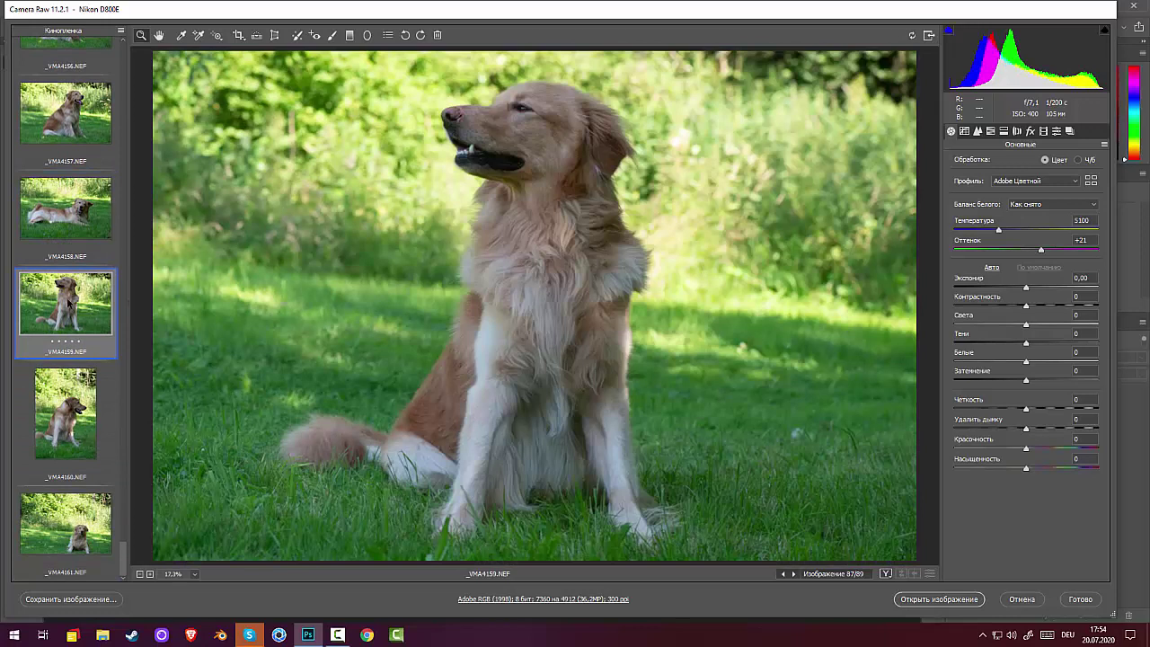
click(77, 342)
Check the last two photos, _VMA4160.NEF and _VMA4161.NEF, and return to the first photo, _VMA4067.NEF
click(83, 419)
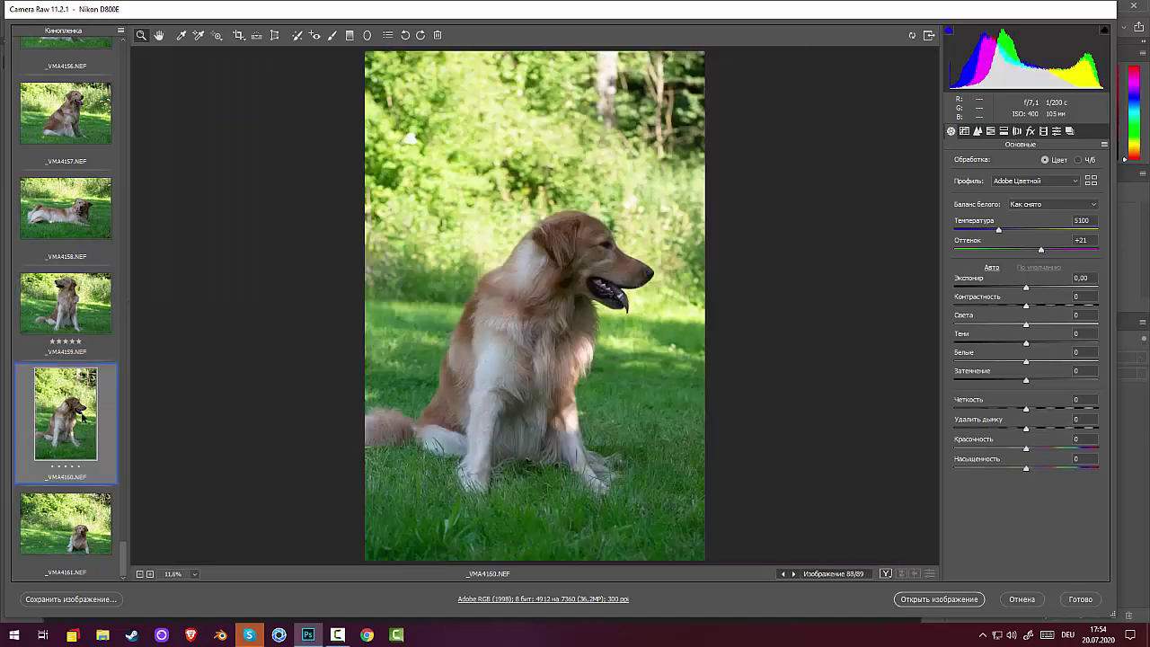
key(Down)
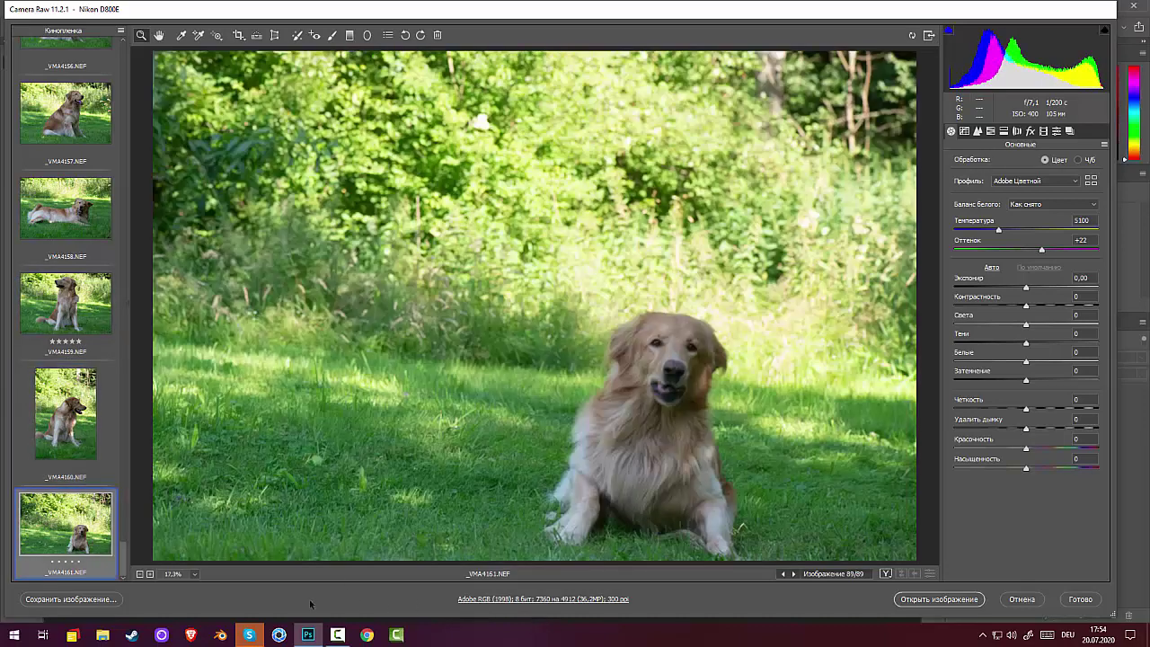
key(Down)
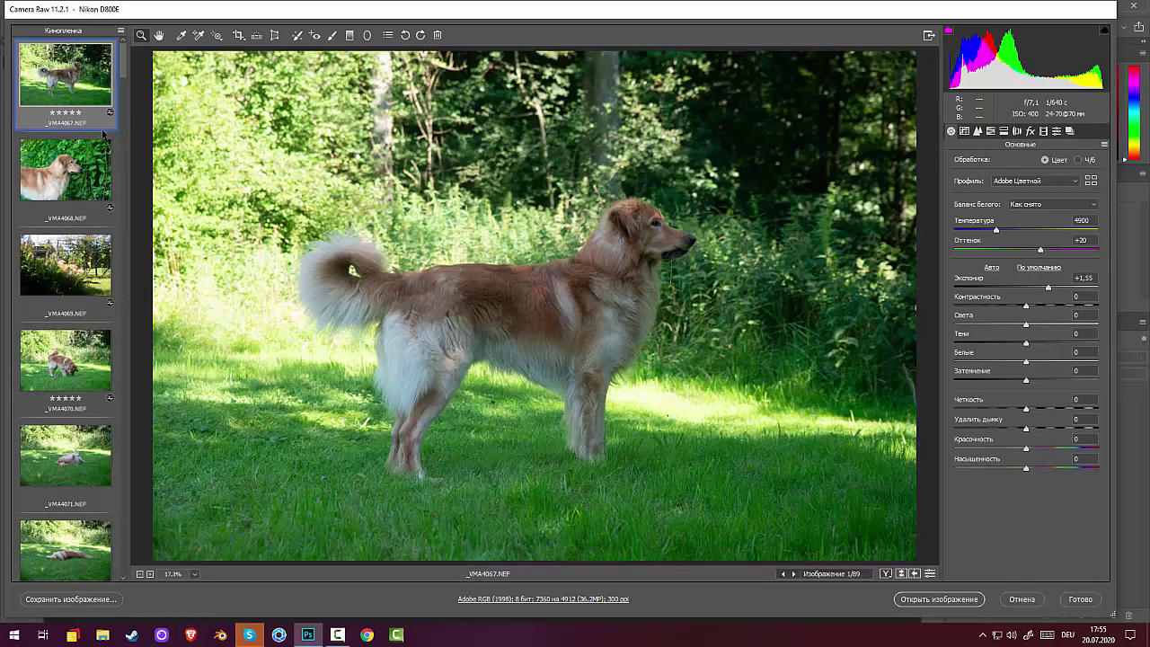
Select all rated photos in the filmstrip and open them as images in Photoshop
click(120, 33)
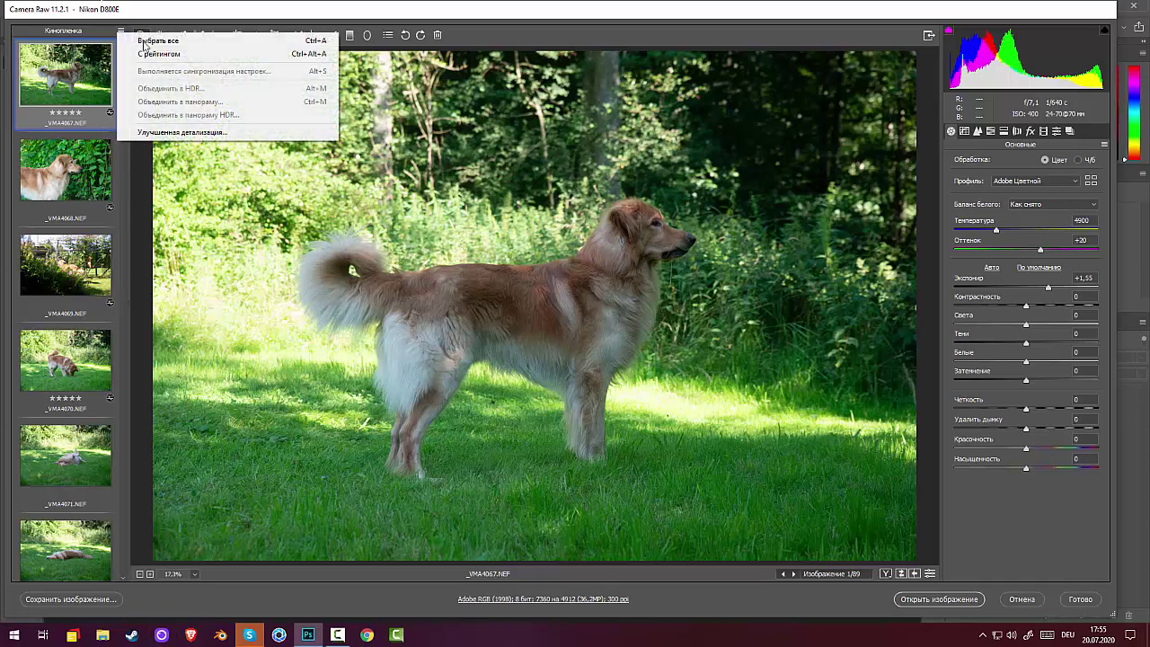
click(162, 52)
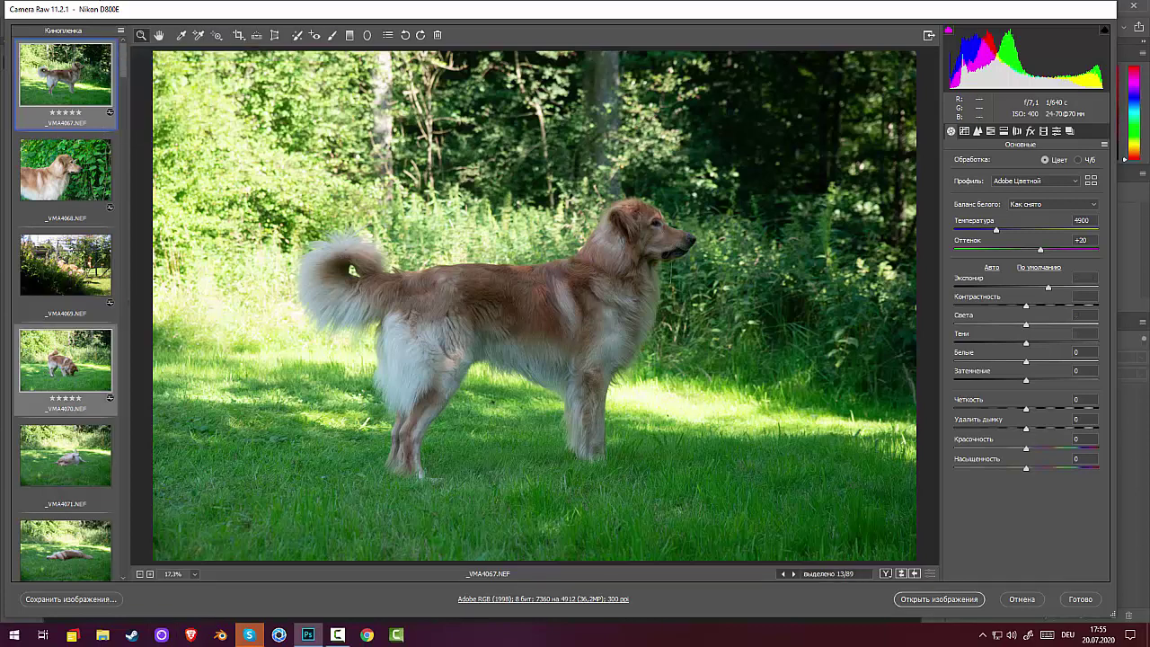
click(937, 599)
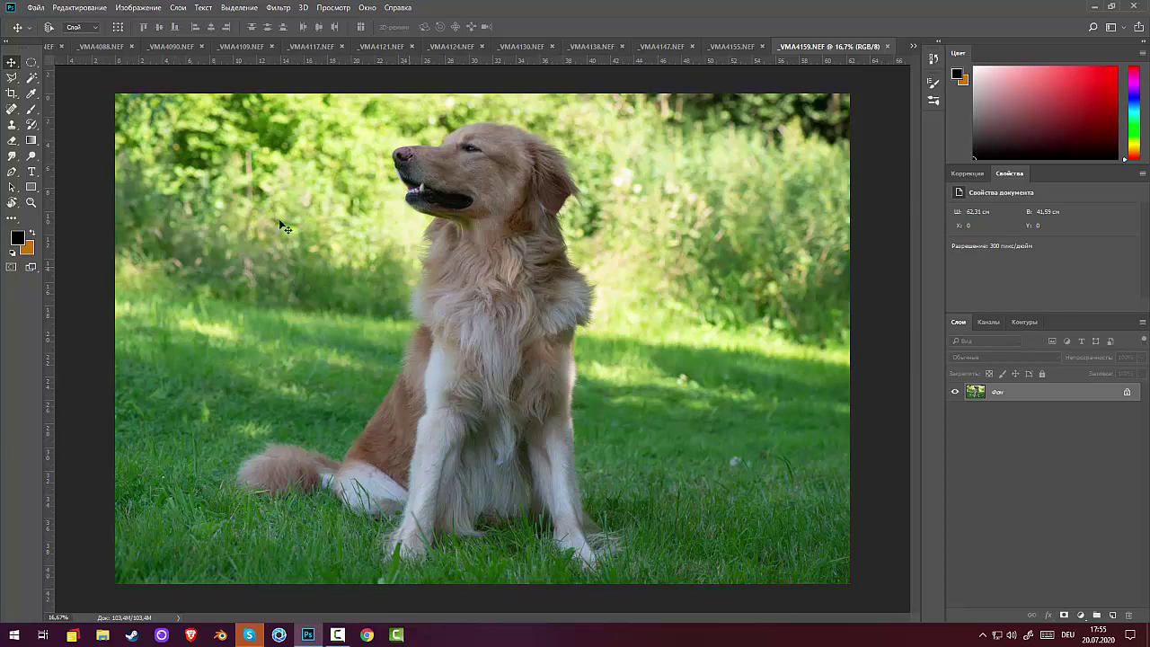
Look through the opened photos _VMA4088.NEF, _VMA4090.NEF and _VMA4109.NEF
click(97, 46)
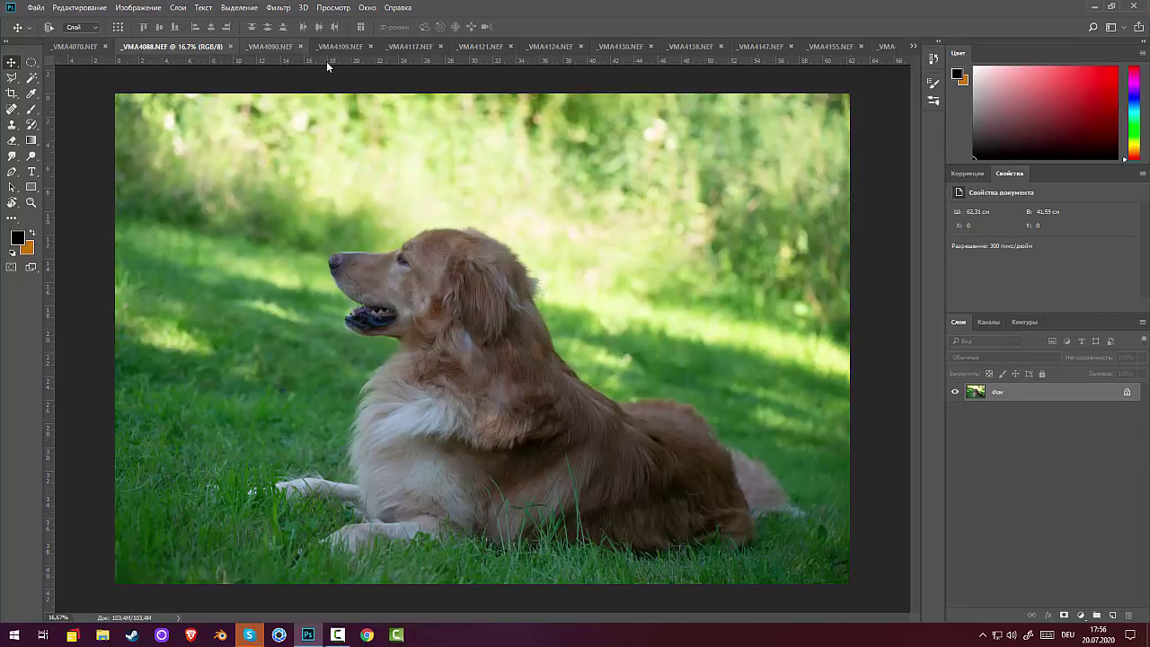
click(265, 47)
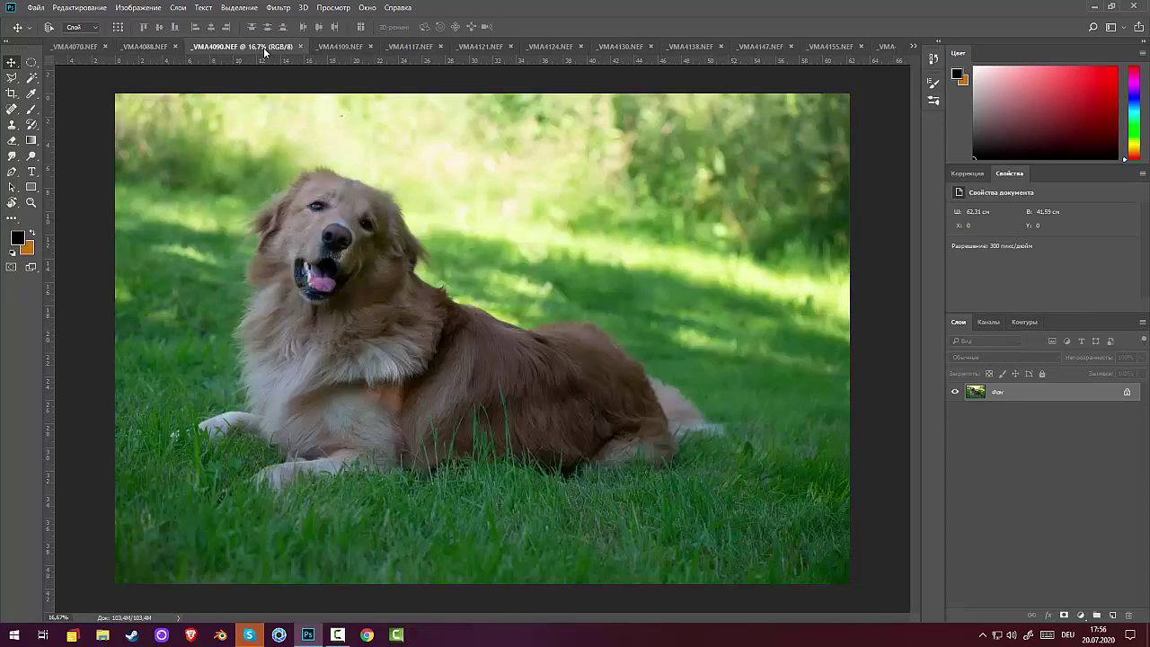
click(341, 46)
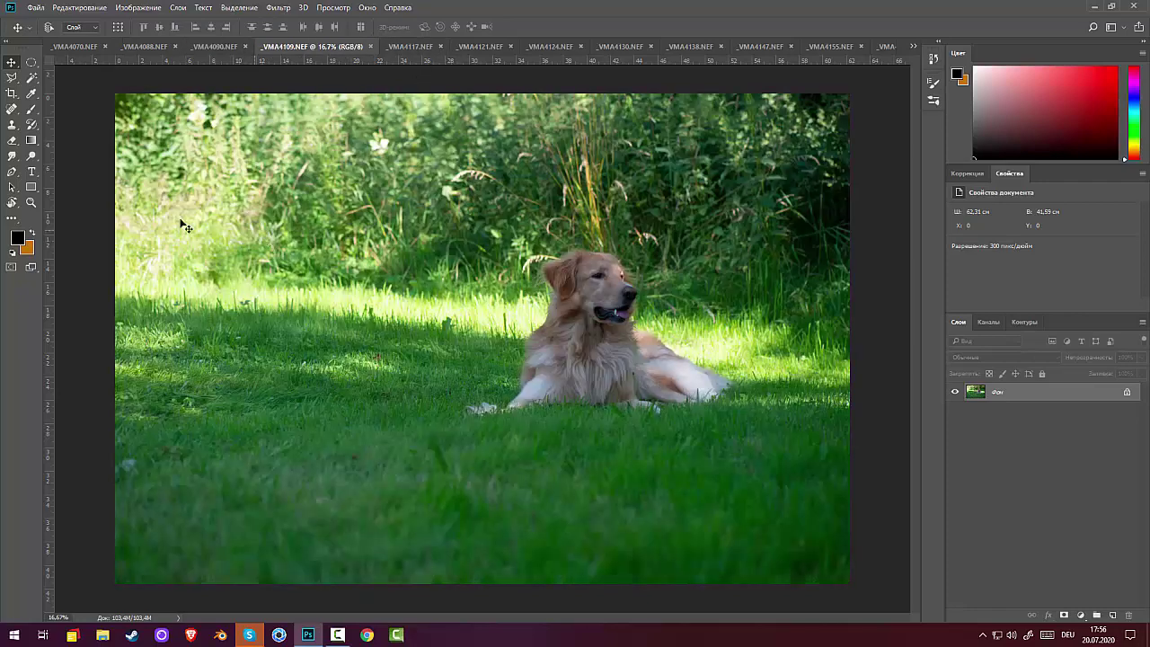
Crop _VMA4109.NEF more tightly around the lying dog, trimming the left side, bottom and top of the picture
click(13, 93)
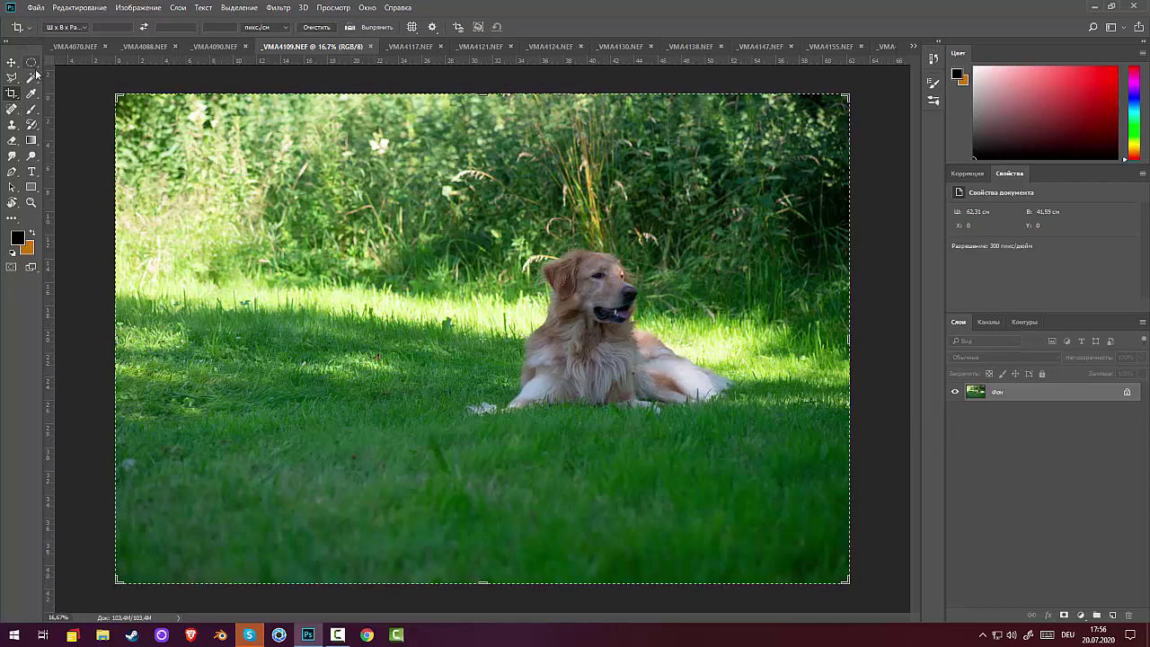
drag(115, 339, 192, 344)
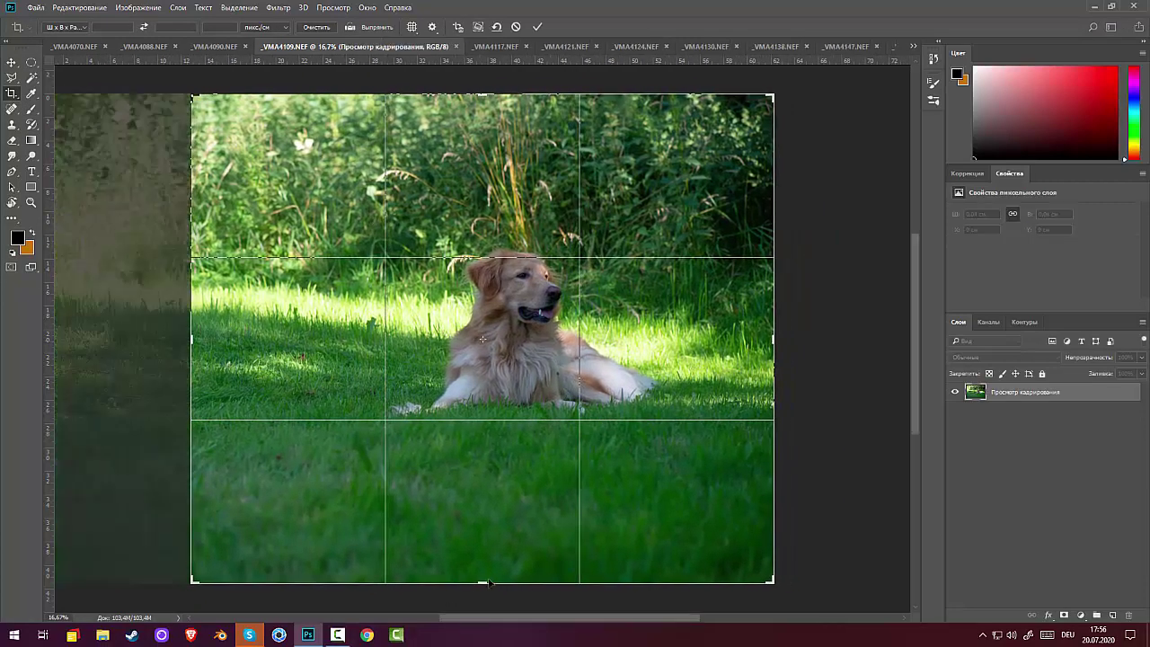
drag(486, 582, 488, 511)
drag(484, 139, 485, 155)
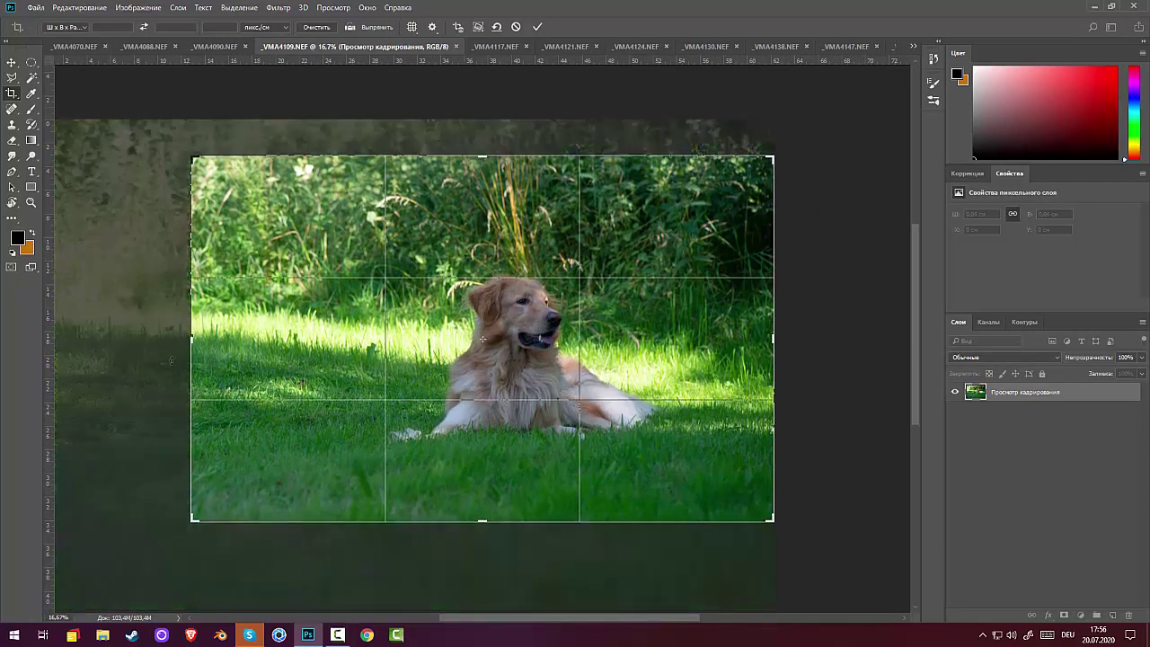
mouse_move(192, 340)
mouse_down()
mouse_move(205, 340)
mouse_move(195, 342)
mouse_up()
double_click(506, 374)
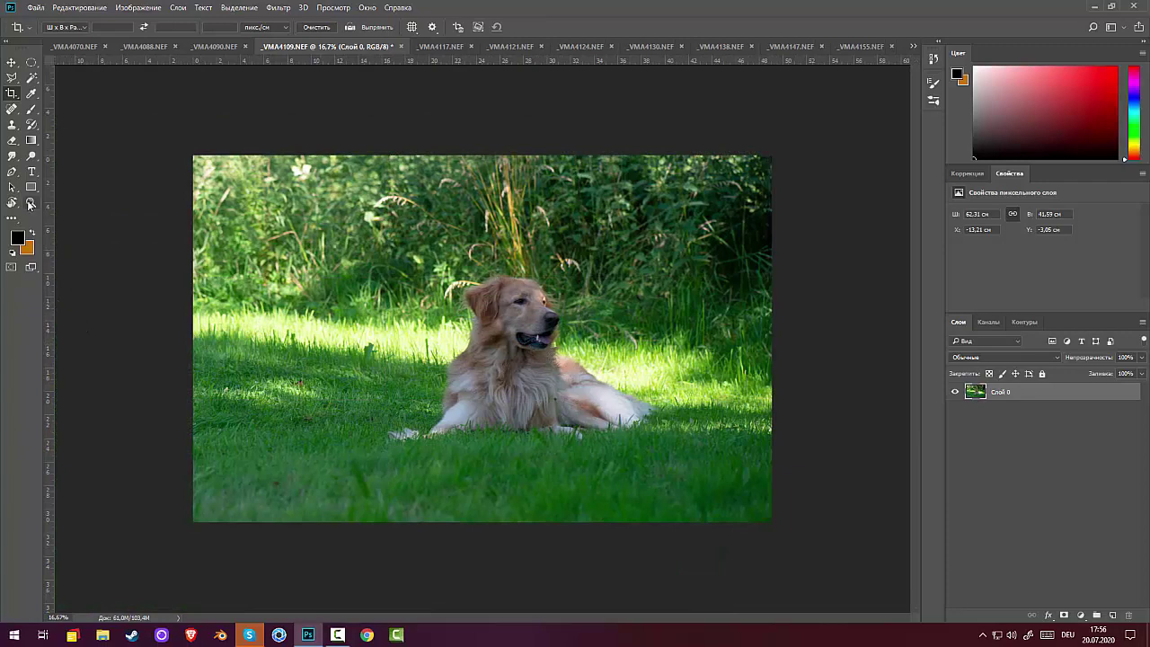
Examine the sharpness of the dog's face in the cropped photo at 100% and 200% zoom, and return to the full view
double_click(29, 204)
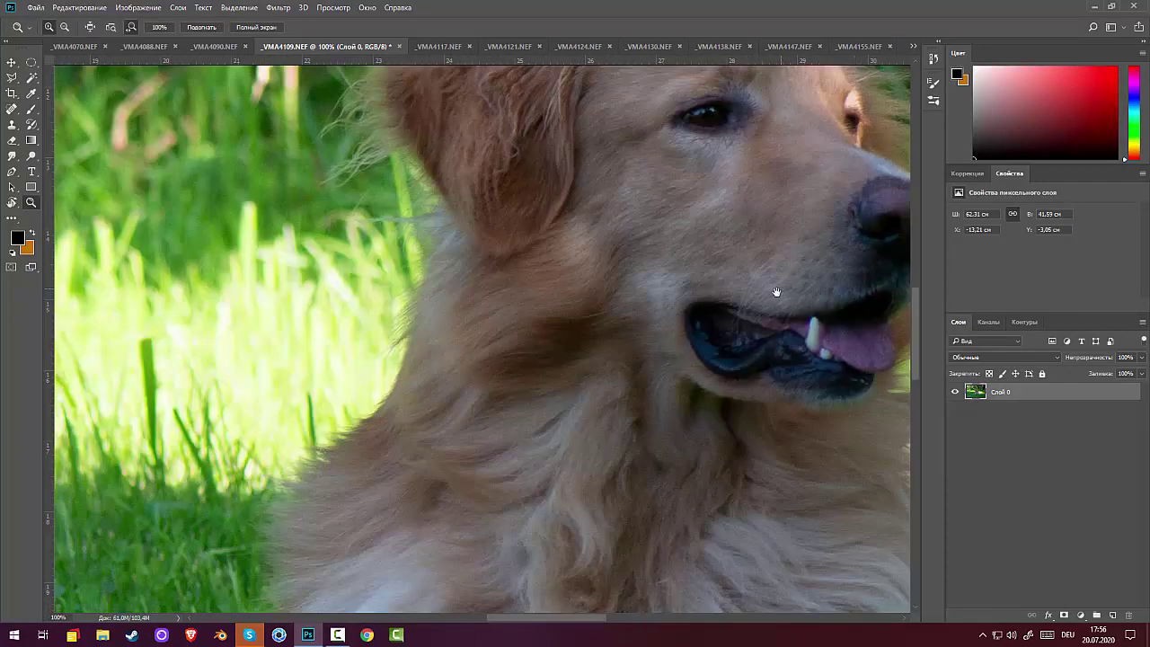
drag(777, 291, 449, 470)
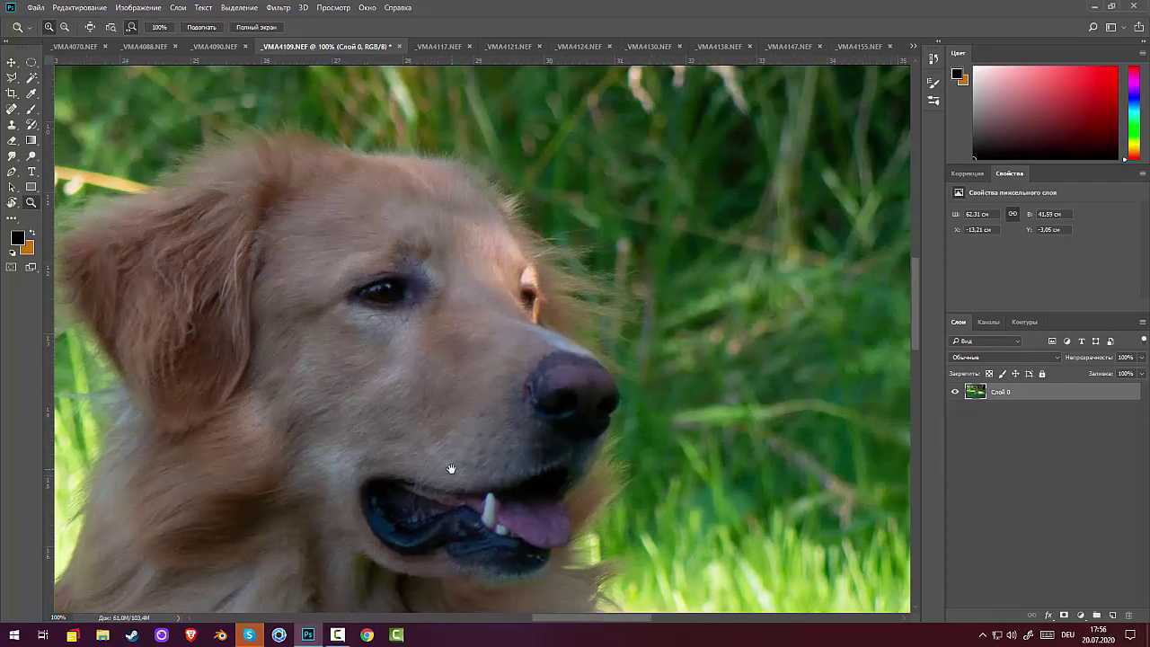
key(ctrl+minus)
key(ctrl+minus)
key(ctrl+minus)
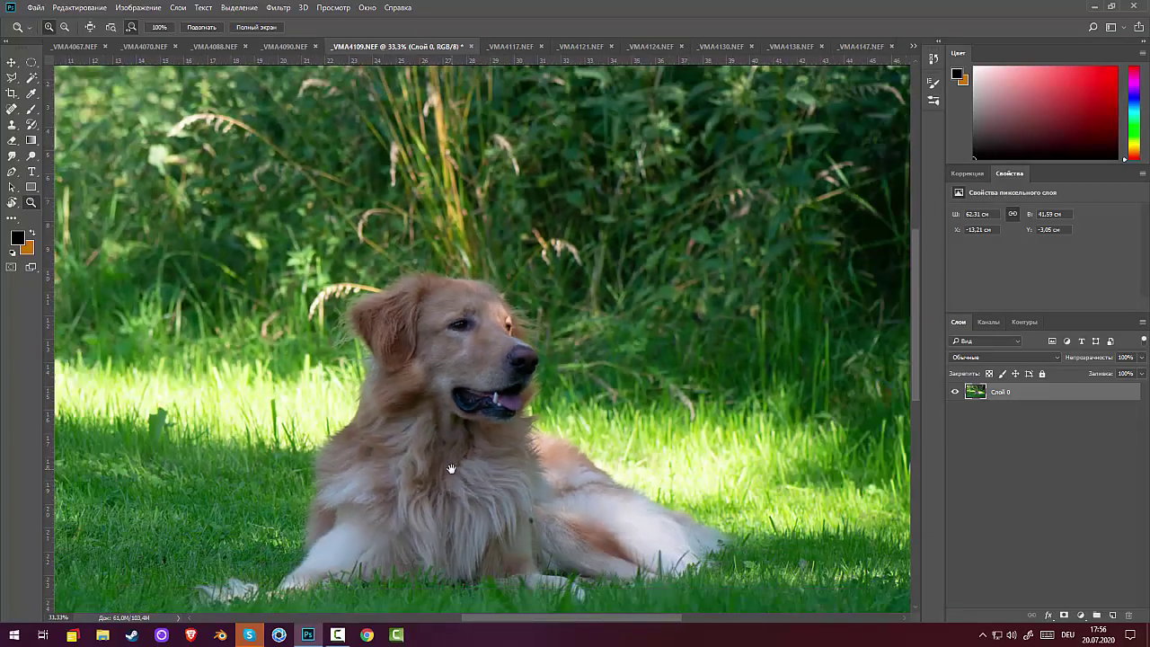
key(ctrl+plus)
key(ctrl+plus)
key(ctrl+plus)
key(ctrl+plus)
key(ctrl+plus)
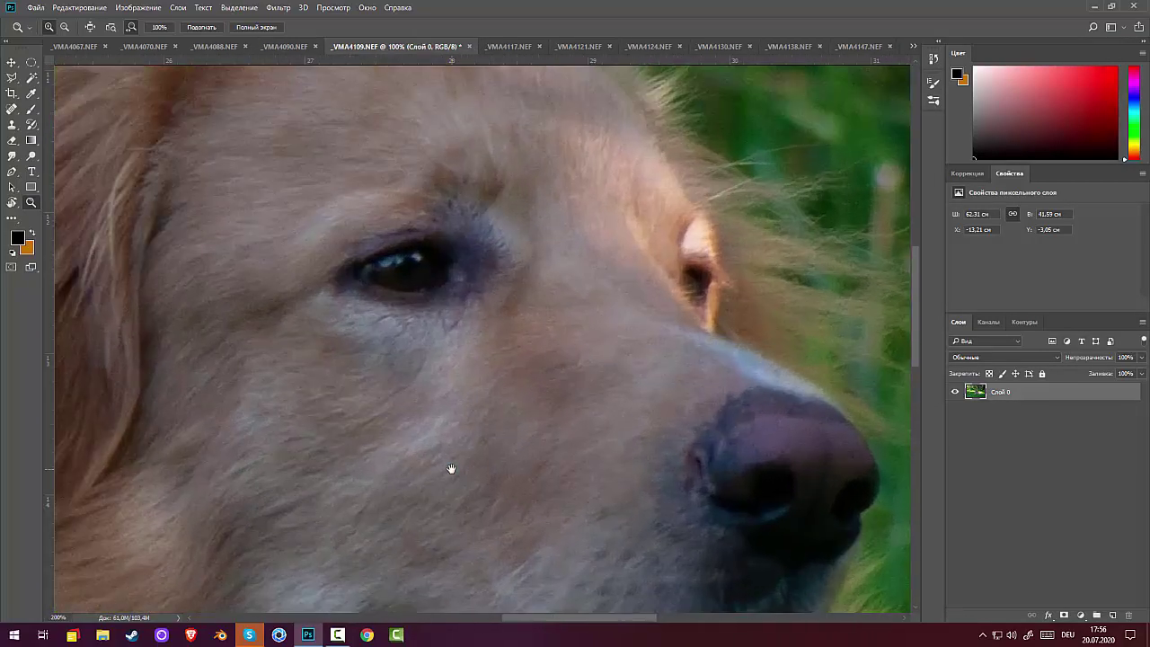
key(ctrl+minus)
key(ctrl+minus)
key(ctrl+minus)
key(ctrl+minus)
key(ctrl+minus)
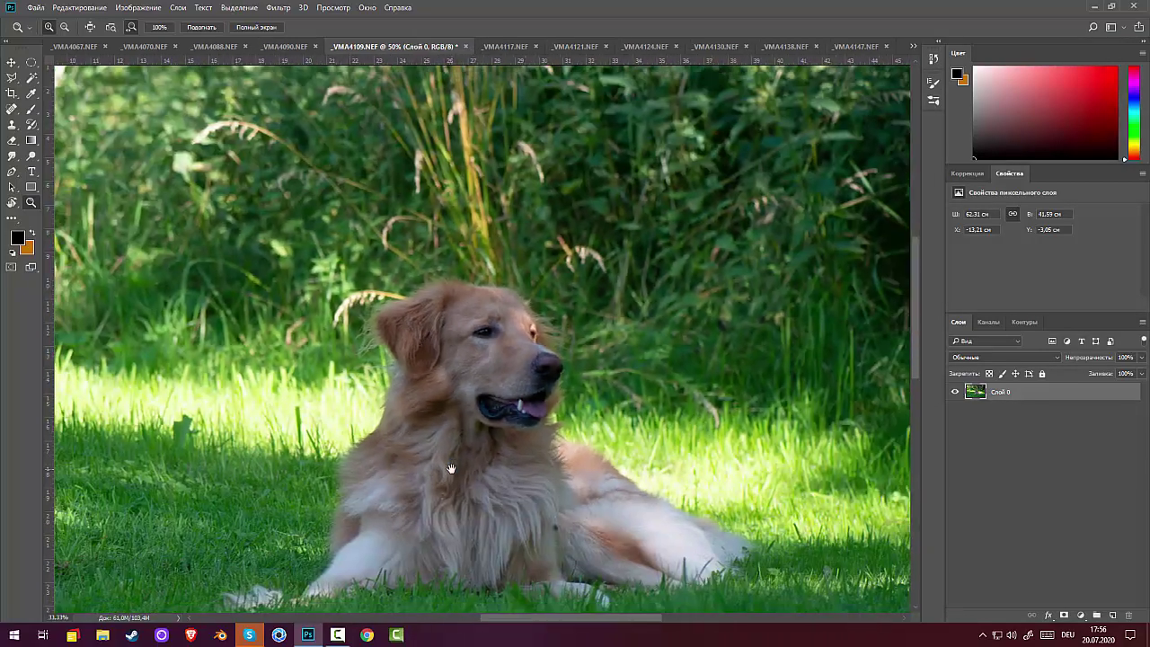
key(ctrl+minus)
key(ctrl+minus)
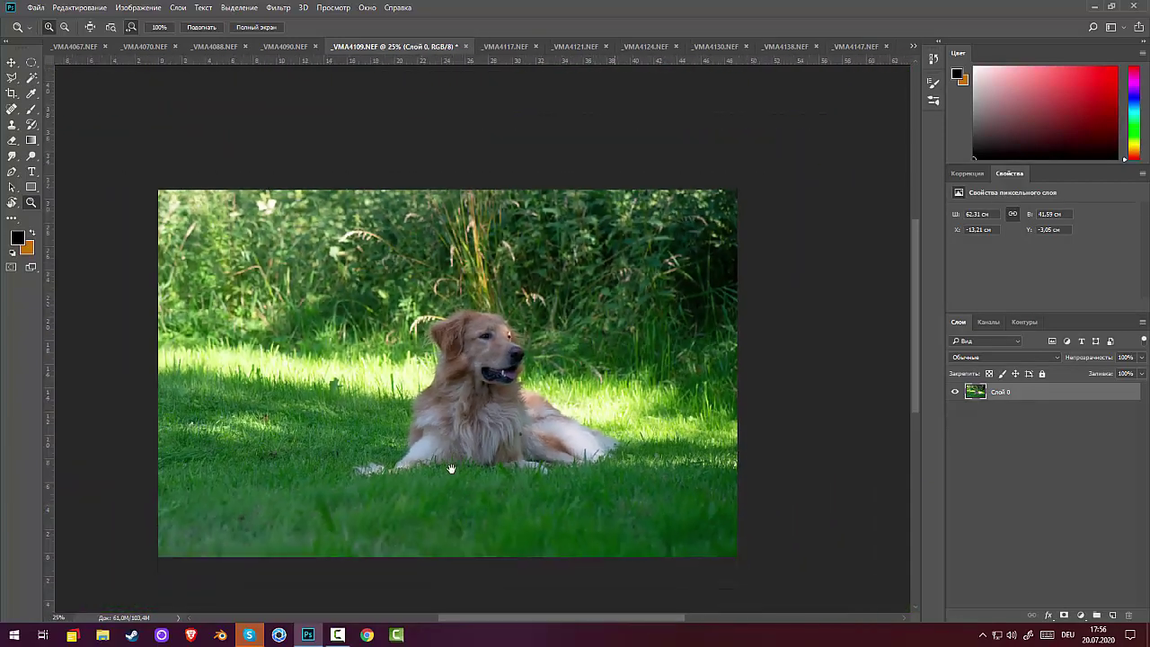
Look through the opened photos _VMA4117.NEF, _VMA4124.NEF, _VMA4130.NEF, _VMA4138.NEF and _VMA4147.NEF
click(521, 49)
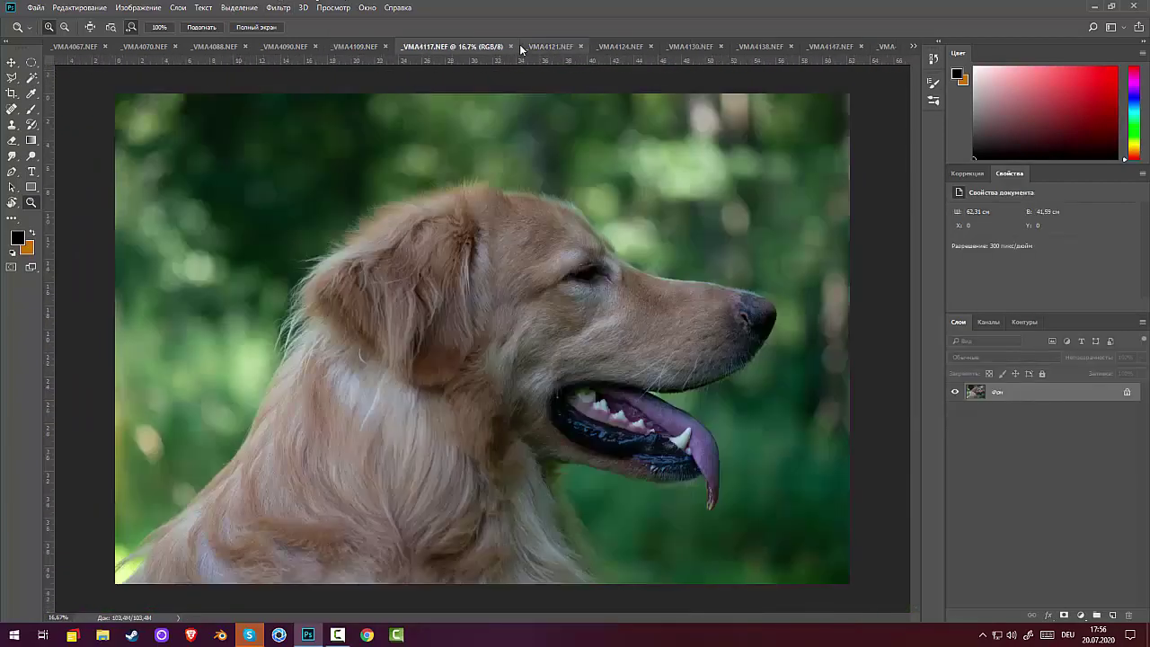
click(629, 47)
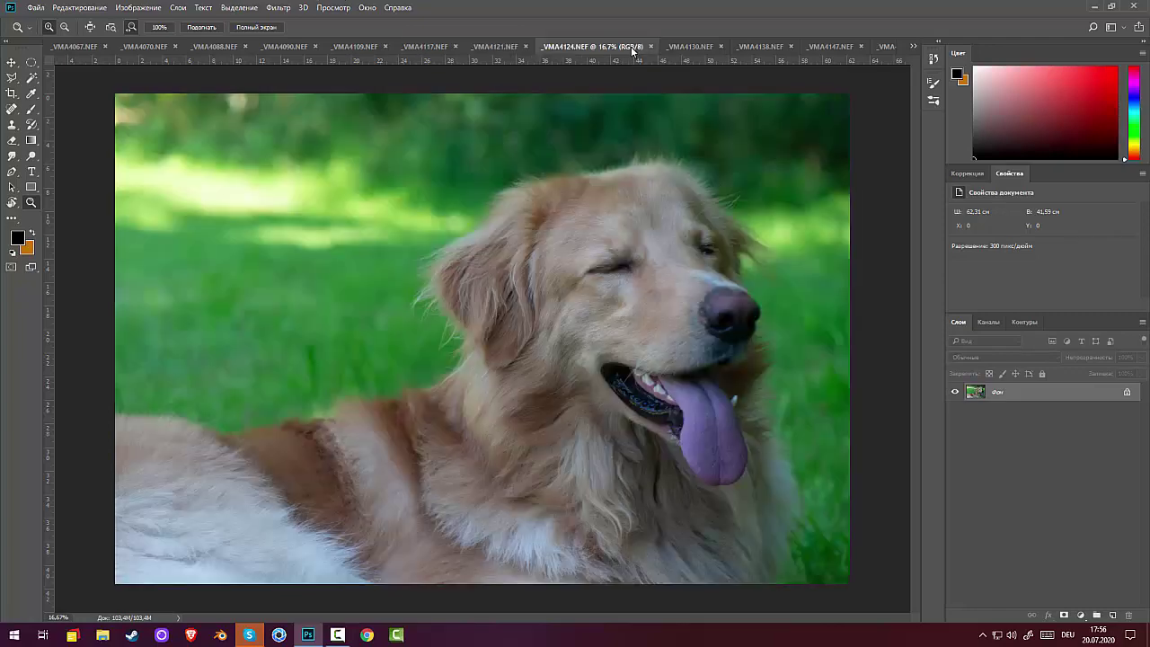
click(688, 48)
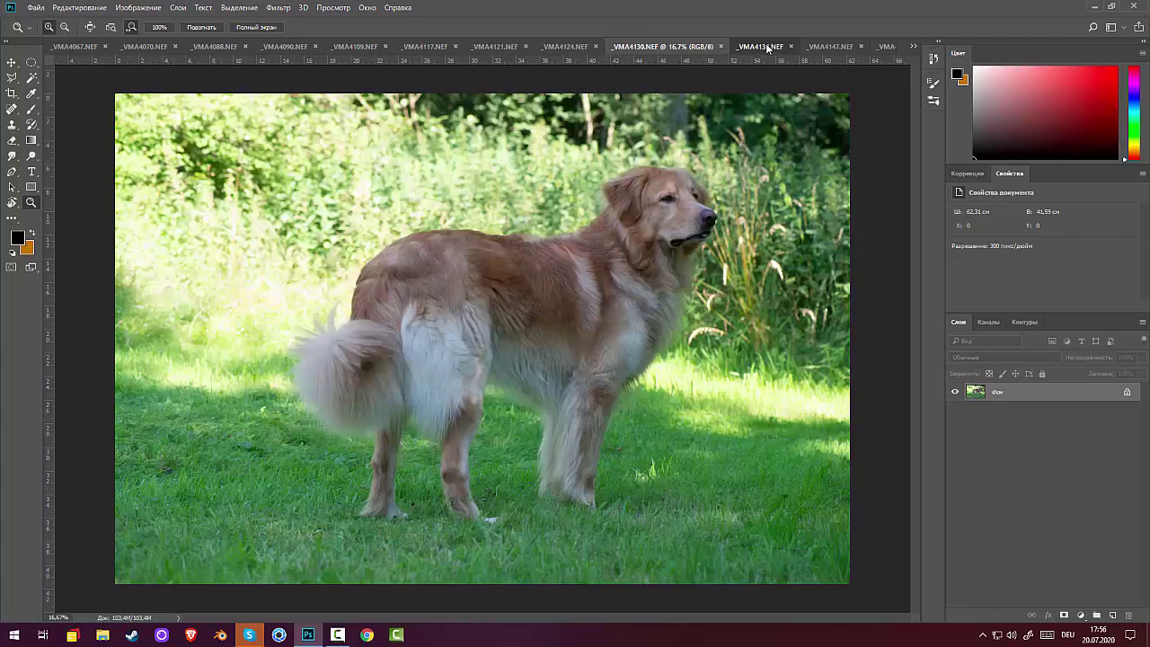
click(768, 48)
click(820, 49)
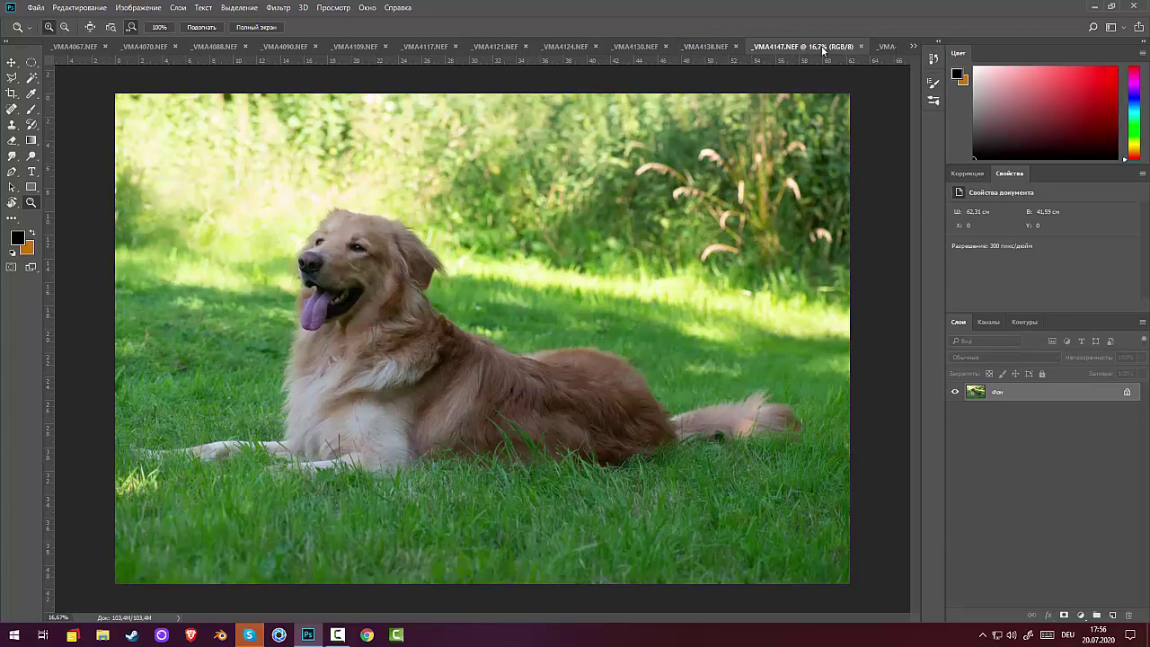
Compare the opened photos _VMA4155.NEF and _VMA4147.NEF, ending on _VMA4155.NEF
click(883, 48)
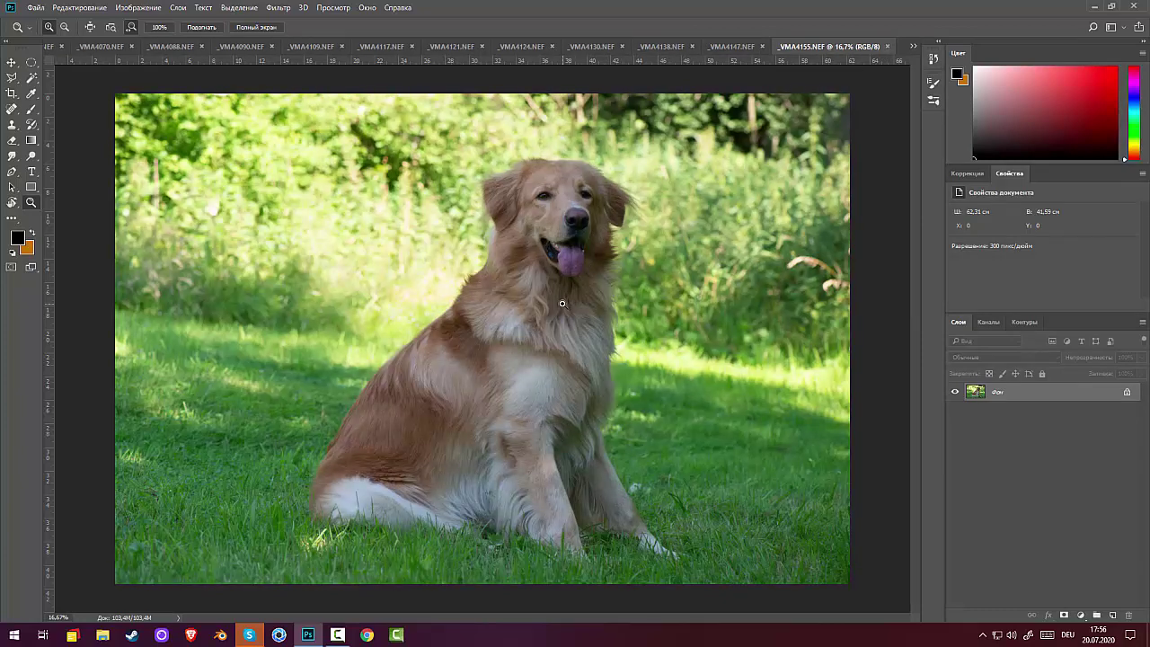
click(734, 50)
click(913, 46)
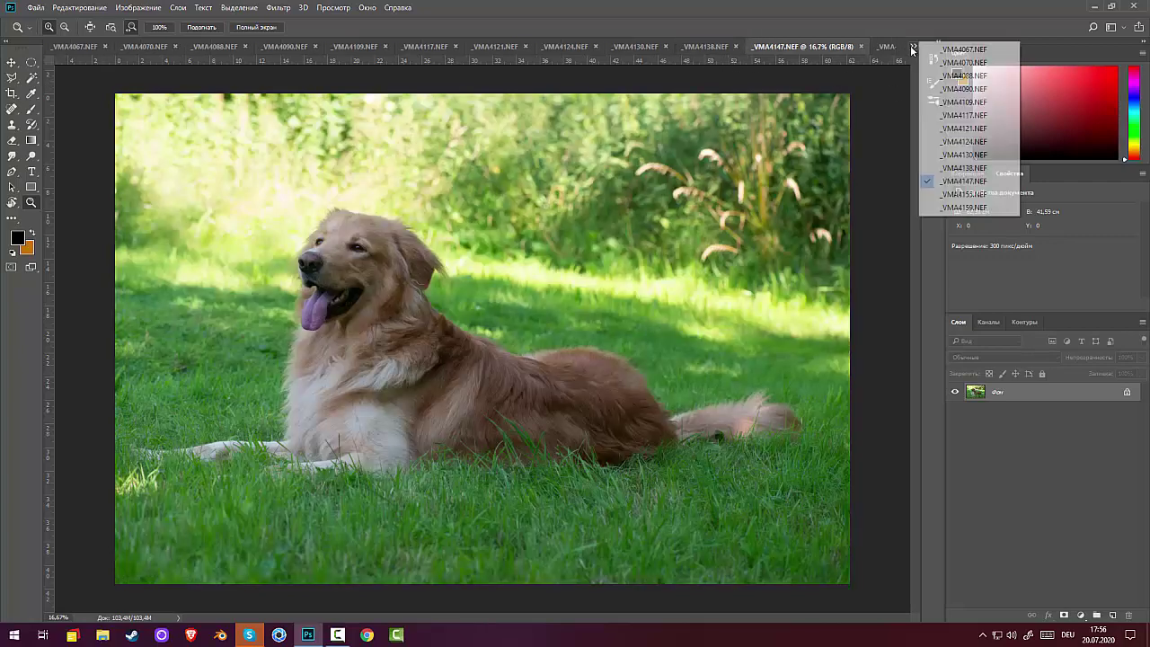
click(959, 194)
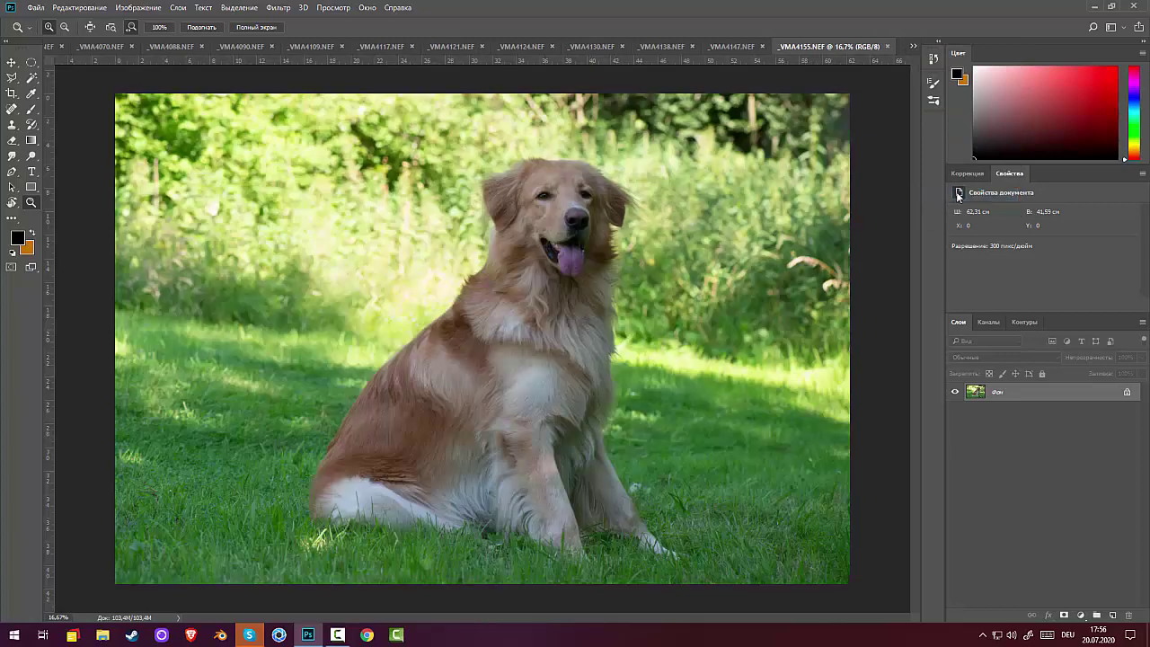
Examine the sitting dog's head in _VMA4155.NEF at up to 50% zoom, and return to a view of the whole picture
click(582, 217)
click(582, 217)
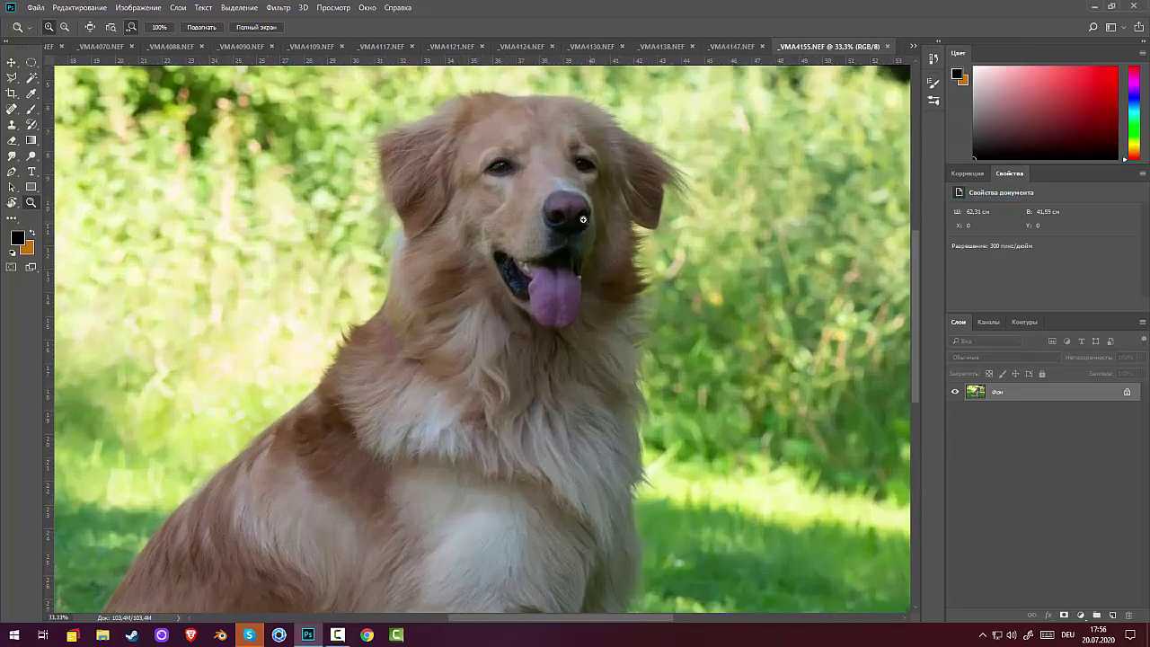
click(582, 216)
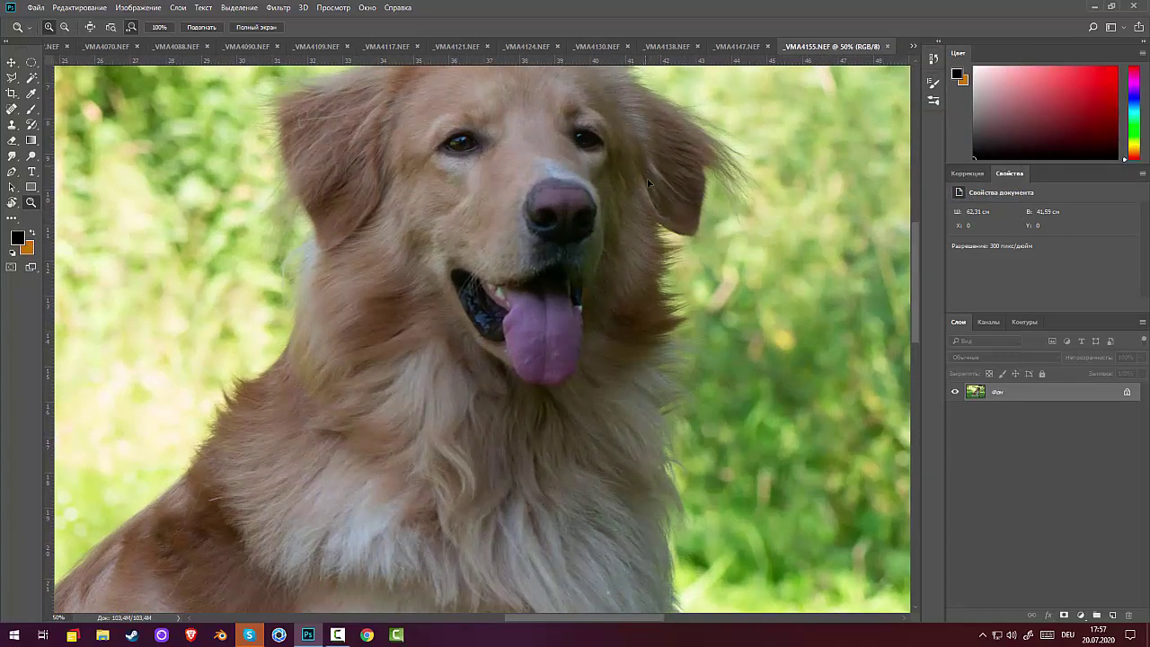
drag(658, 303, 959, 368)
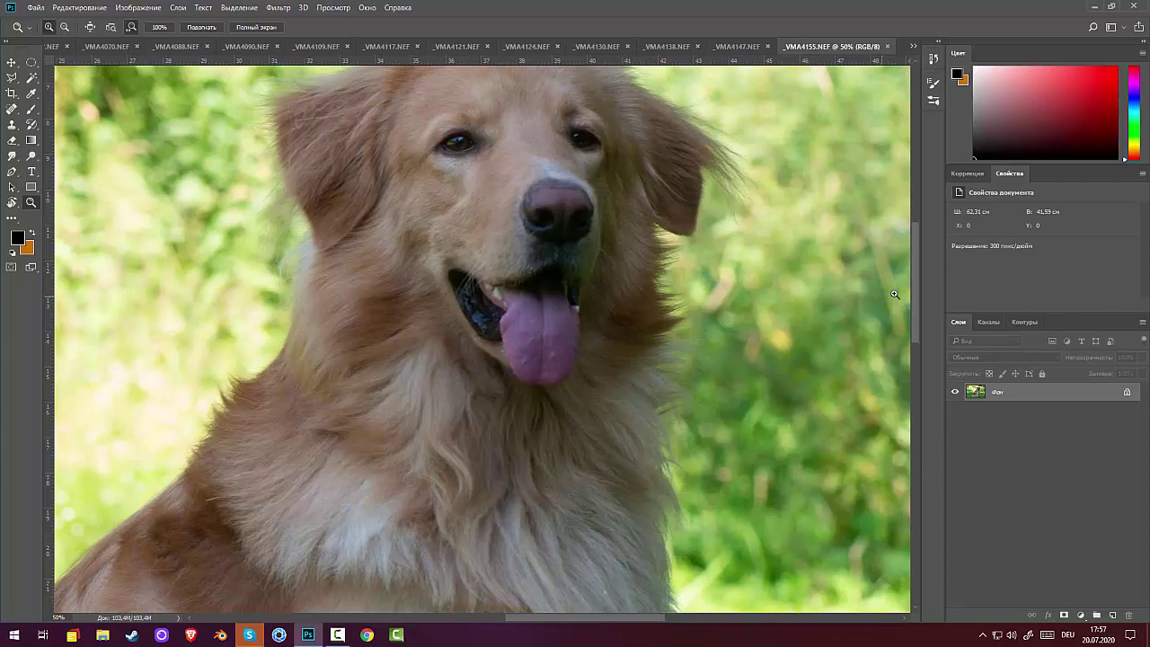
mouse_move(914, 273)
mouse_down()
mouse_move(916, 250)
mouse_move(908, 259)
mouse_up()
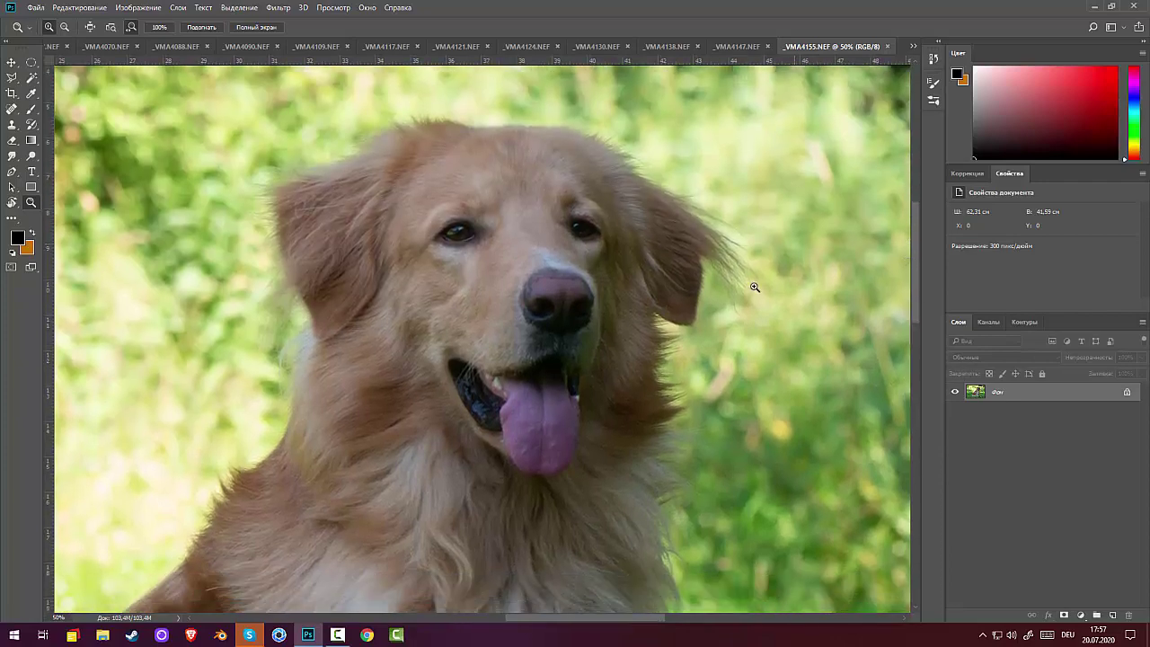
alt+click(754, 287)
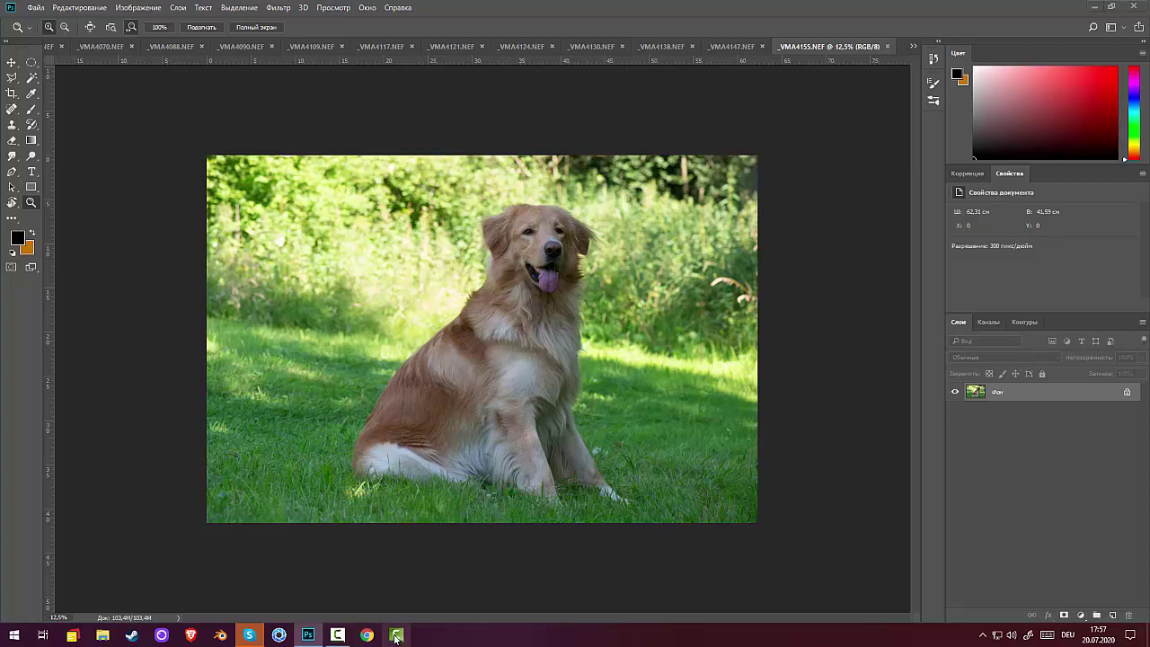
click(337, 634)
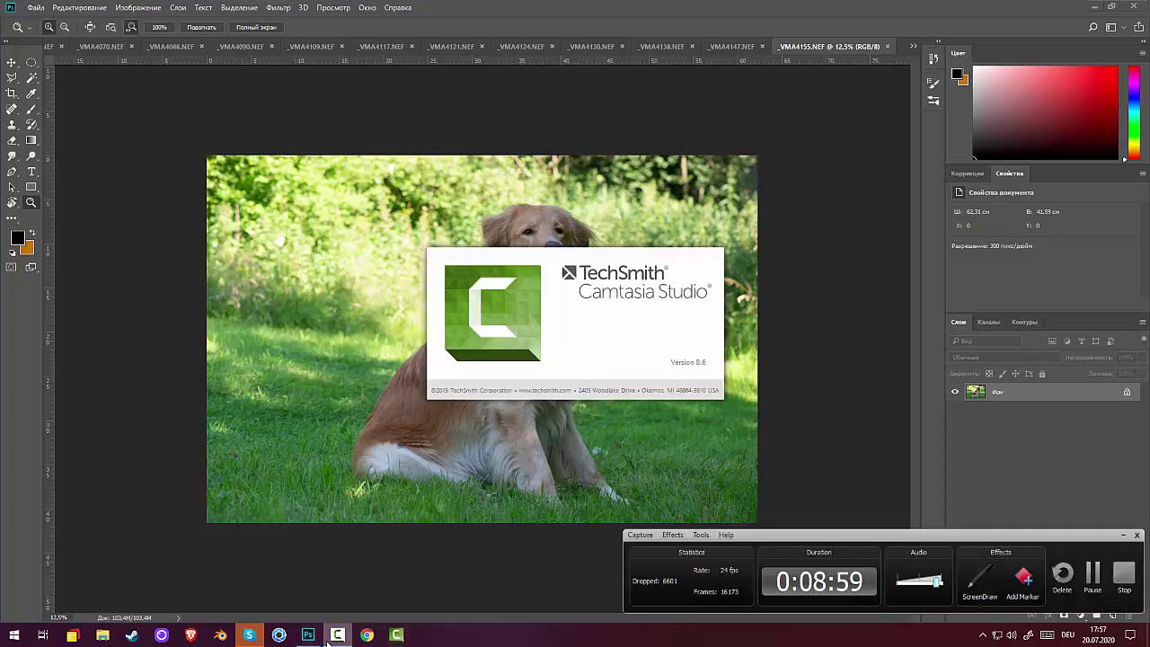